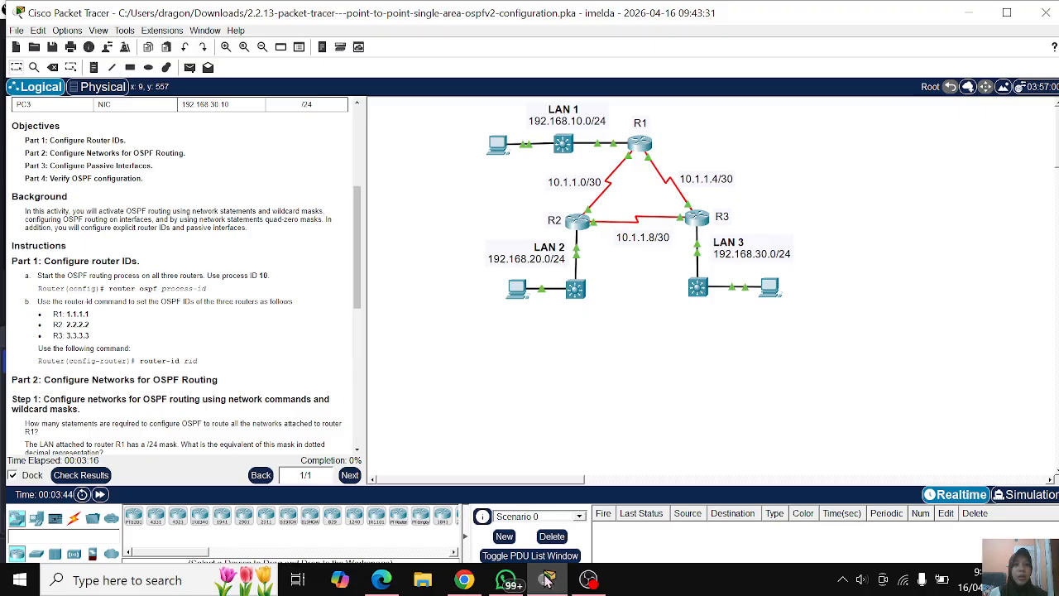
Step: Review the activity's addressing table, objectives, background and the Part 1 instructions for configuring router IDs
{"action": "scroll", "coordinate": [94, 181], "scroll_direction": "up", "scroll_amount": 3}
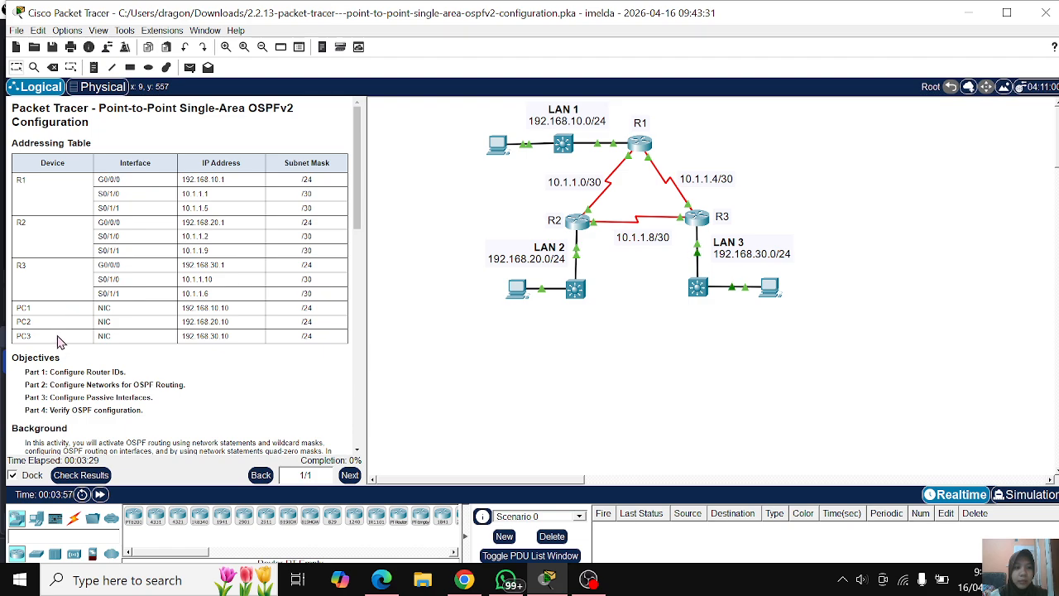
{"action": "scroll", "coordinate": [58, 342], "scroll_direction": "down", "scroll_amount": 1}
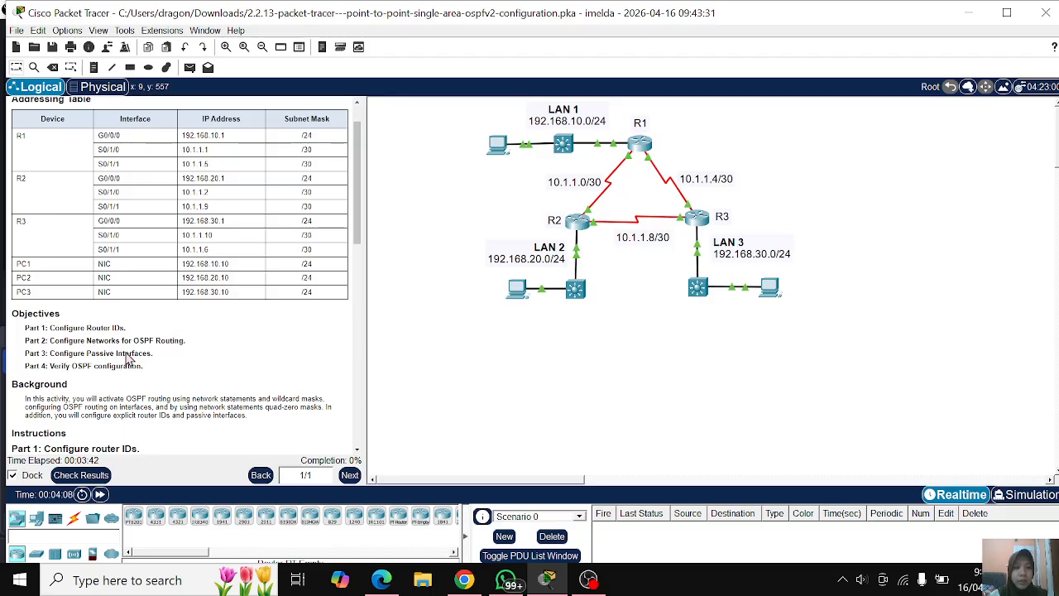
{"action": "left_click_drag", "start_coordinate": [112, 351], "coordinate": [107, 348]}
{"action": "left_click", "coordinate": [214, 370]}
{"action": "scroll", "coordinate": [215, 377], "scroll_direction": "down", "scroll_amount": 2}
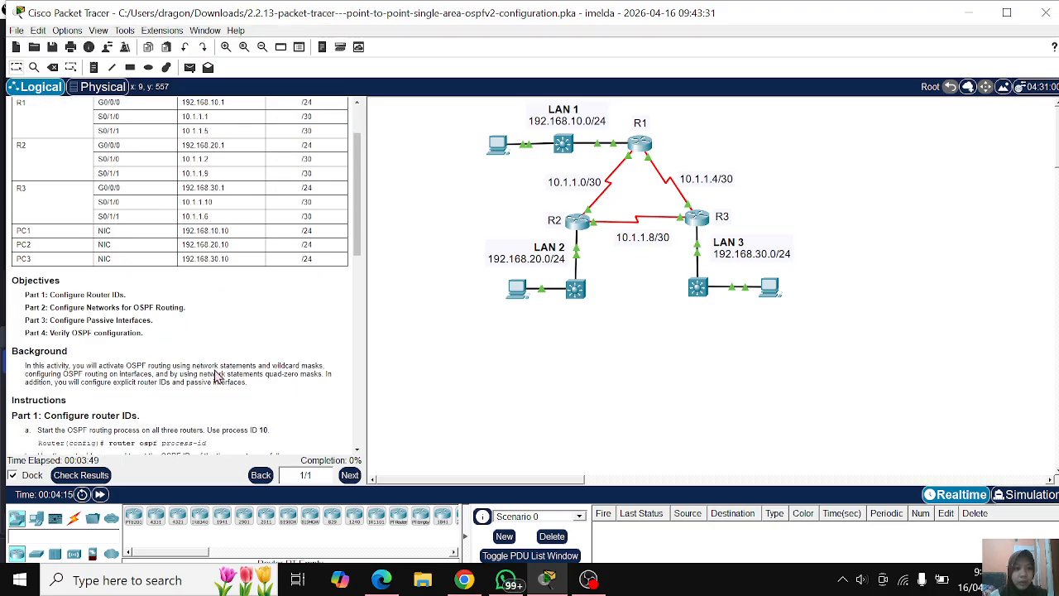
{"action": "scroll", "coordinate": [215, 376], "scroll_direction": "down", "scroll_amount": 2}
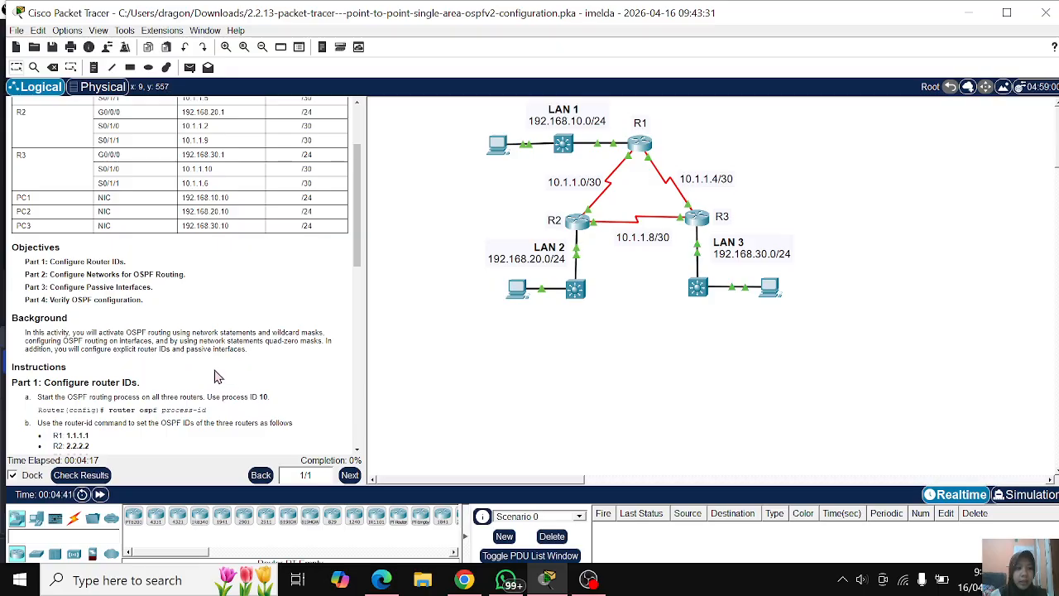
{"action": "scroll", "coordinate": [215, 376], "scroll_direction": "down", "scroll_amount": 1}
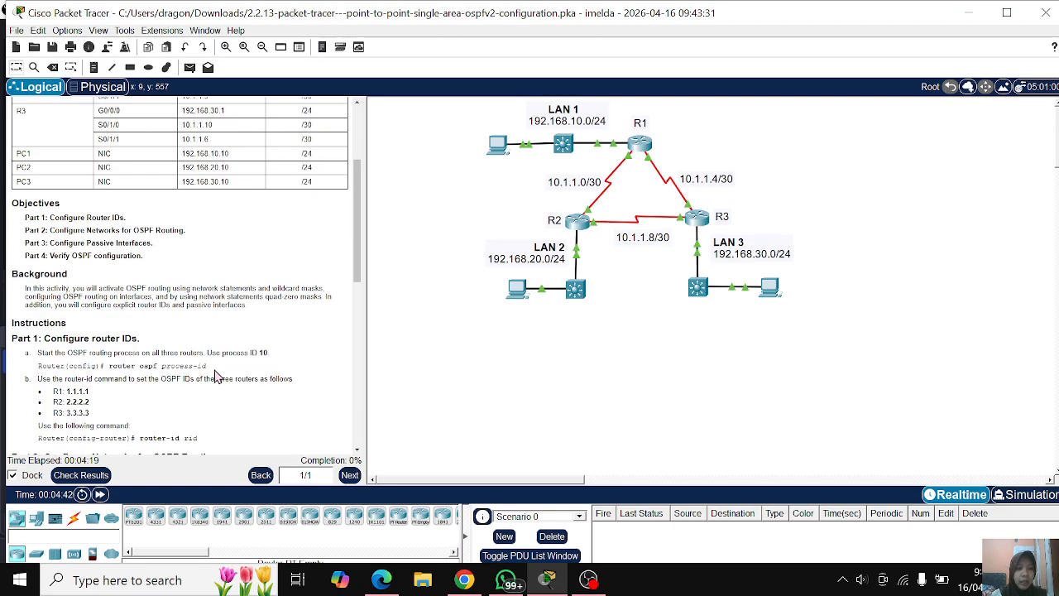
{"action": "scroll", "coordinate": [214, 376], "scroll_direction": "down", "scroll_amount": 1}
{"action": "scroll", "coordinate": [176, 369], "scroll_direction": "down", "scroll_amount": 1}
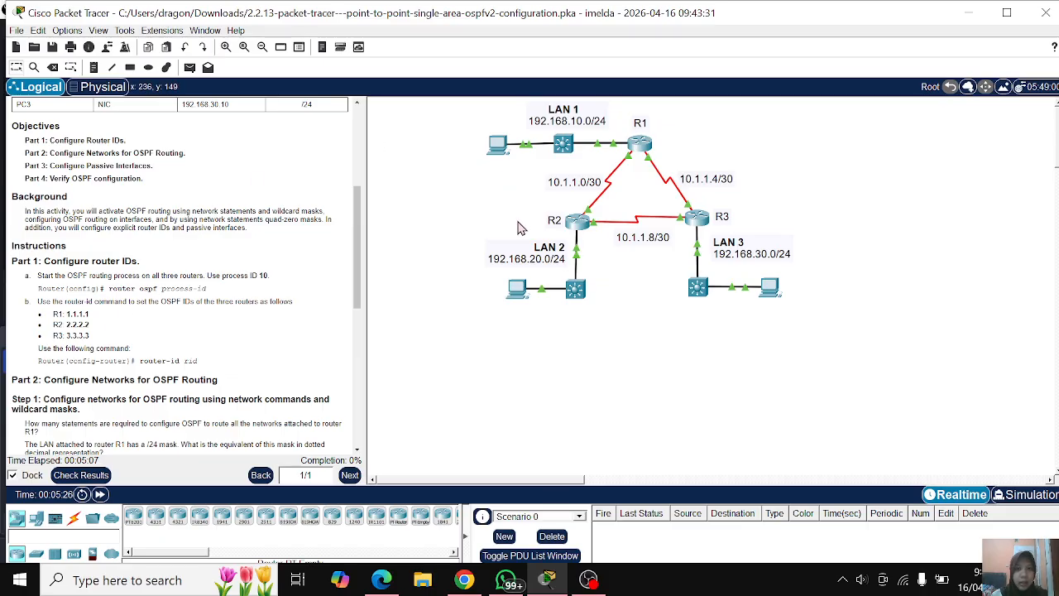
Step: Open router R1's command line and enter privileged EXEC mode
{"action": "left_click", "coordinate": [641, 145]}
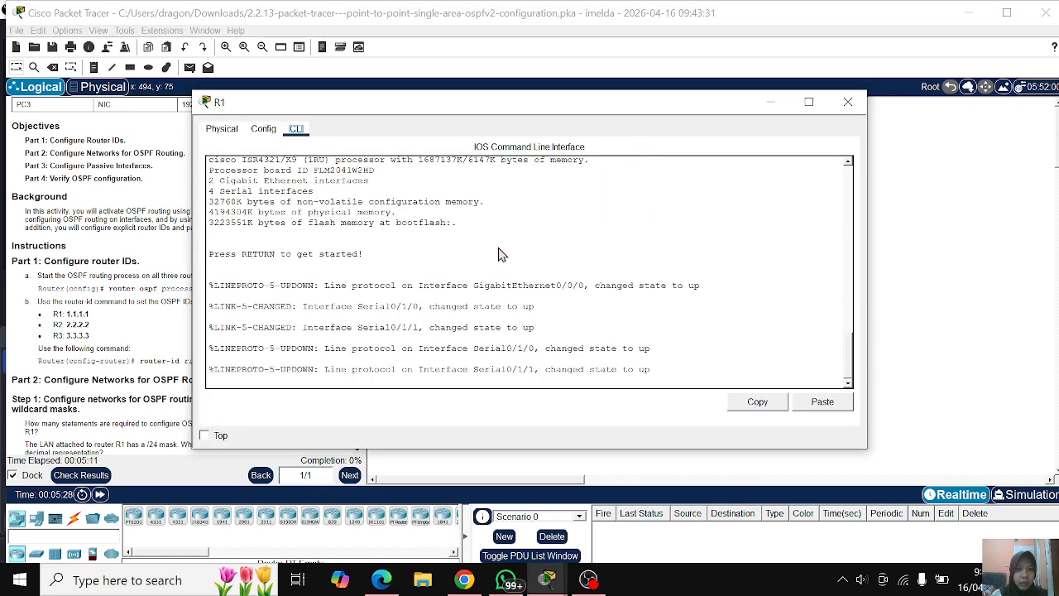
{"action": "key", "text": "Return"}
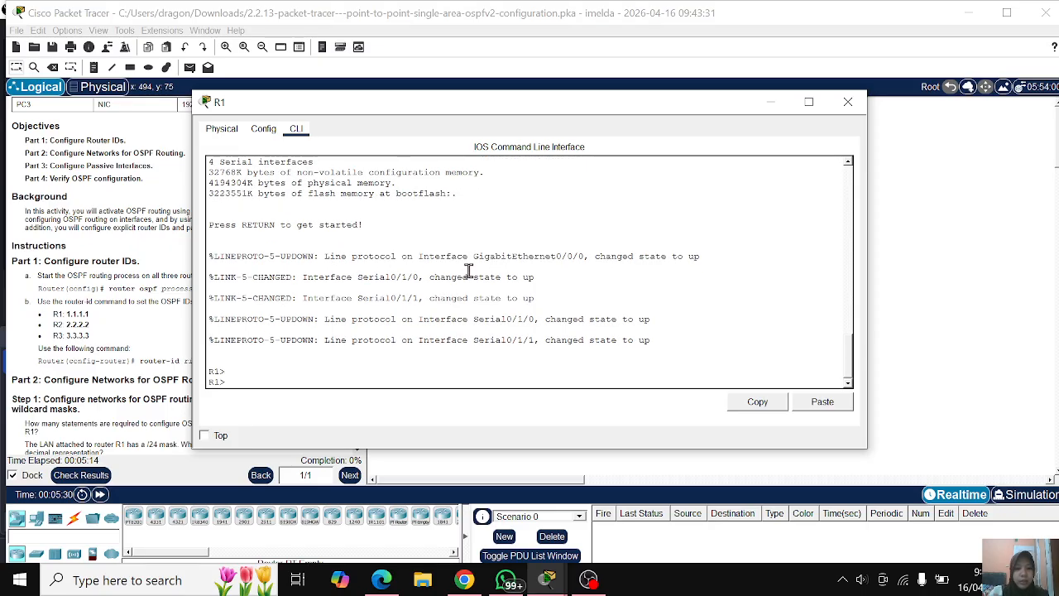
{"action": "type", "text": "ena"}
{"action": "key", "text": "Return"}
{"action": "type", "text": "con"}
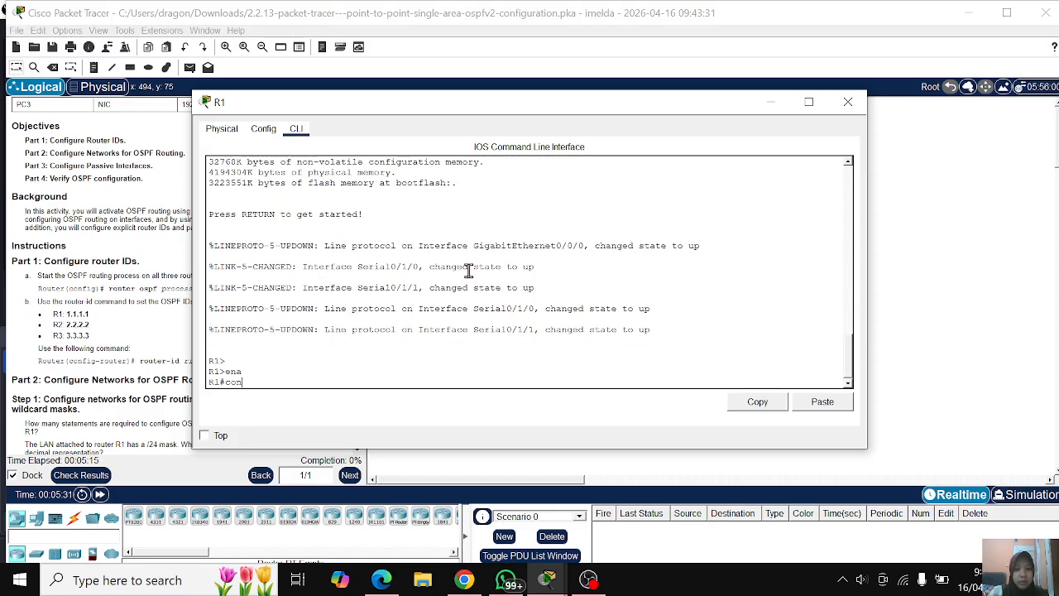
{"action": "type", "text": "f t"}
{"action": "key", "text": "Return"}
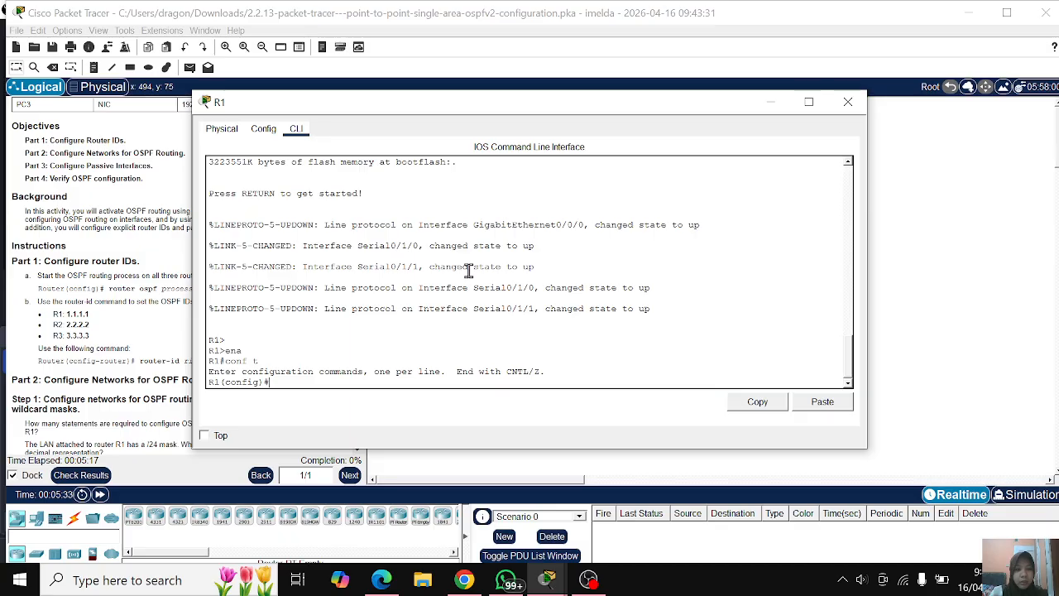
{"action": "type", "text": "exit"}
{"action": "key", "text": "Return"}
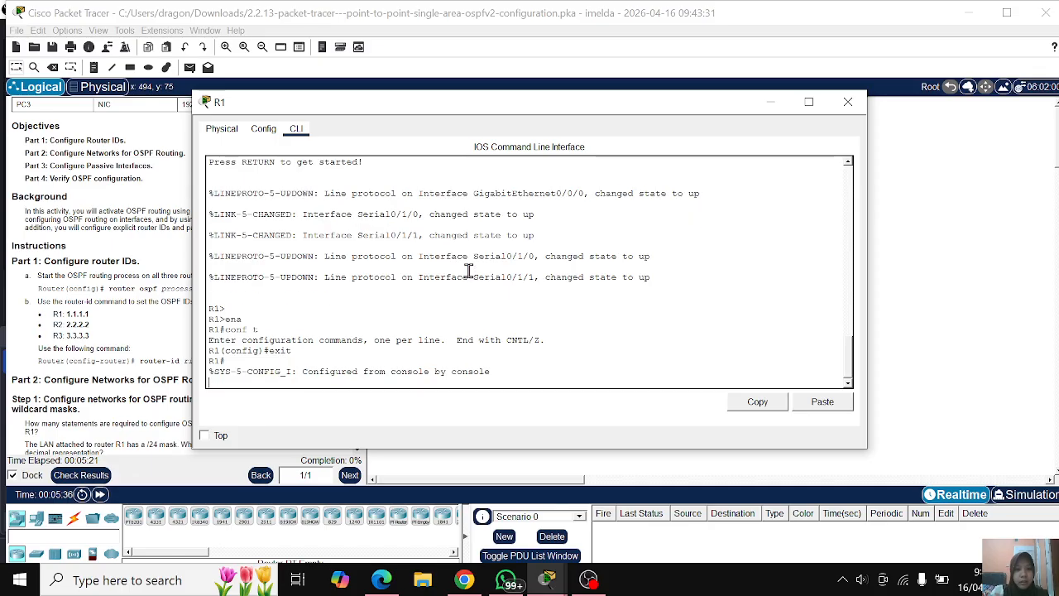
Step: Display R1's IP routing table to examine its directly connected networks
{"action": "key", "text": "Return"}
{"action": "type", "text": "sh"}
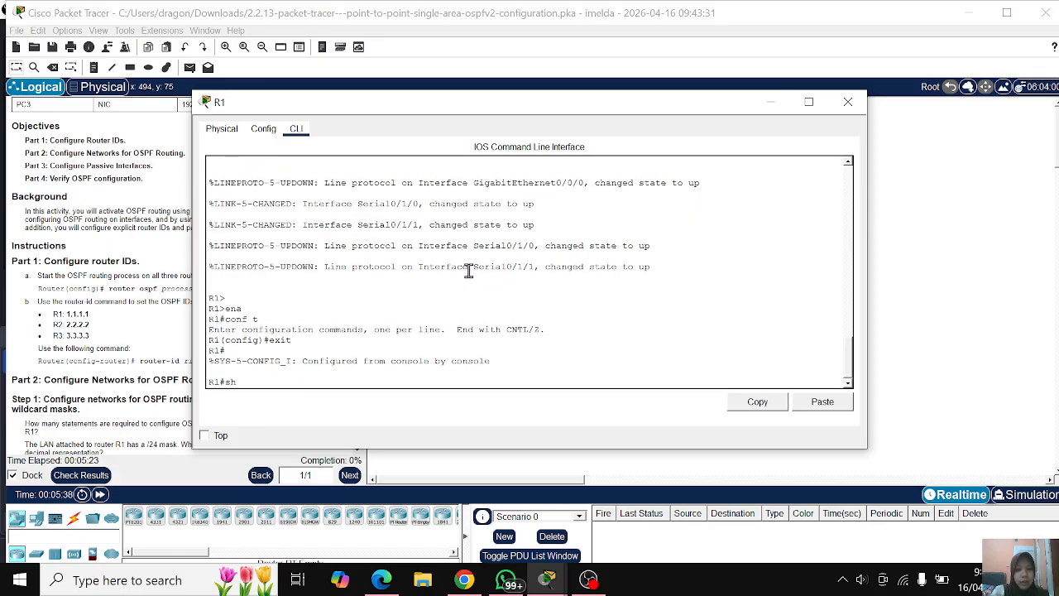
{"action": "type", "text": " ip route"}
{"action": "key", "text": "Return"}
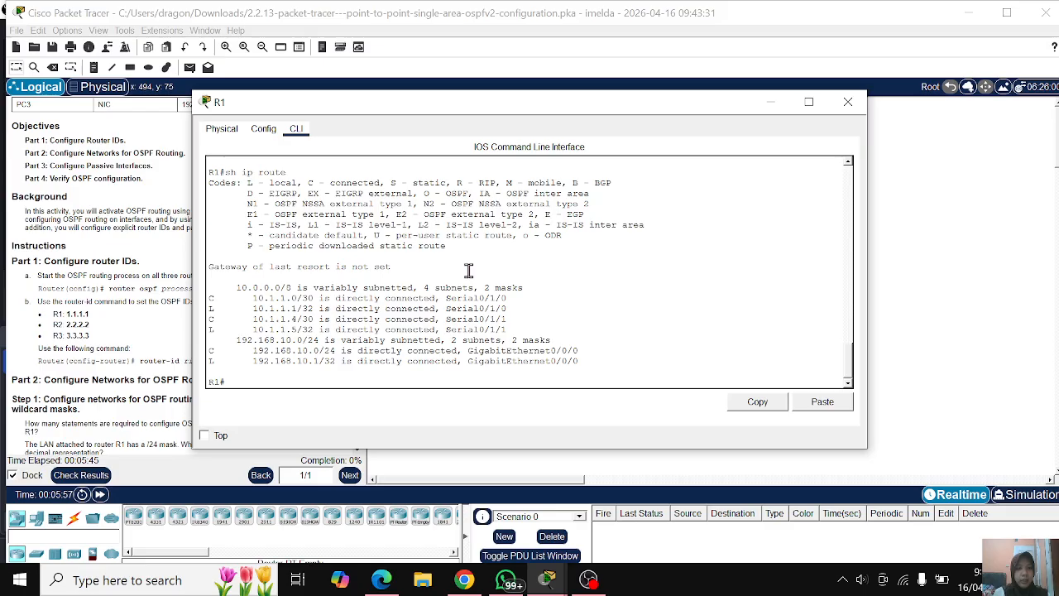
Step: Enter global configuration mode on R1 and start the OSPF routing process with process ID 10
{"action": "type", "text": "conf"}
{"action": "key", "text": "Tab"}
{"action": "type", "text": "t"}
{"action": "key", "text": "Return"}
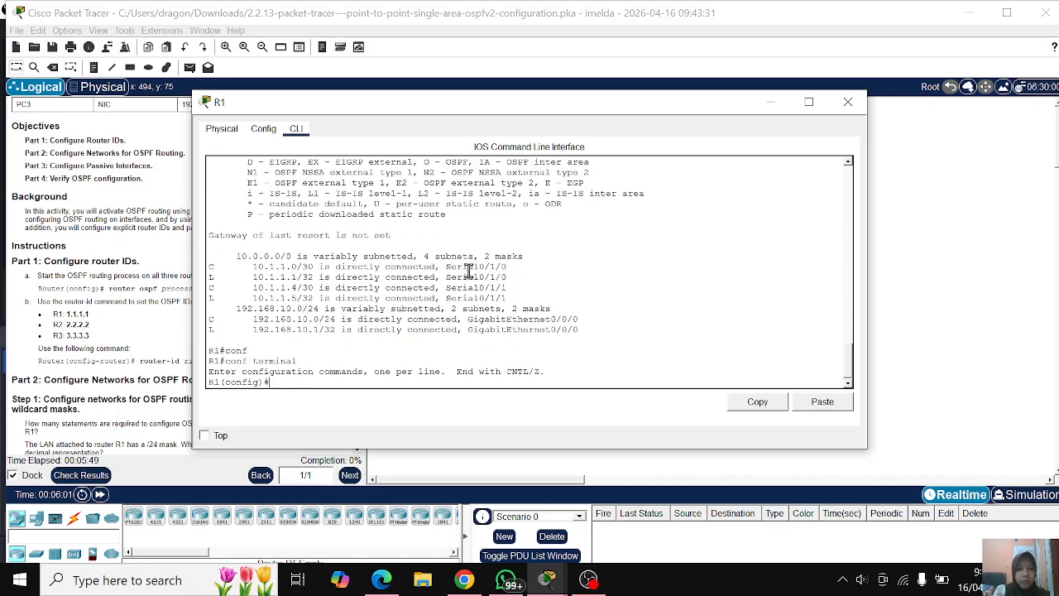
{"action": "type", "text": "rou"}
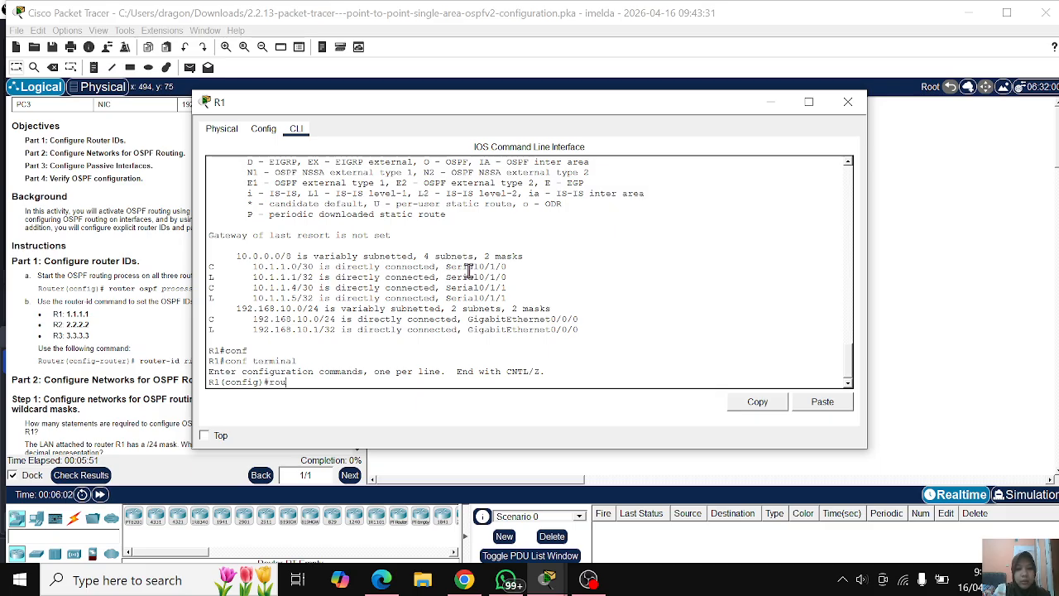
{"action": "key", "text": "Tab"}
{"action": "type", "text": "o"}
{"action": "key", "text": "Tab"}
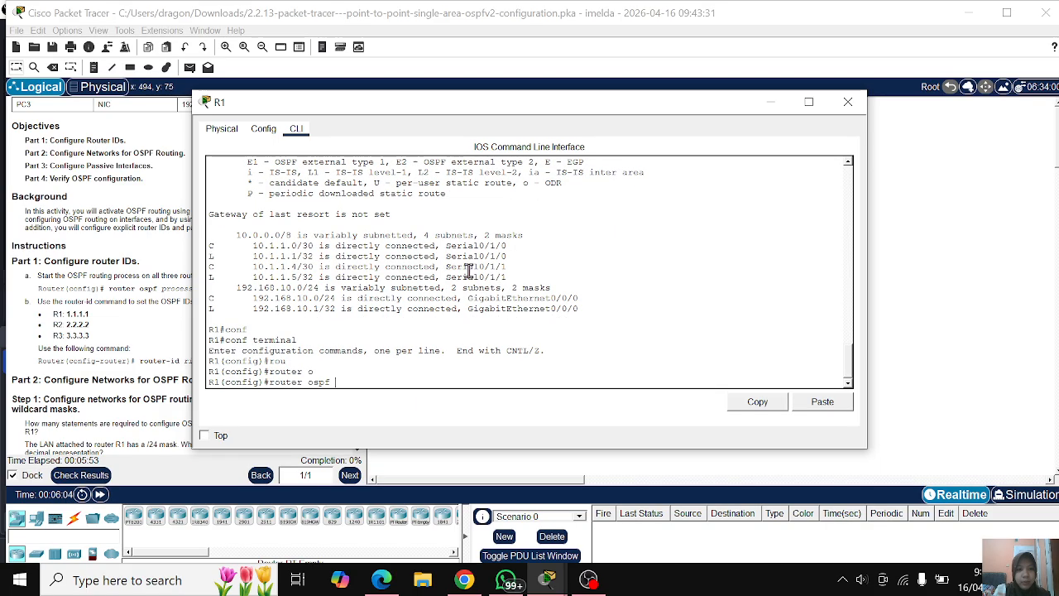
{"action": "type", "text": "10"}
{"action": "key", "text": "Return"}
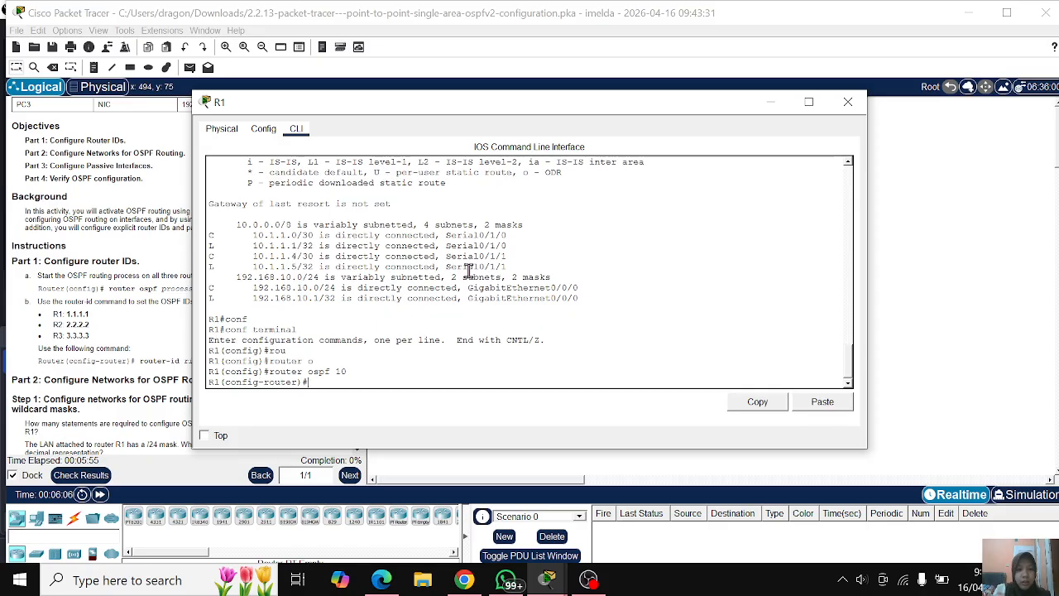
Step: Set R1's OSPF router ID to 1.1.1.1
{"action": "type", "text": "rou"}
{"action": "key", "text": "Tab"}
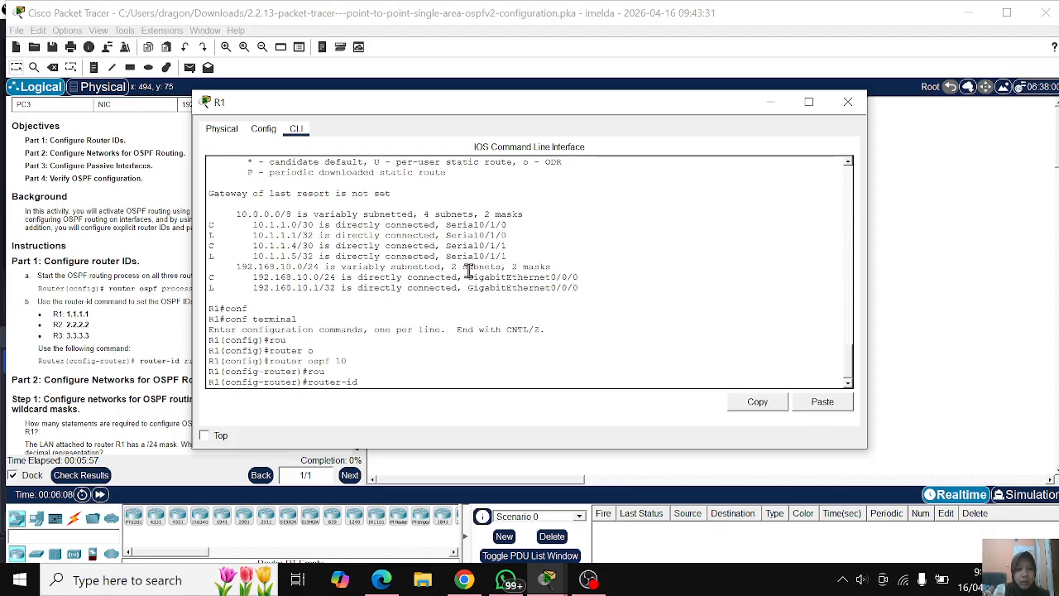
{"action": "type", "text": "1.1.1.1"}
{"action": "key", "text": "Return"}
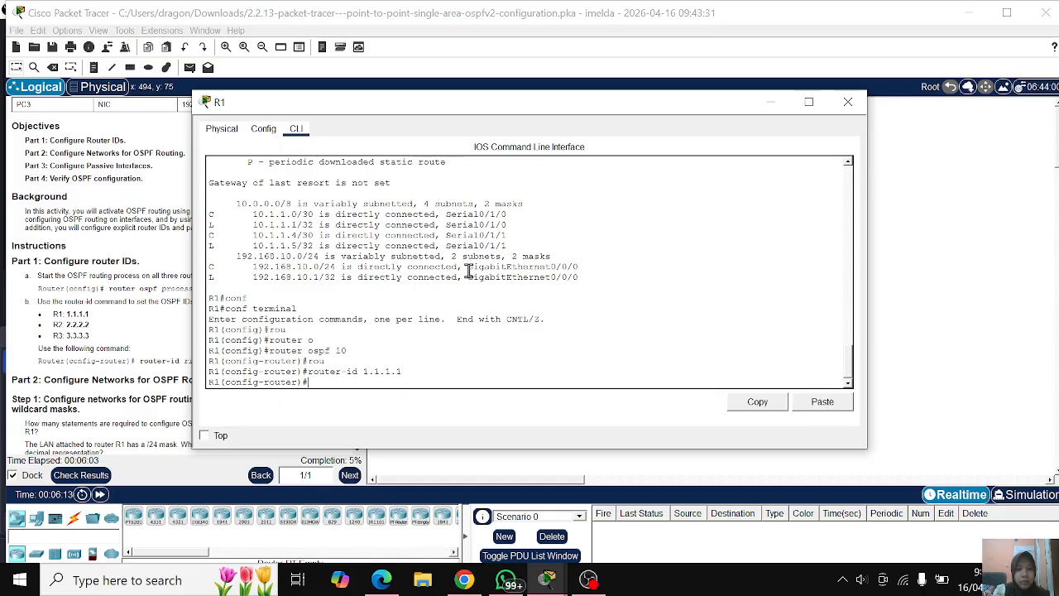
Step: Add the LAN network 192.168.10.0 with wildcard mask 0.0.0.255 to area 0 in R1's OSPF process
{"action": "type", "text": "net"}
{"action": "key", "text": "Tab"}
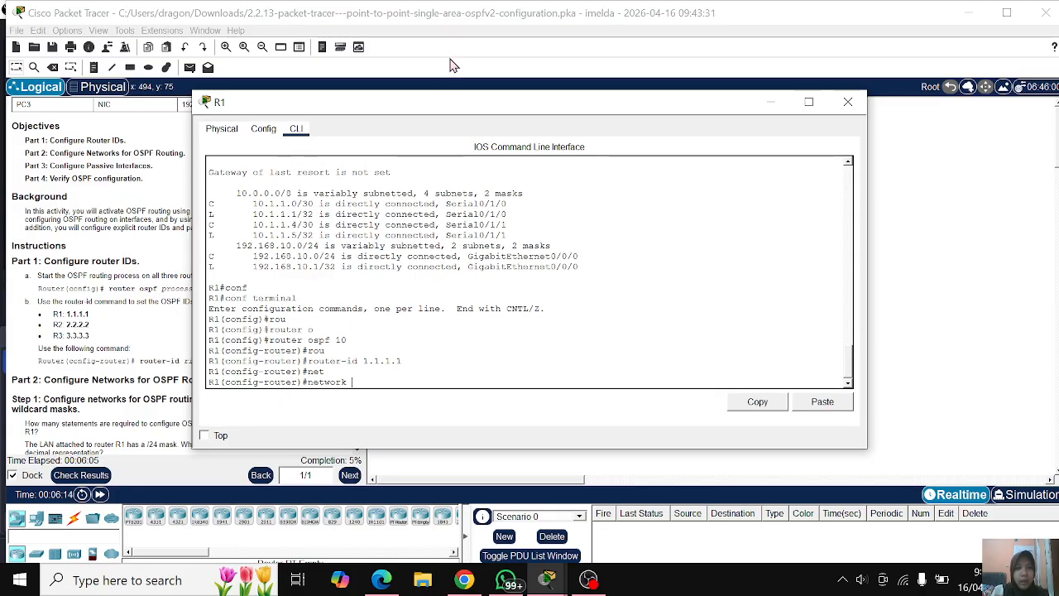
{"action": "left_click_drag", "start_coordinate": [448, 106], "coordinate": [636, 111]}
{"action": "scroll", "coordinate": [214, 261], "scroll_direction": "up", "scroll_amount": 4}
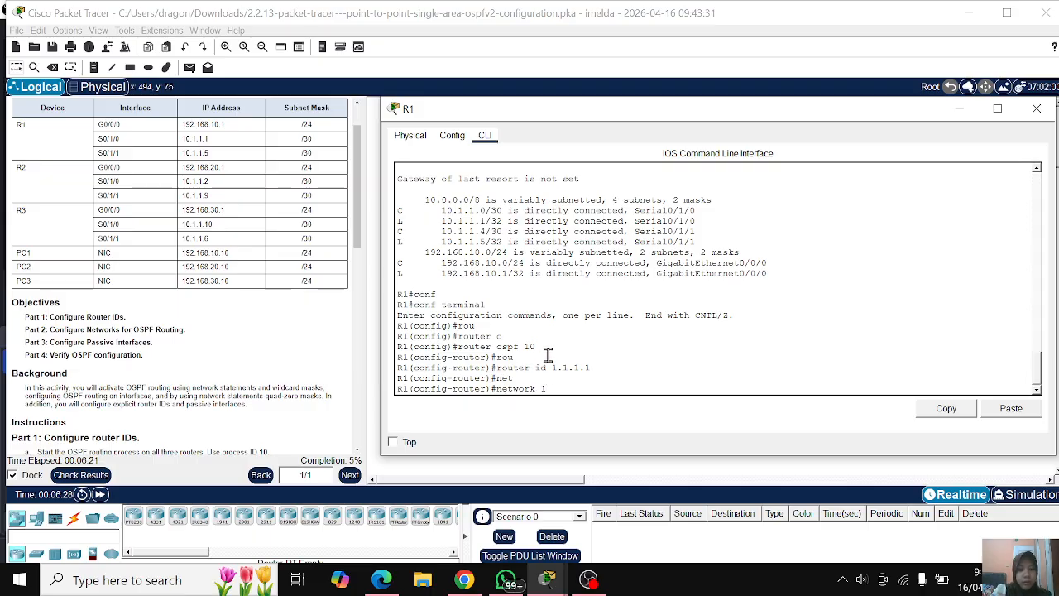
{"action": "type", "text": "160"}
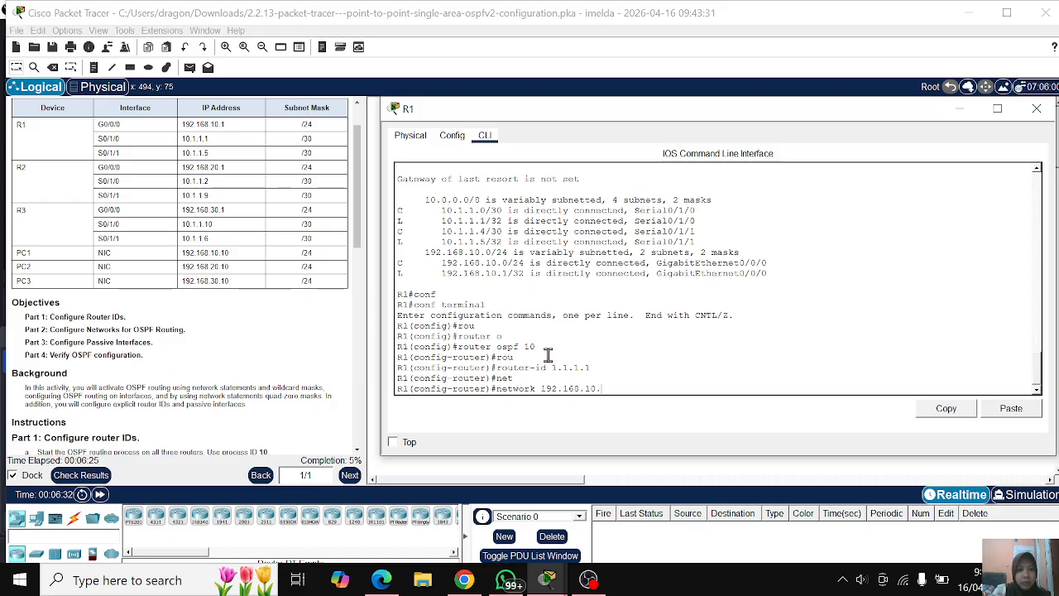
{"action": "type", "text": "0.0.0"}
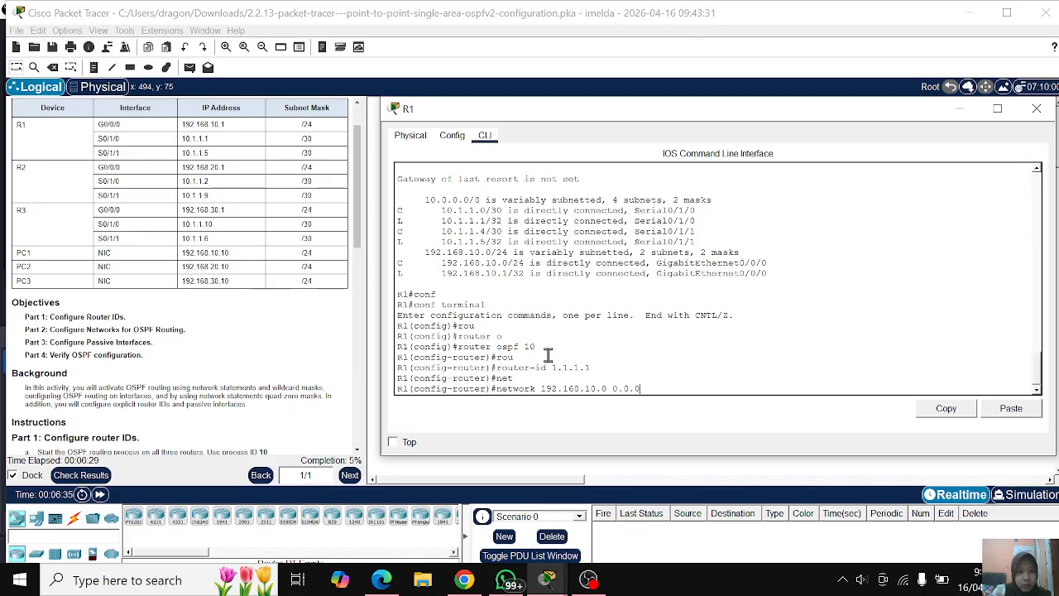
{"action": "type", "text": ".255 ar"}
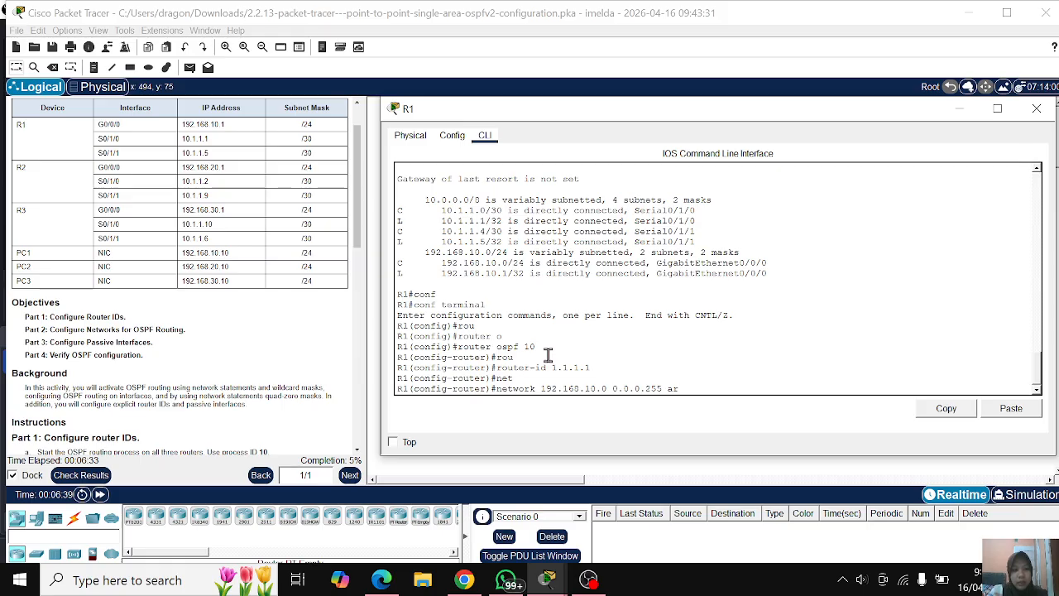
{"action": "key", "text": "Tab"}
{"action": "type", "text": "0"}
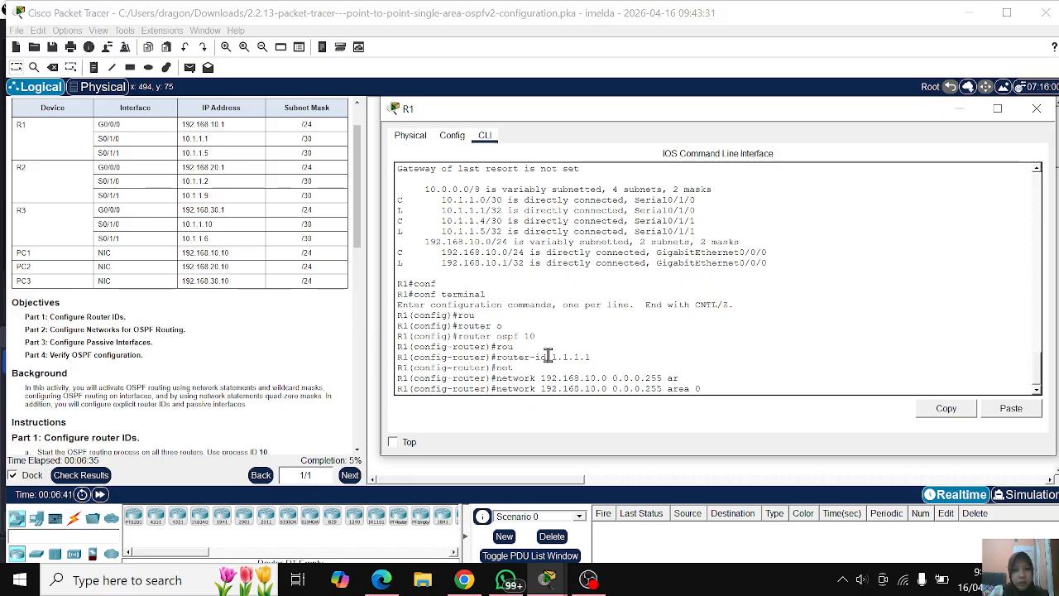
{"action": "key", "text": "Return"}
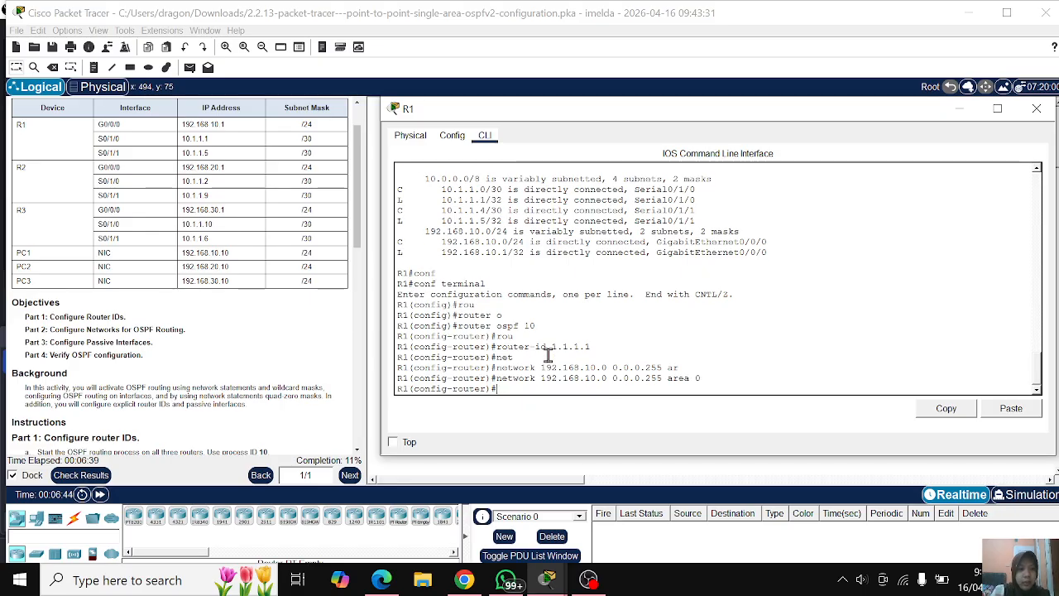
Step: Add the serial link network 10.1.1.0 with wildcard mask 0.0.0.3 to area 0 in R1's OSPF process
{"action": "type", "text": "net"}
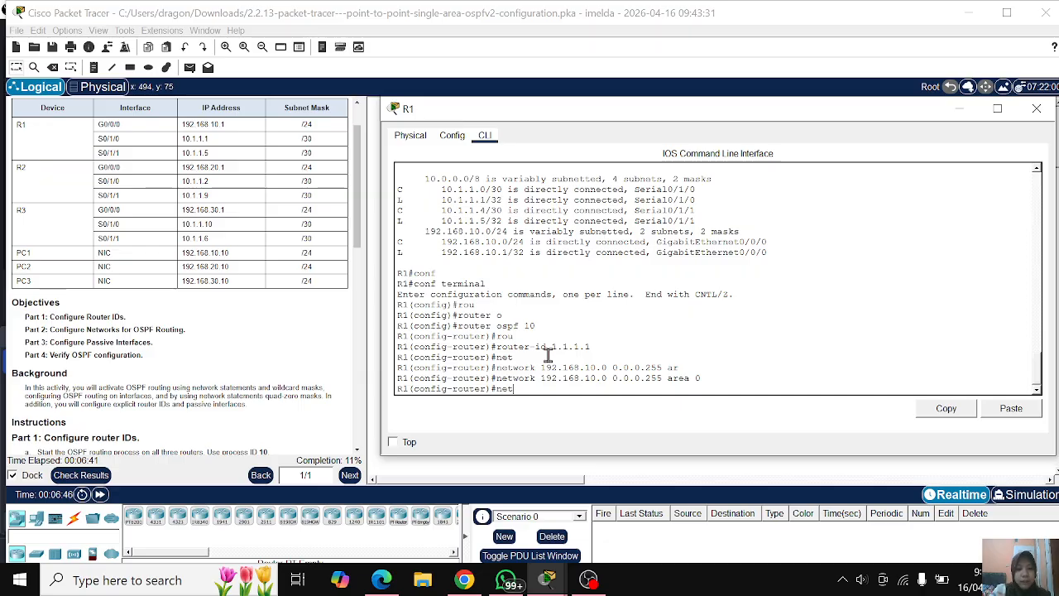
{"action": "key", "text": "Tab"}
{"action": "type", "text": "1"}
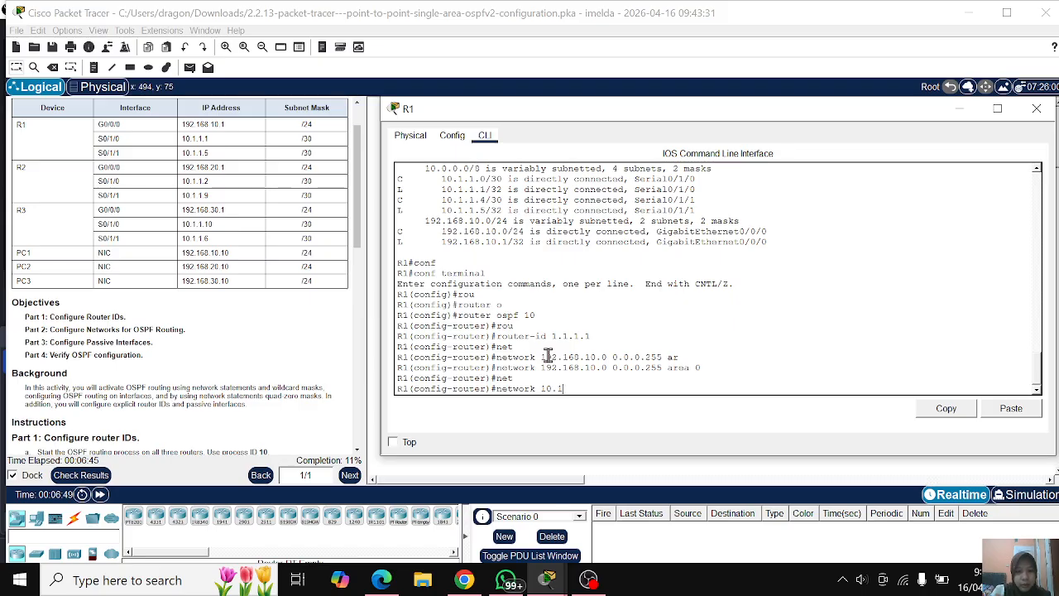
{"action": "type", "text": "0.0.1.0 0."}
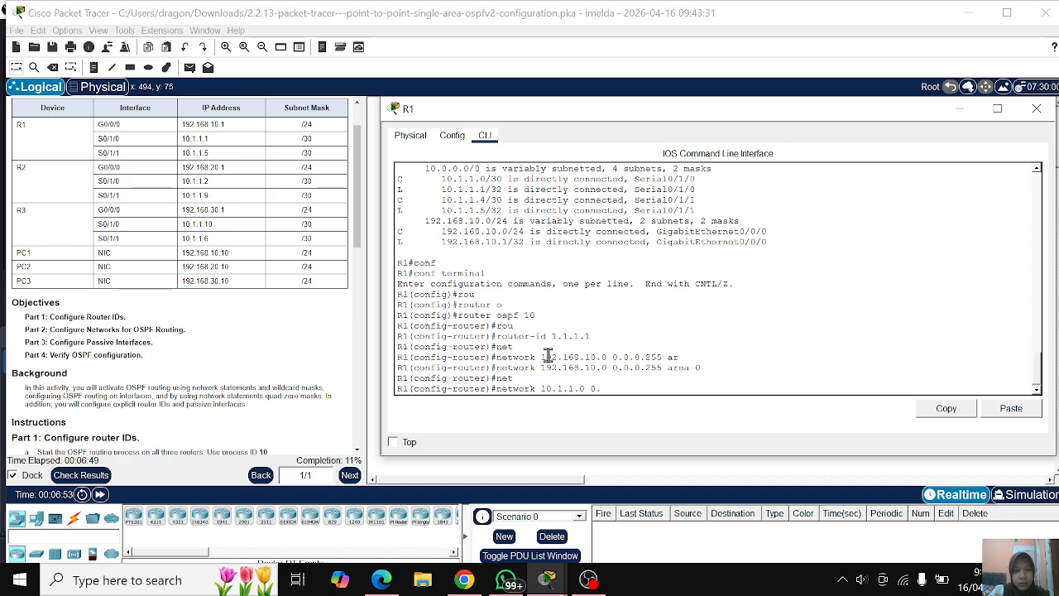
{"action": "type", "text": "0.0.3 ar"}
{"action": "key", "text": "Tab"}
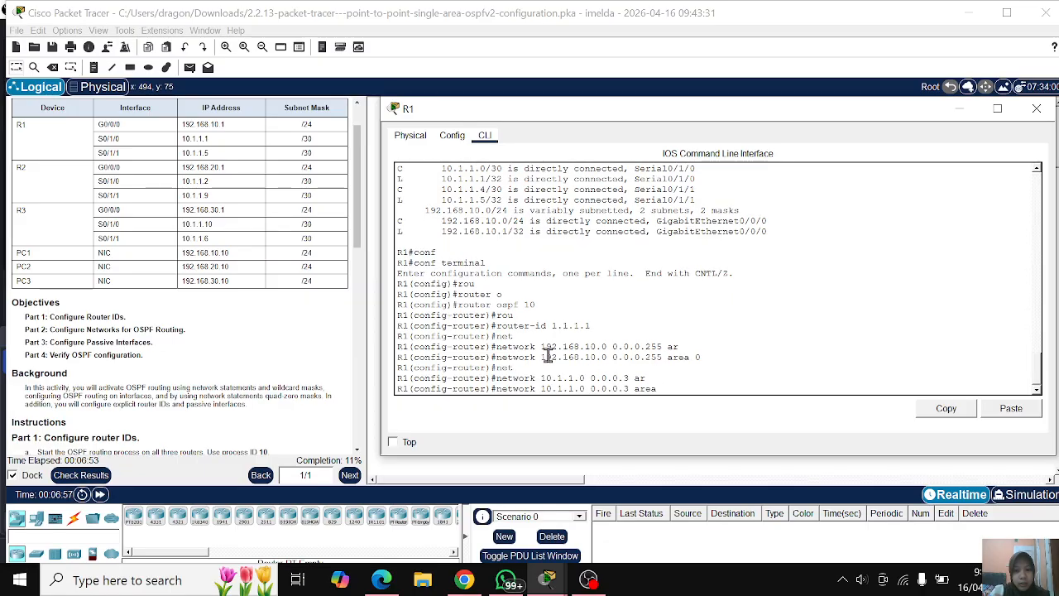
{"action": "type", "text": "0"}
{"action": "key", "text": "Return"}
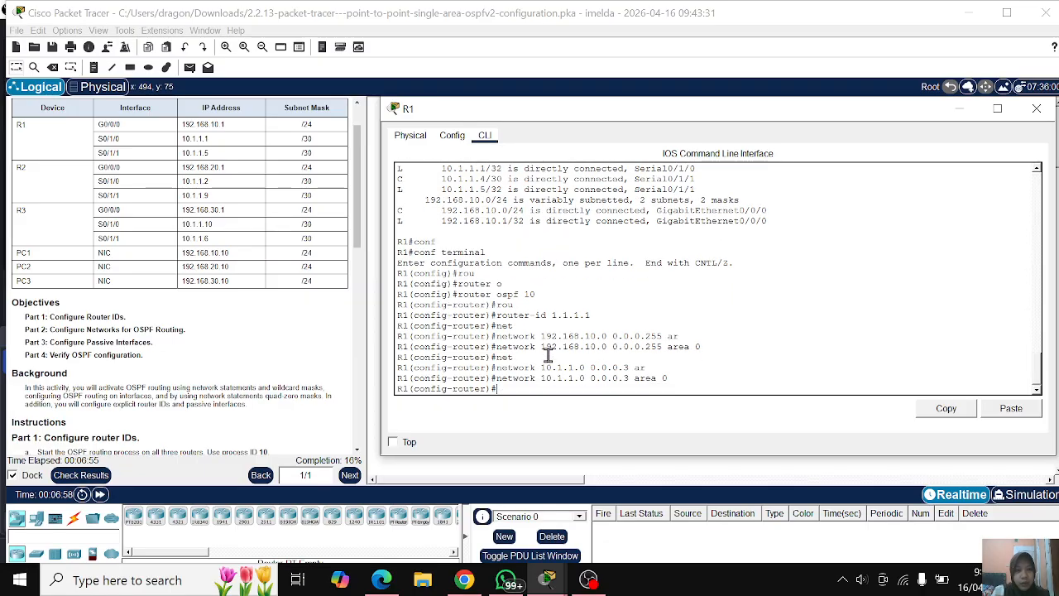
Step: Add the serial link network 10.1.1.4 with wildcard mask 0.0.0.3 to area 0 in R1's OSPF process
{"action": "type", "text": "n"}
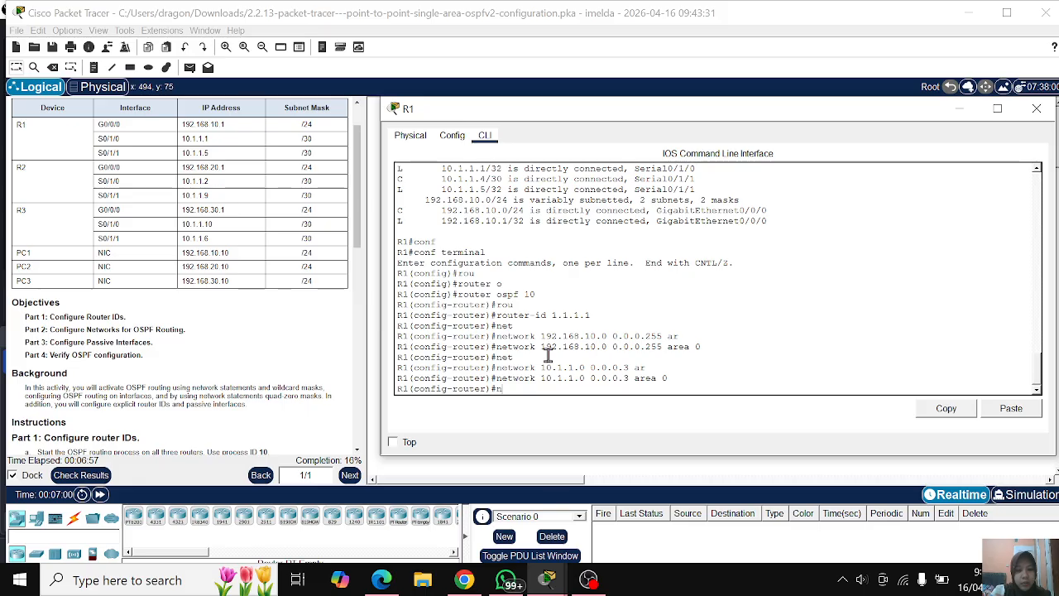
{"action": "type", "text": "etwo"}
{"action": "key", "text": "Tab"}
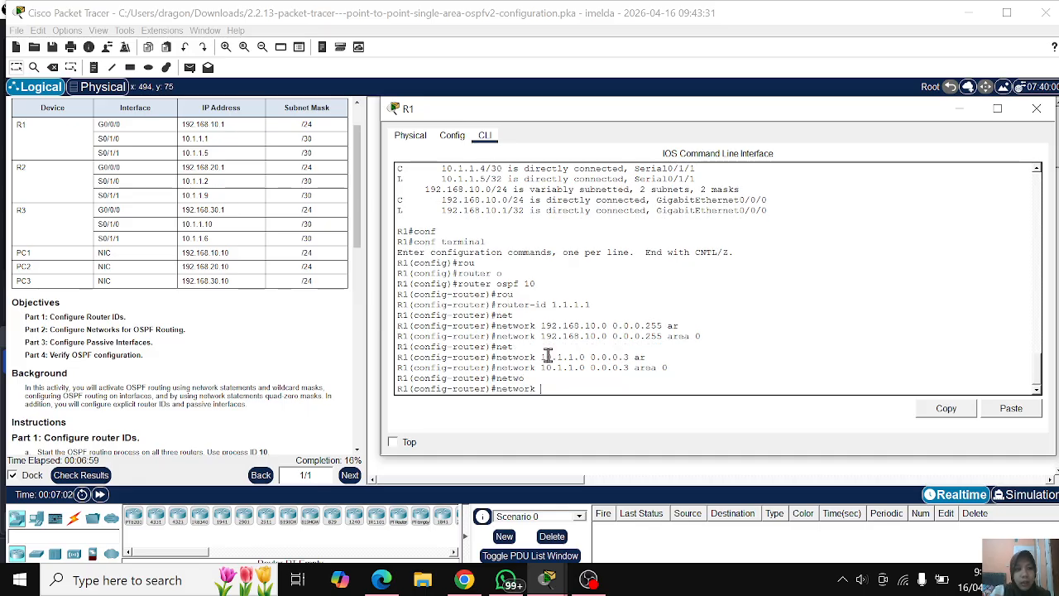
{"action": "type", "text": "10.1.1"}
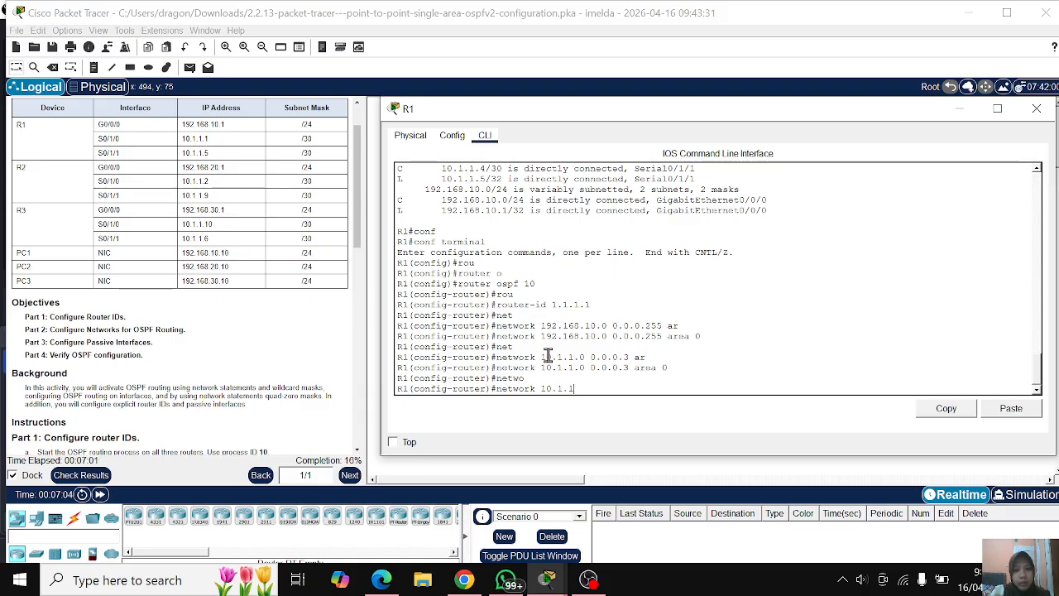
{"action": "type", "text": ".4 0.0.0."}
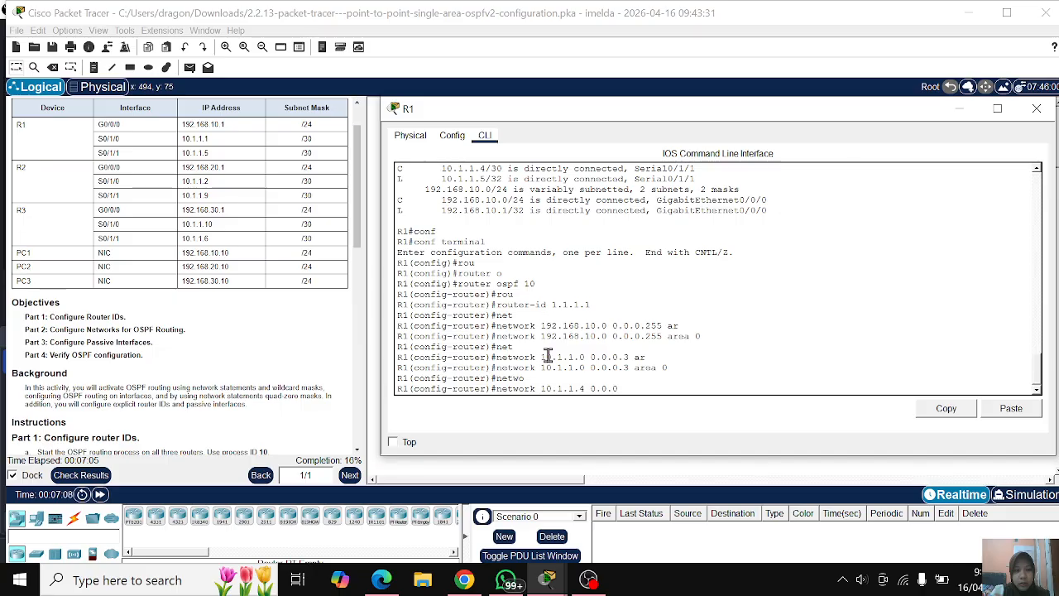
{"action": "type", "text": "3 ar"}
{"action": "key", "text": "Tab"}
{"action": "type", "text": "0"}
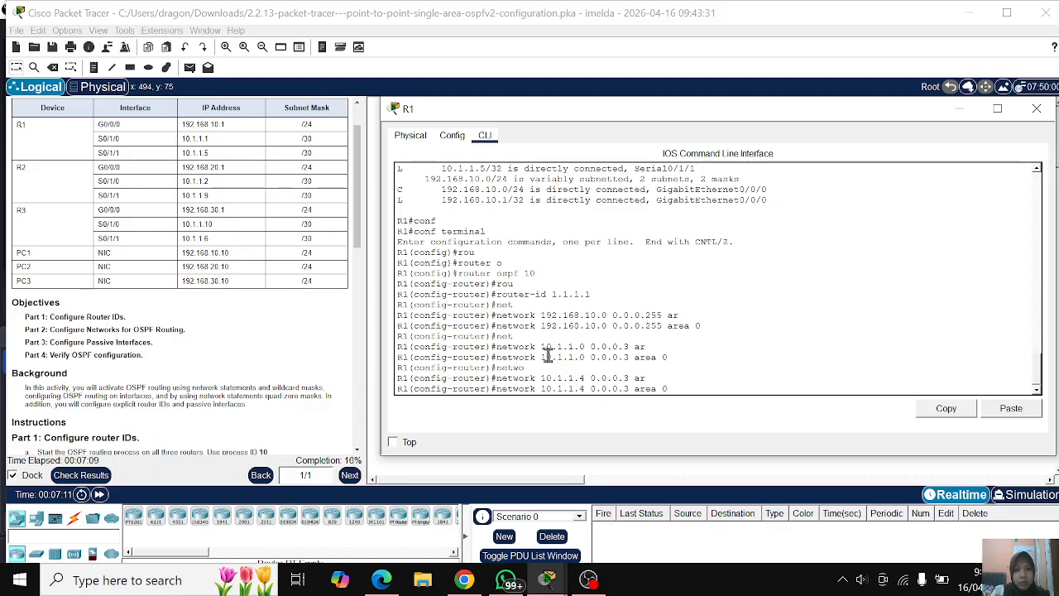
{"action": "key", "text": "Return"}
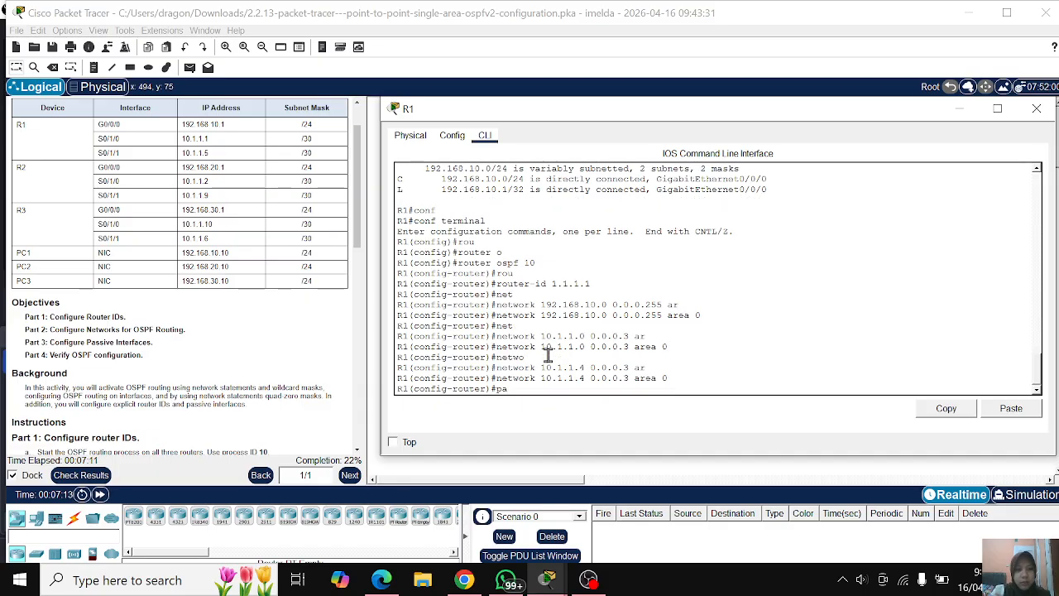
Step: Set interface g0/0/0 as passive in R1's OSPF process and return to privileged EXEC mode
{"action": "type", "text": "pass"}
{"action": "key", "text": "Tab"}
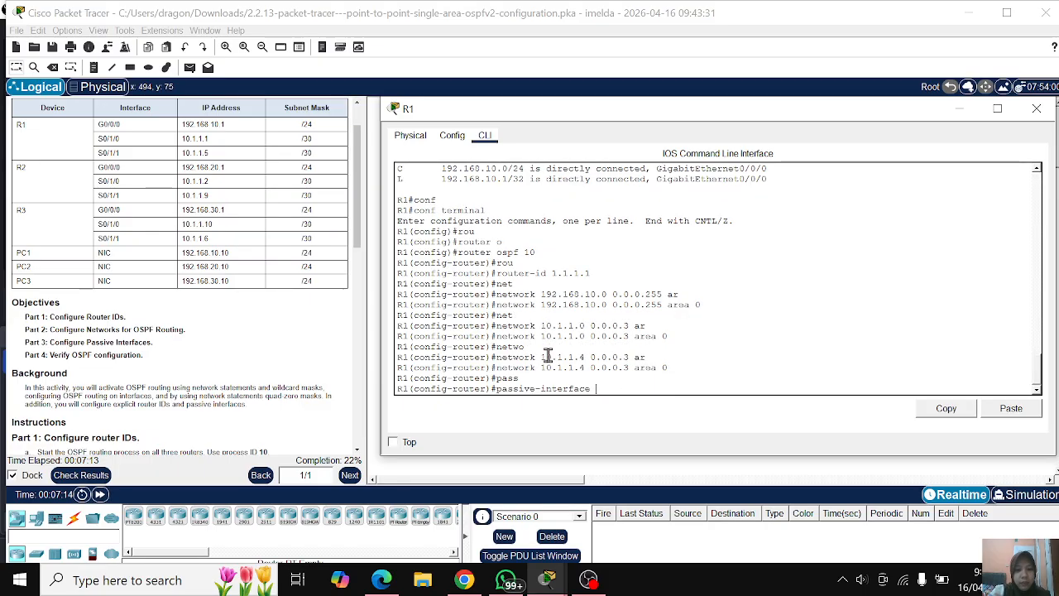
{"action": "type", "text": "g0/0"}
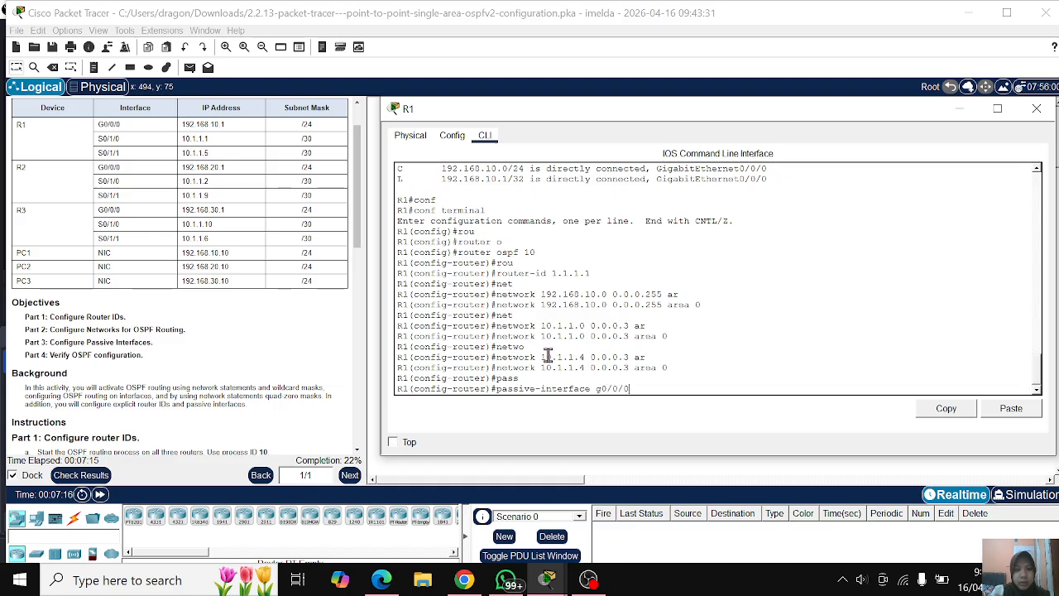
{"action": "type", "text": "/0"}
{"action": "key", "text": "Return"}
{"action": "key", "text": "Return"}
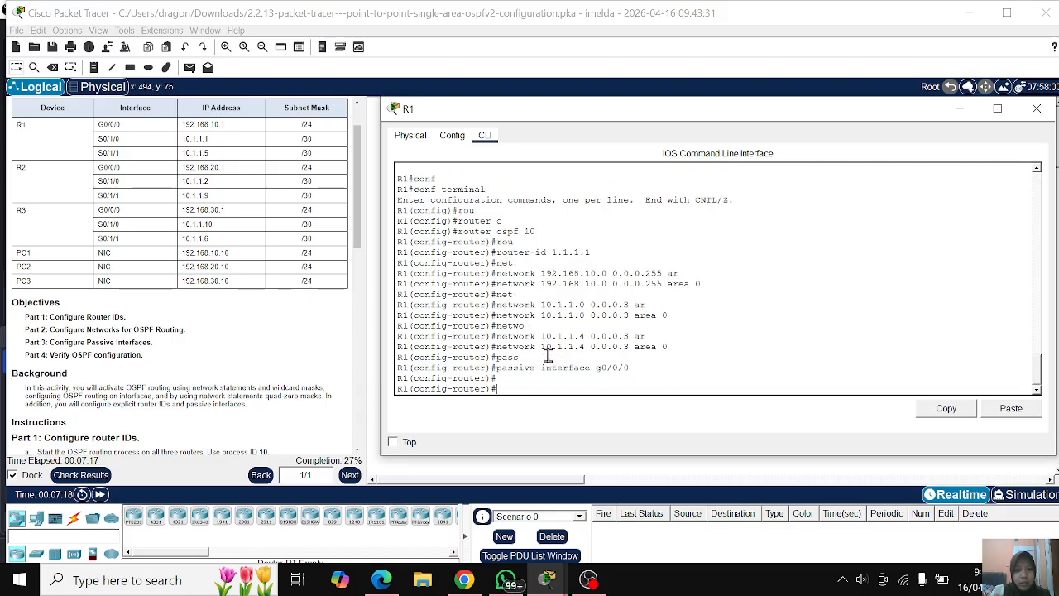
{"action": "type", "text": "end"}
{"action": "key", "text": "Return"}
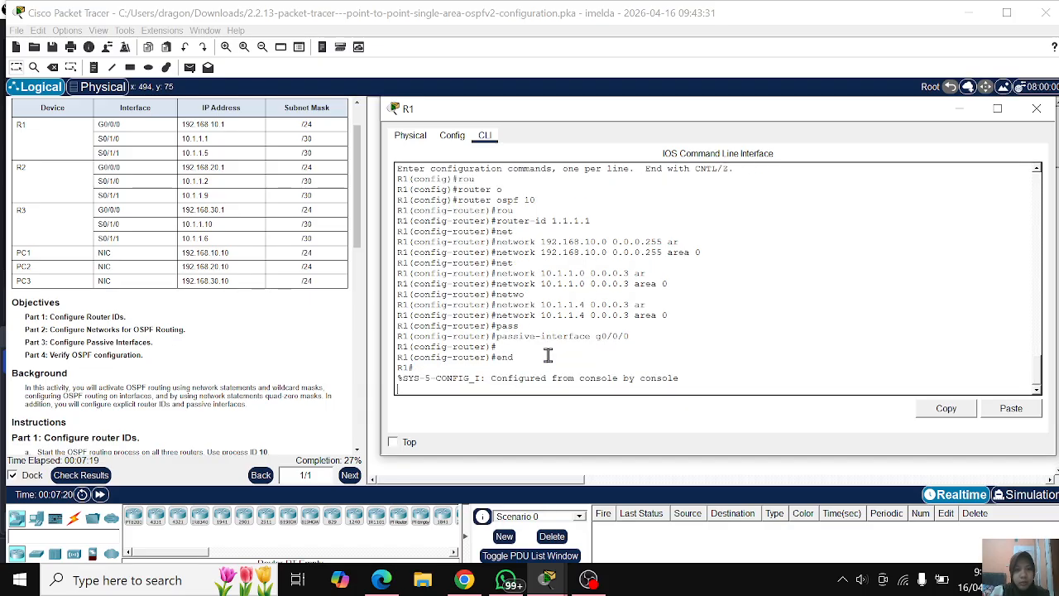
{"action": "key", "text": "Return"}
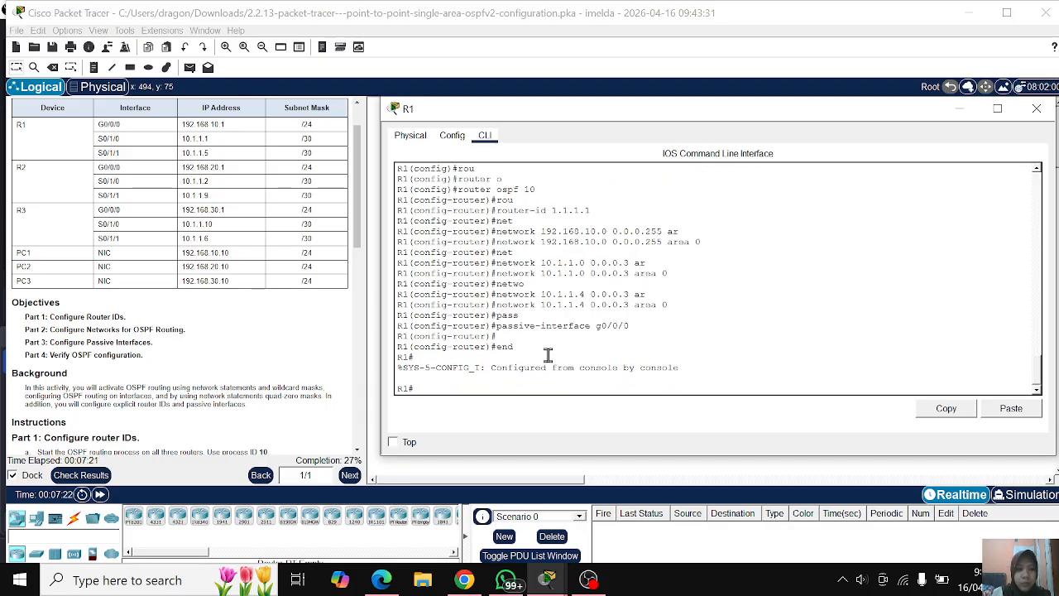
Step: Minimize R1's window, open router R2's command line and enter privileged EXEC mode
{"action": "left_click", "coordinate": [959, 108]}
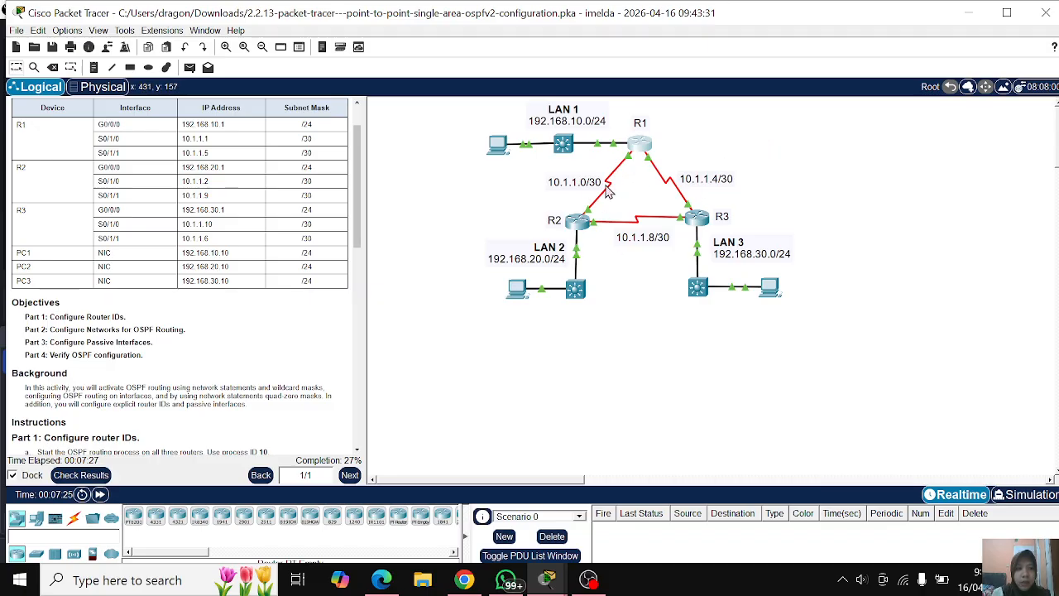
{"action": "mouse_move", "coordinate": [608, 192]}
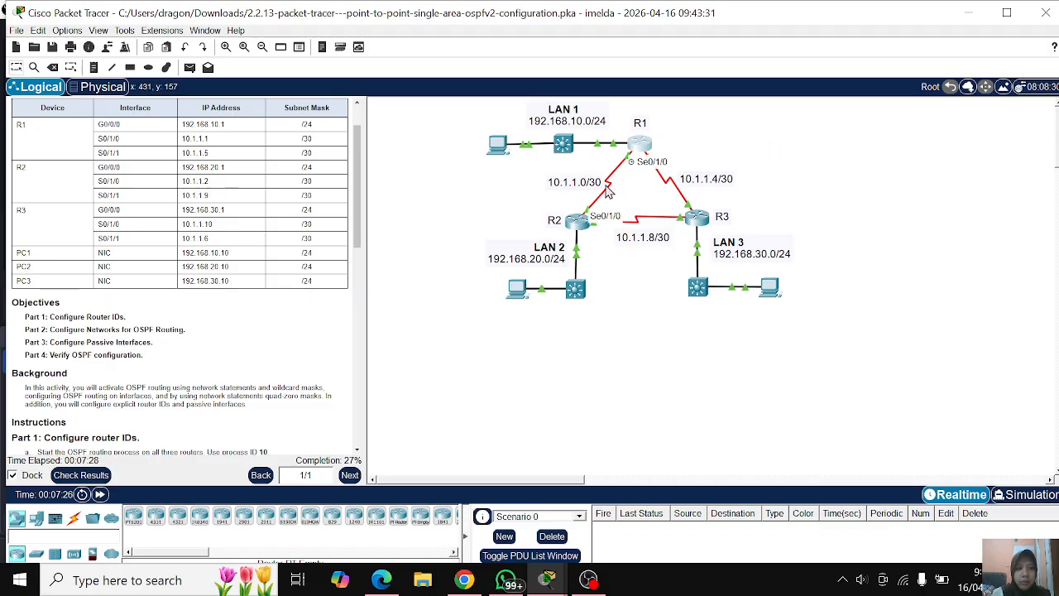
{"action": "left_click", "coordinate": [571, 228]}
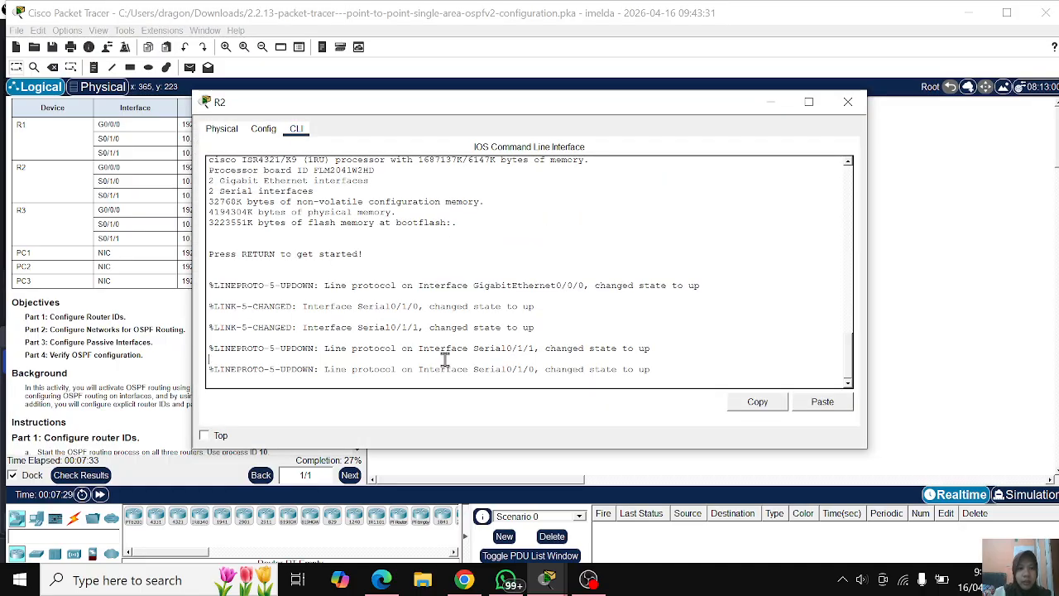
{"action": "key", "text": "Return"}
{"action": "type", "text": "ena"}
{"action": "key", "text": "Return"}
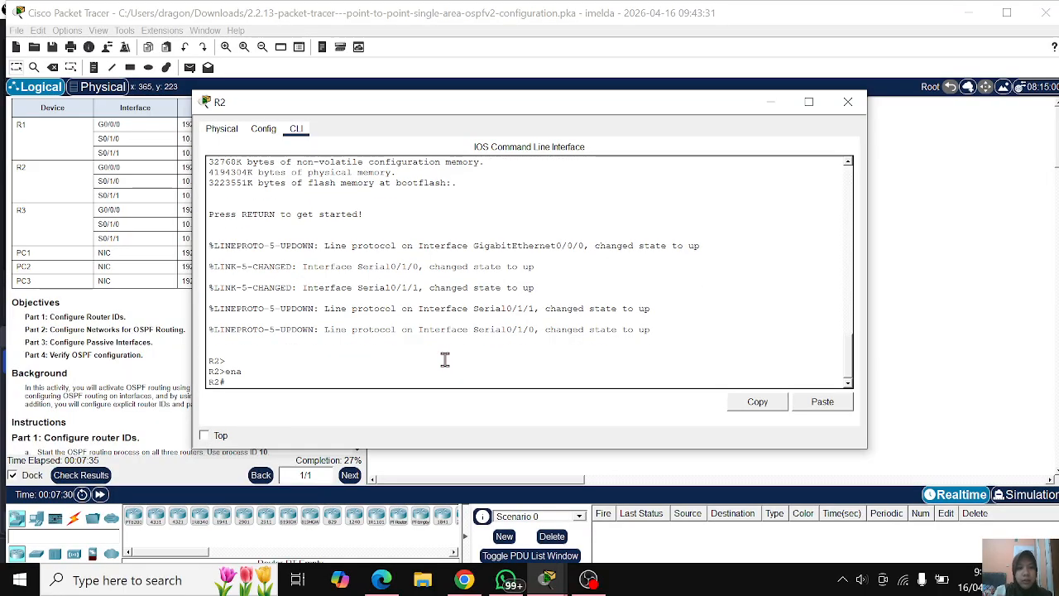
{"action": "left_click_drag", "start_coordinate": [480, 111], "coordinate": [724, 323]}
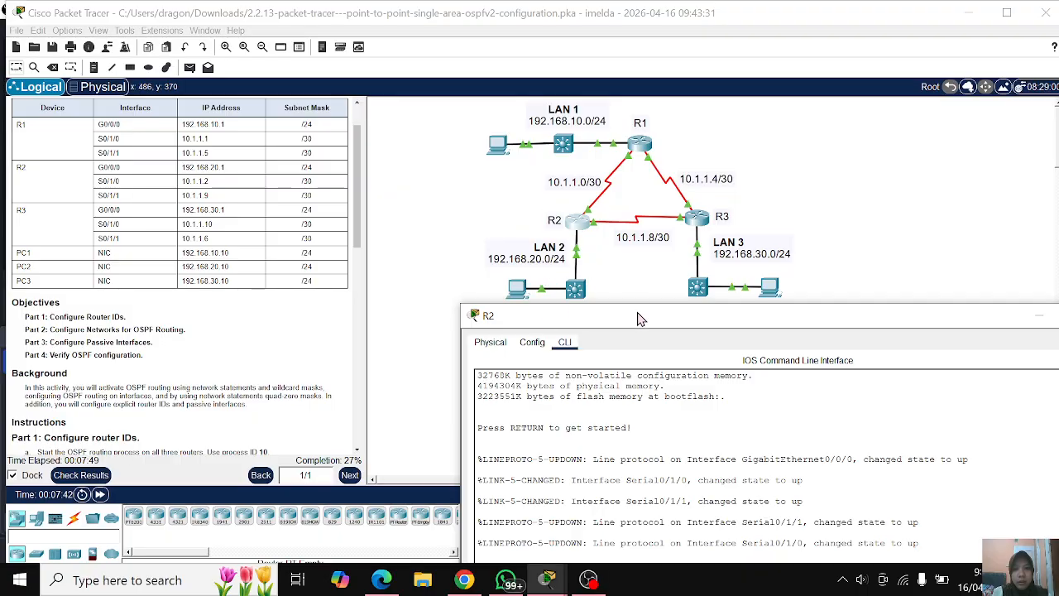
{"action": "left_click_drag", "start_coordinate": [637, 315], "coordinate": [521, 125]}
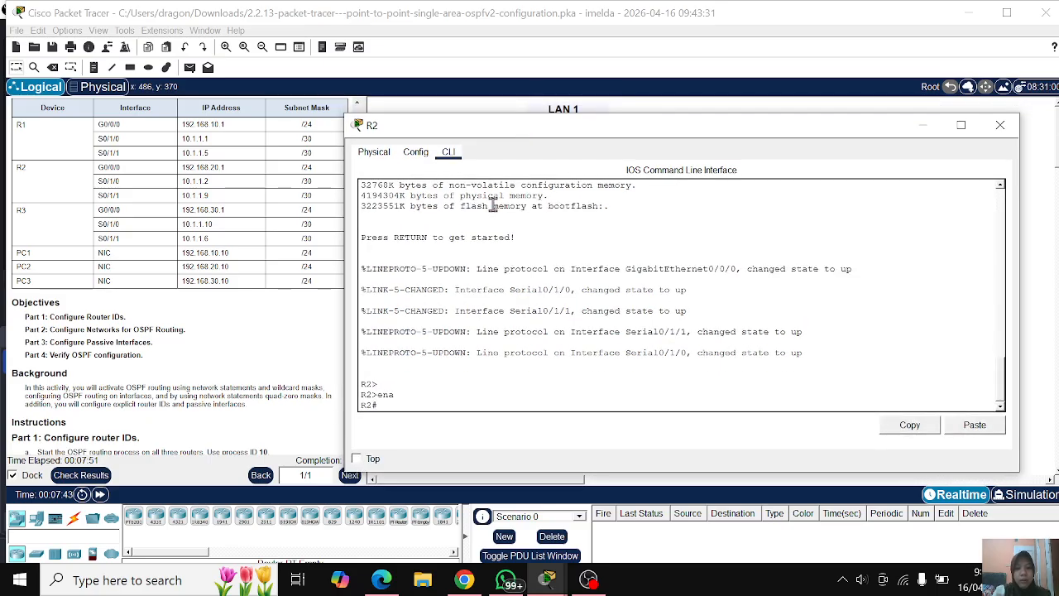
Step: Enter global configuration mode on R2
{"action": "type", "text": "con"}
{"action": "key", "text": "Tab"}
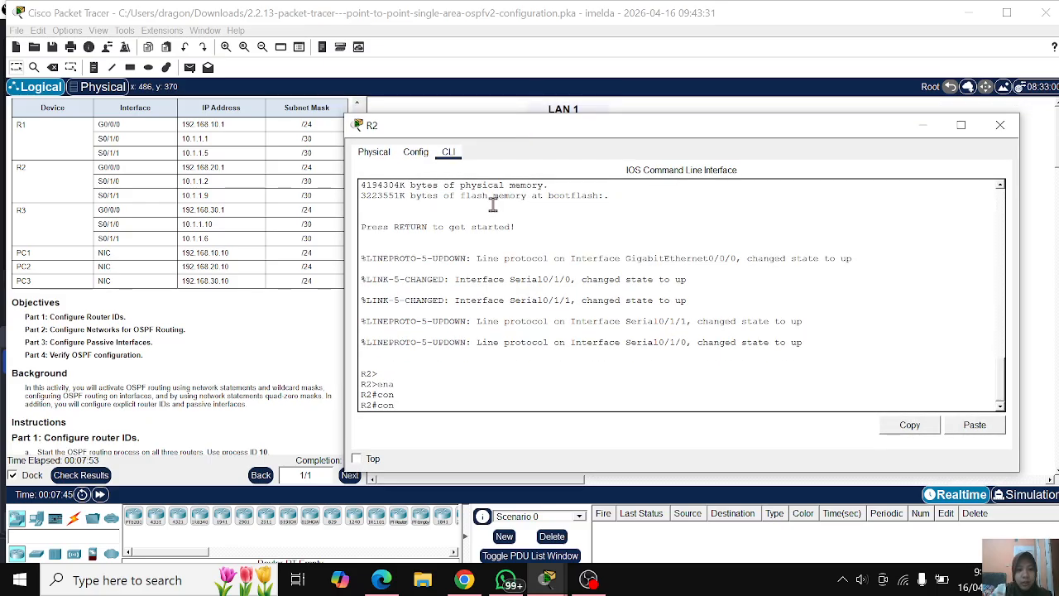
{"action": "type", "text": "t"}
{"action": "key", "text": "Tab"}
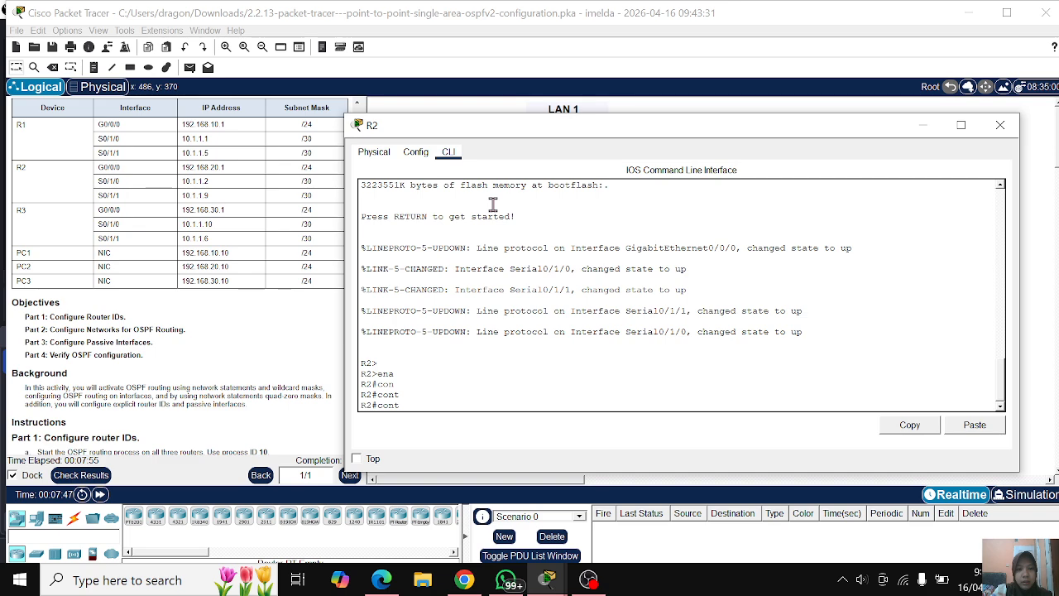
{"action": "type", "text": "t"}
{"action": "key", "text": "Tab"}
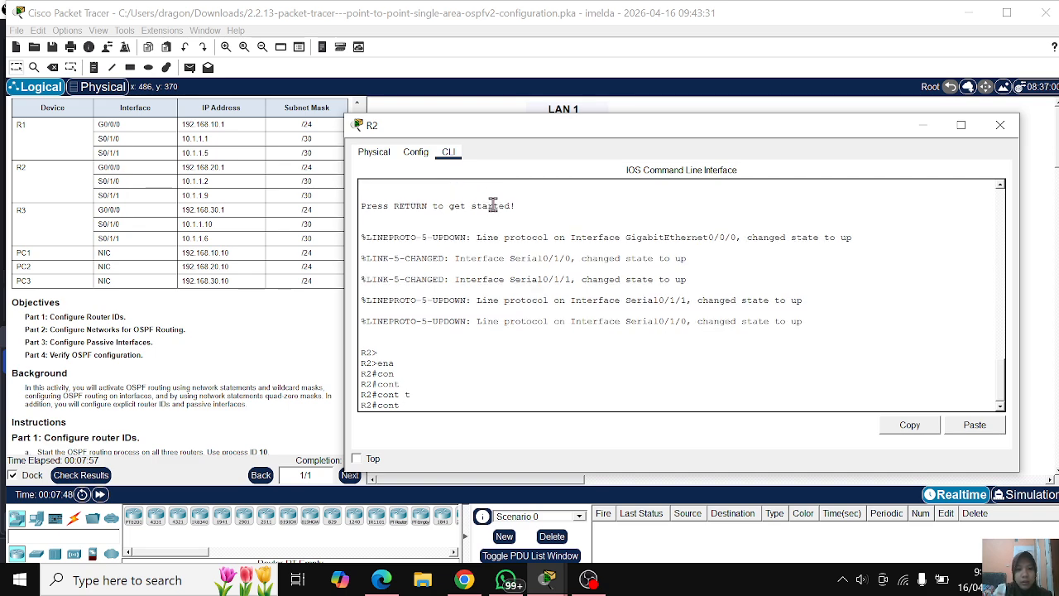
{"action": "type", "text": "f"}
{"action": "key", "text": "Tab"}
{"action": "type", "text": "t"}
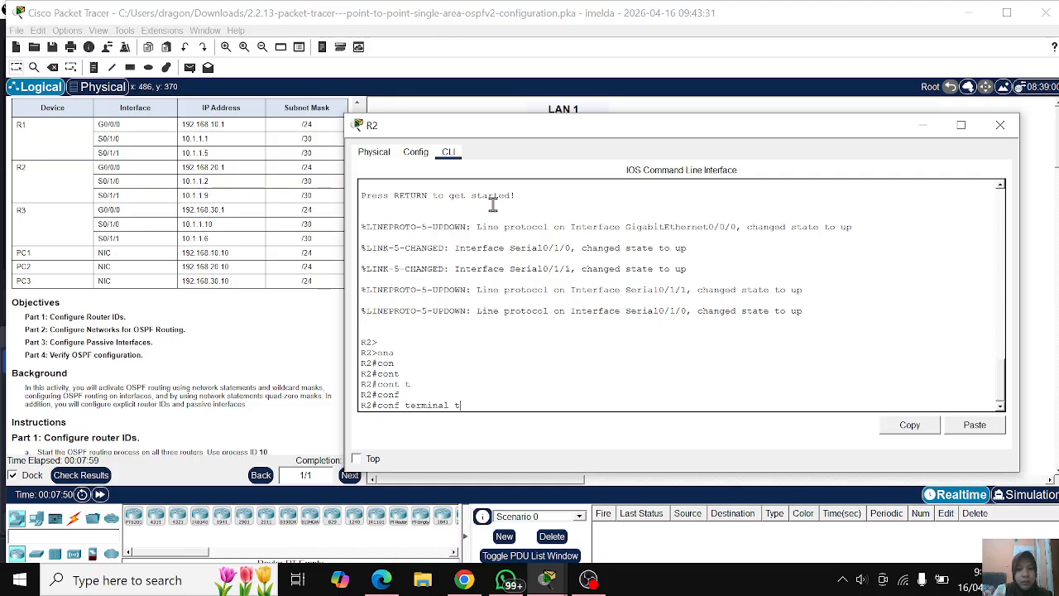
{"action": "key", "text": "BackSpace"}
{"action": "key", "text": "Return"}
Step: Start the OSPF routing process on R2 with process ID 10
{"action": "type", "text": "r"}
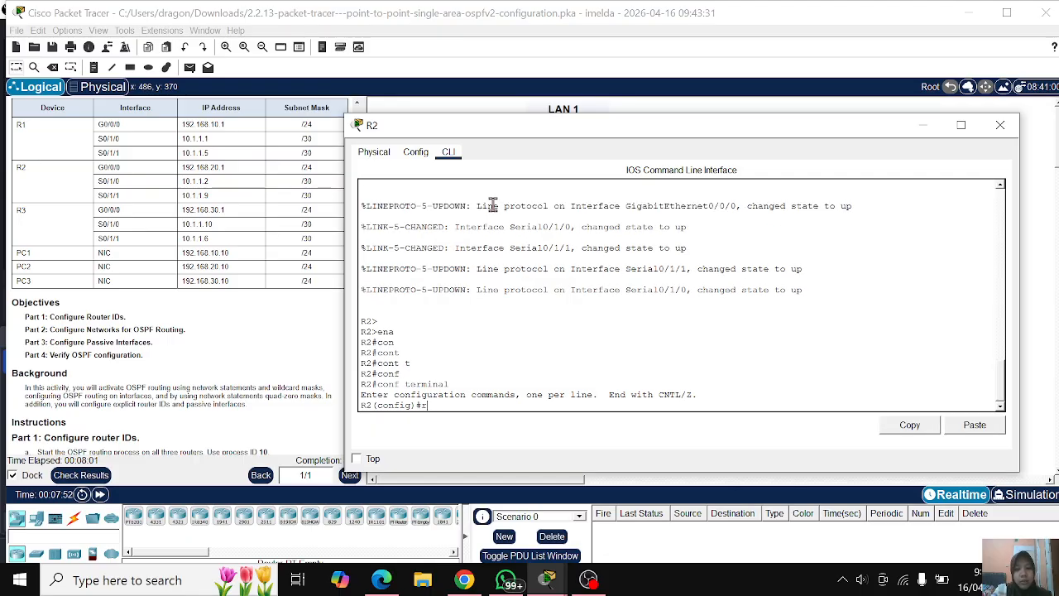
{"action": "type", "text": "o"}
{"action": "key", "text": "Tab"}
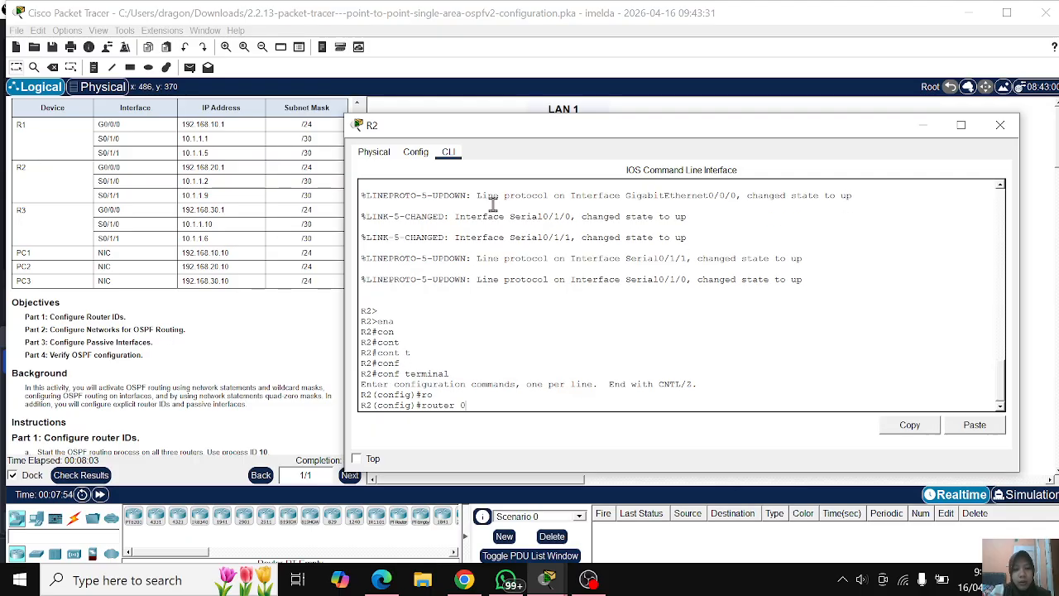
{"action": "type", "text": "os"}
{"action": "key", "text": "Tab"}
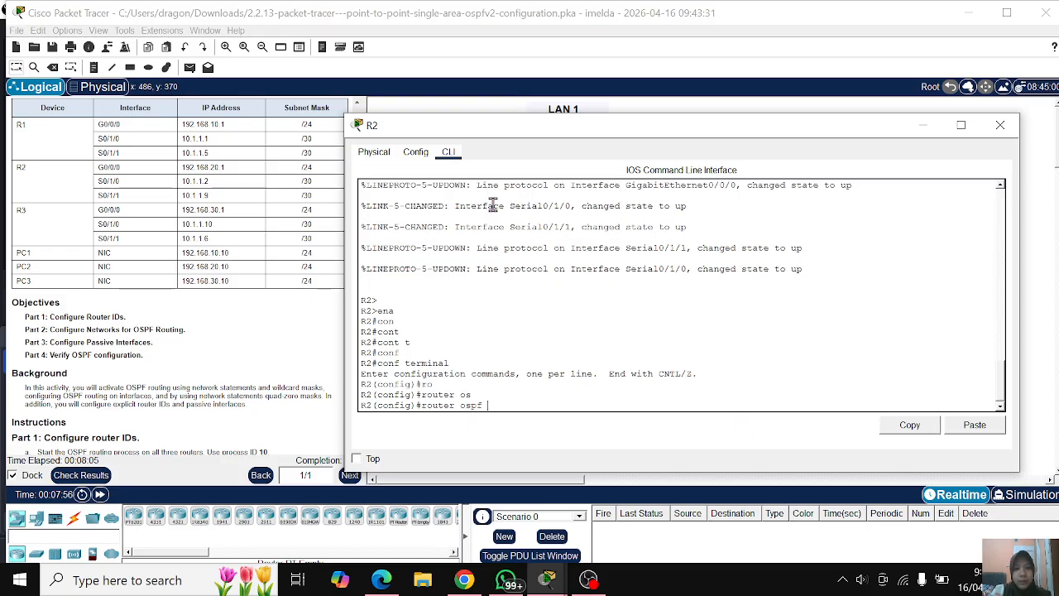
{"action": "type", "text": "10"}
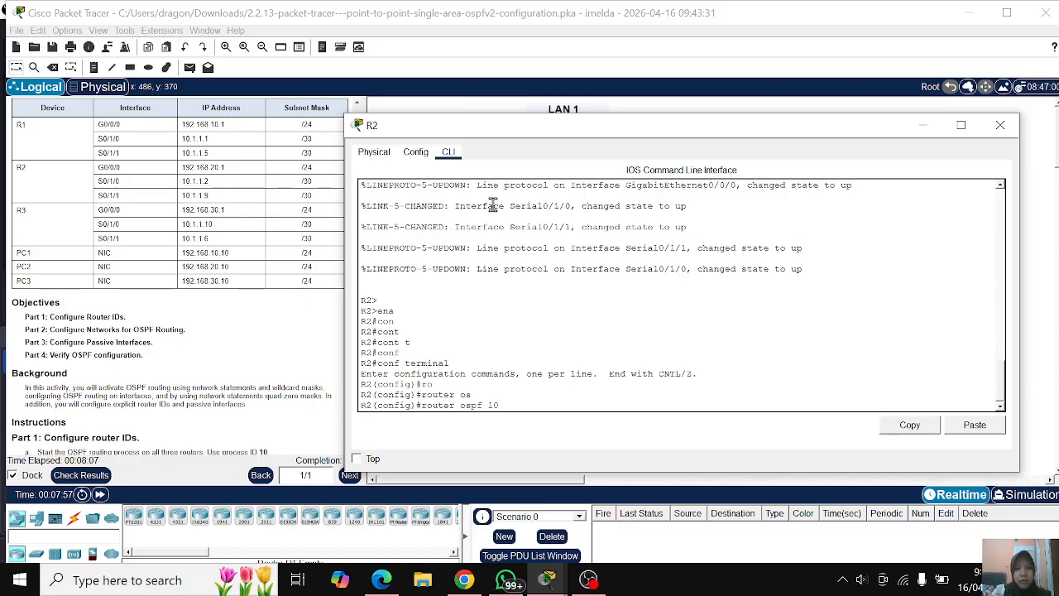
{"action": "key", "text": "Return"}
Step: Set R2's OSPF router ID to 2.2.2.2
{"action": "type", "text": "router)#ro"}
{"action": "key", "text": "Tab"}
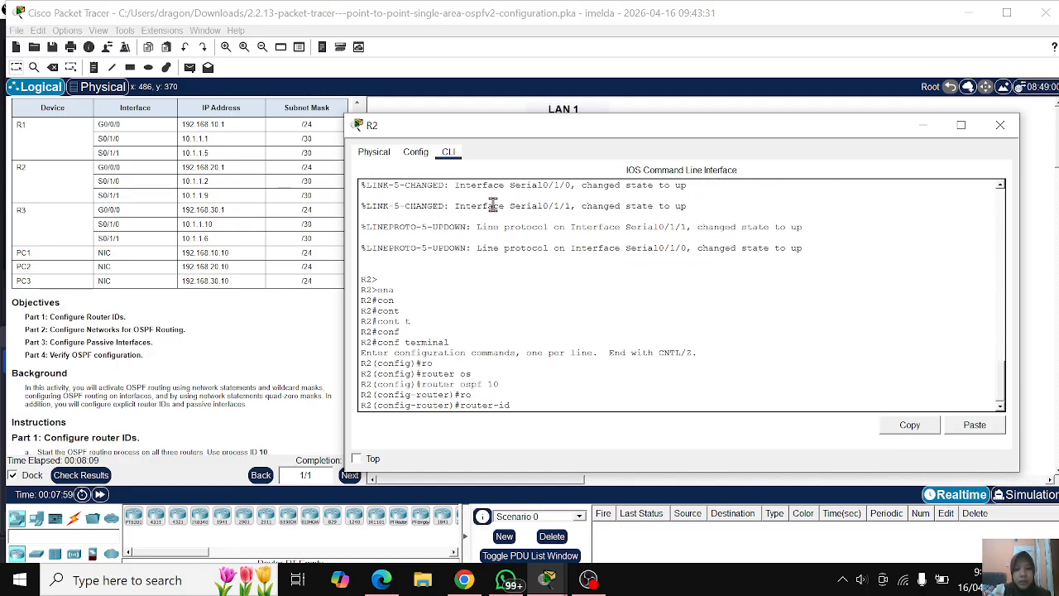
{"action": "type", "text": "2.2.2.2"}
{"action": "key", "text": "Return"}
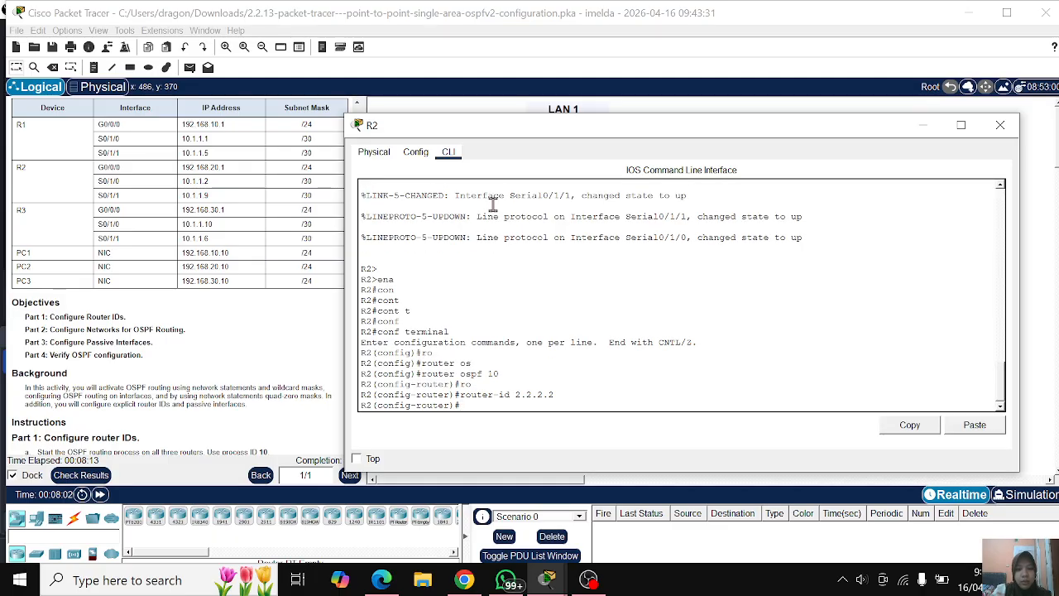
Step: Add R2's LAN interface address 192.168.20.1 with the quad-zero mask 0.0.0.0 to area 0 in its OSPF process
{"action": "type", "text": "net"}
{"action": "key", "text": "Tab"}
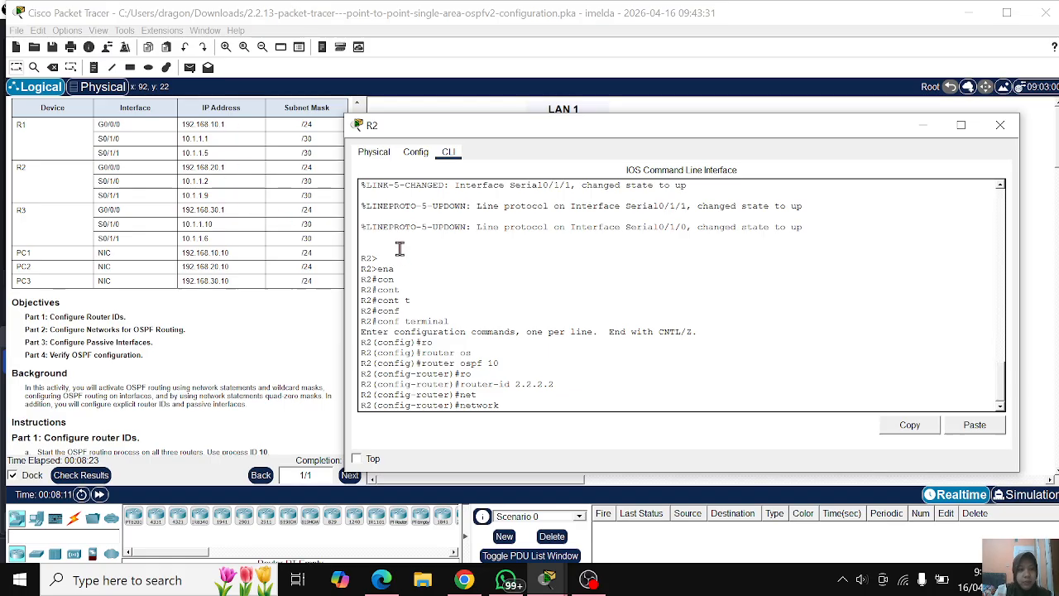
{"action": "type", "text": "92"}
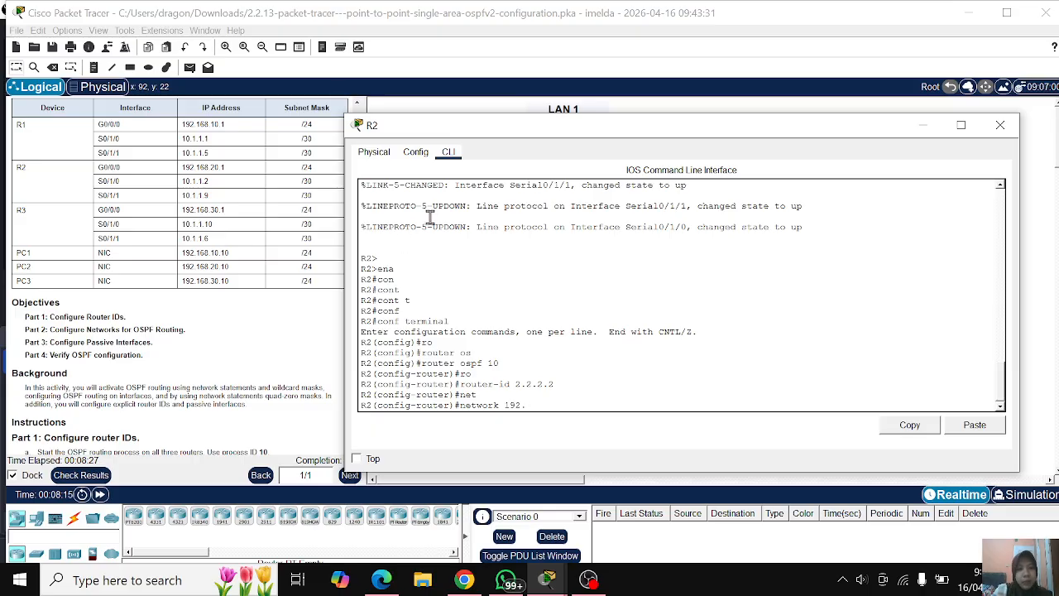
{"action": "type", "text": ".160"}
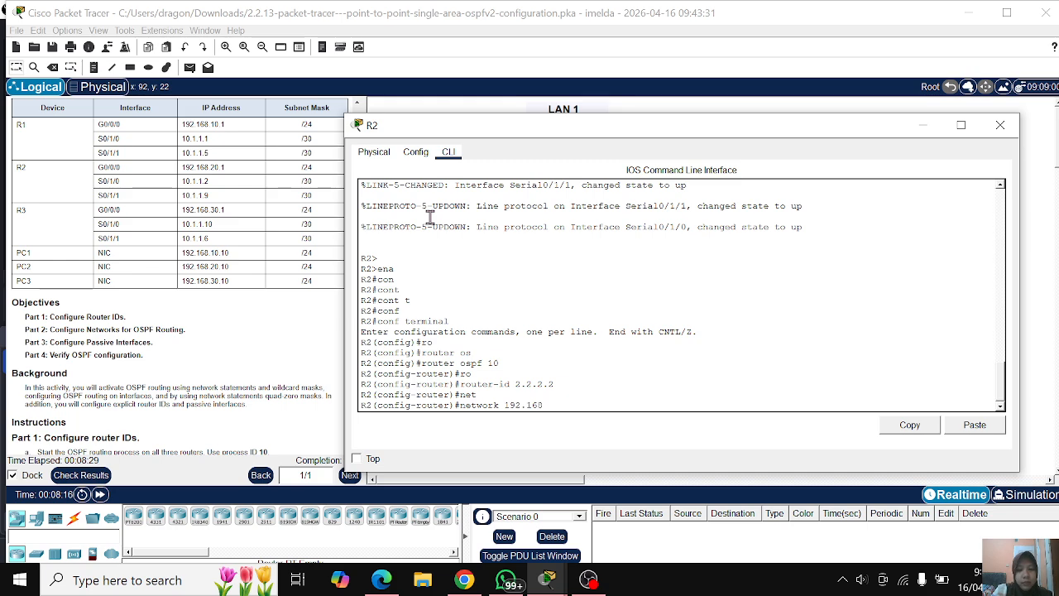
{"action": "type", "text": ".20.1"}
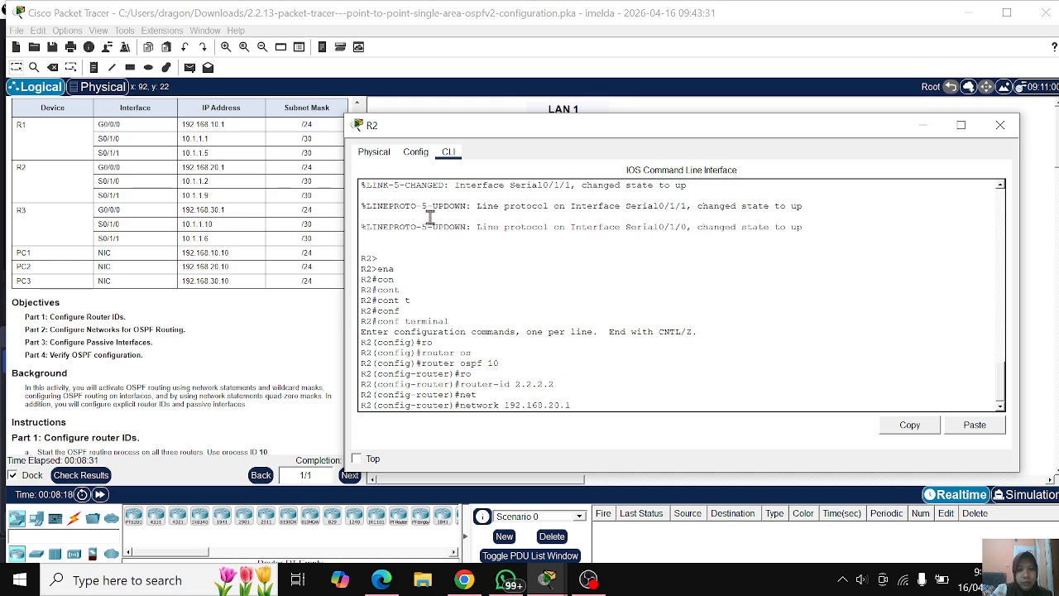
{"action": "type", "text": " 0.0.0."}
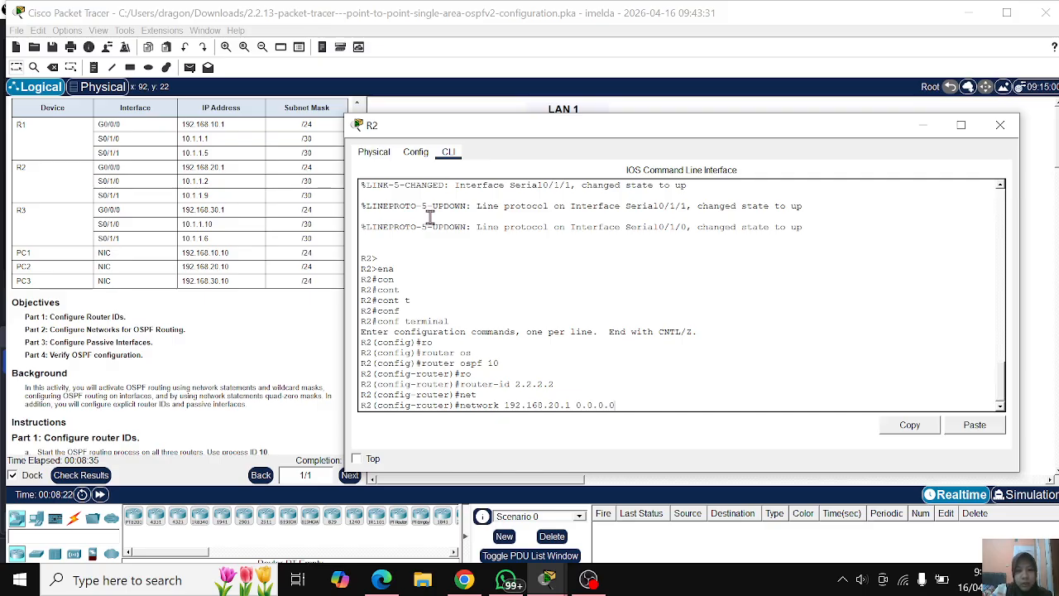
{"action": "type", "text": "0 ar"}
{"action": "key", "text": "Tab"}
{"action": "type", "text": "0"}
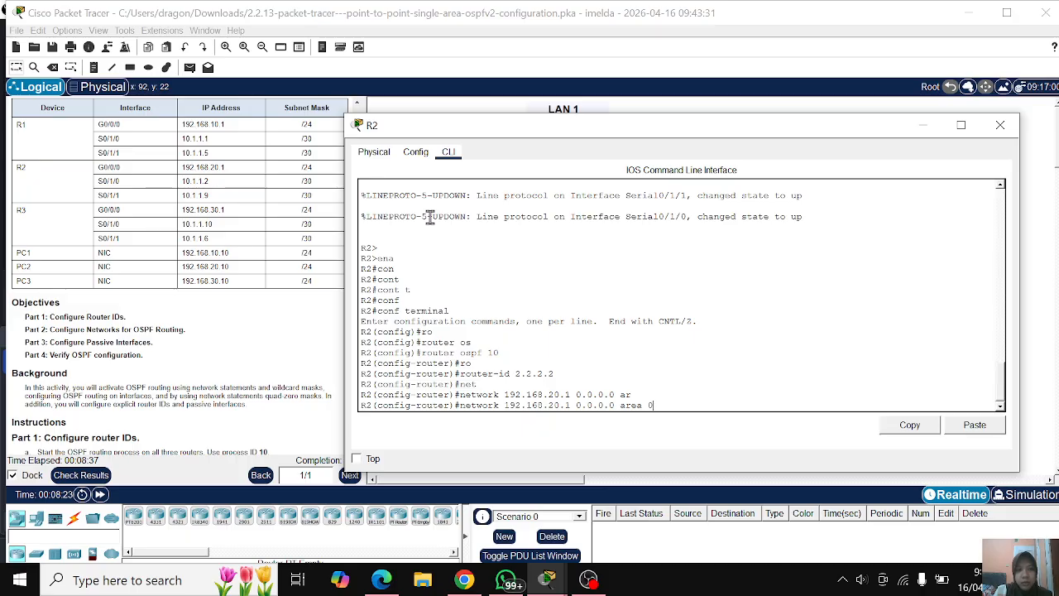
{"action": "key", "text": "Return"}
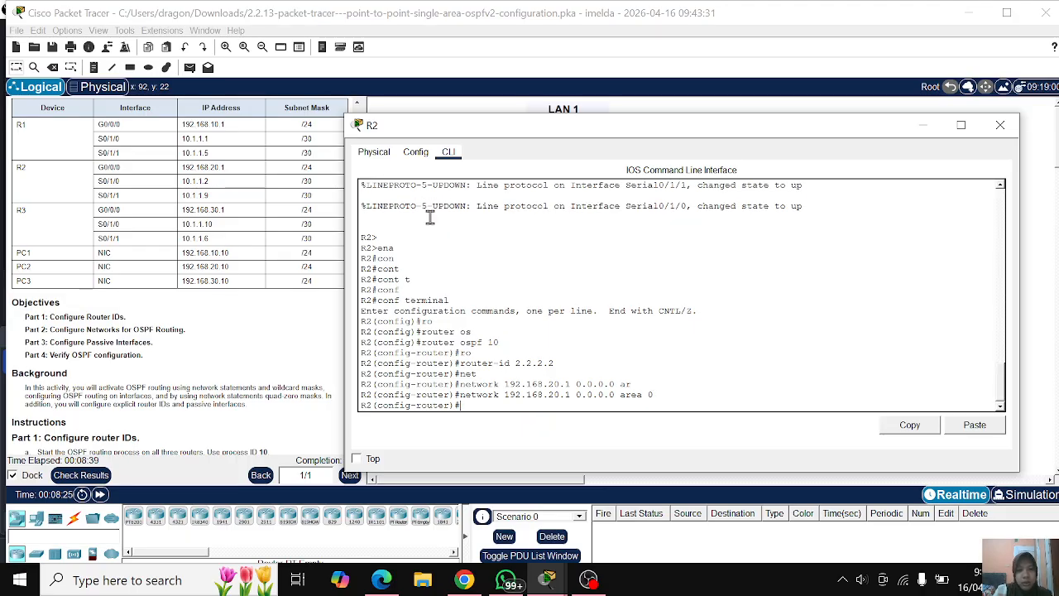
{"action": "left_click_drag", "start_coordinate": [496, 133], "coordinate": [497, 111]}
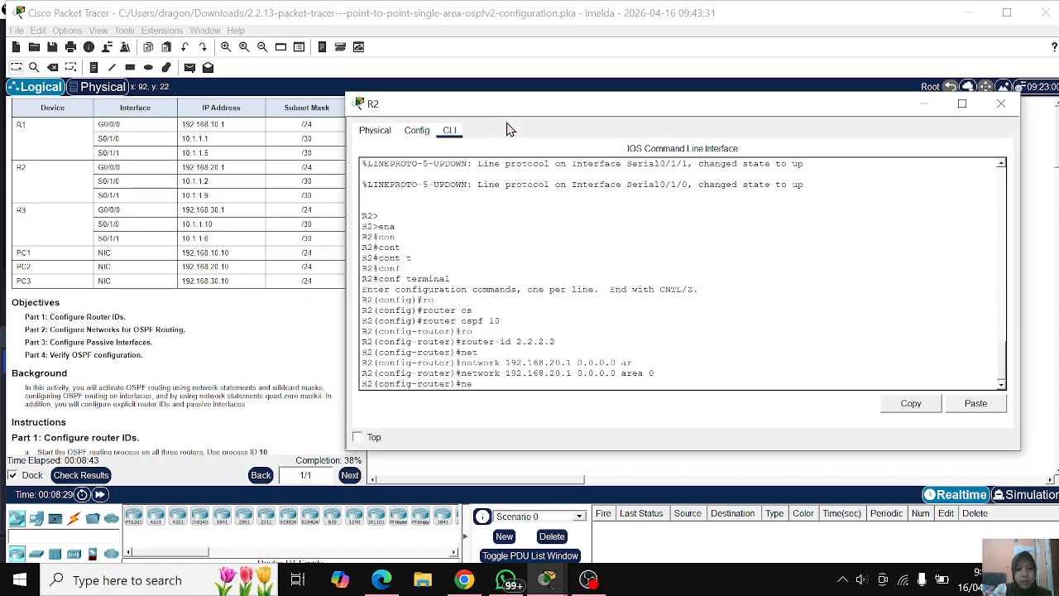
Step: Add R2's serial interface address 10.1.1.2 with the quad-zero mask 0.0.0.0 to area 0 in its OSPF process
{"action": "type", "text": "net"}
{"action": "key", "text": "Tab"}
{"action": "type", "text": "19"}
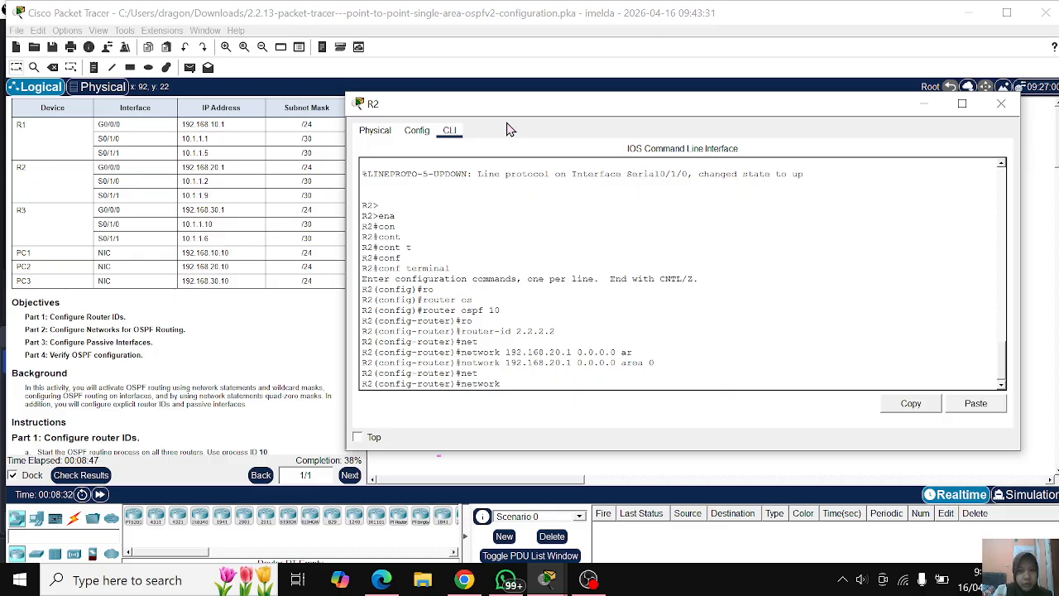
{"action": "type", "text": "10."}
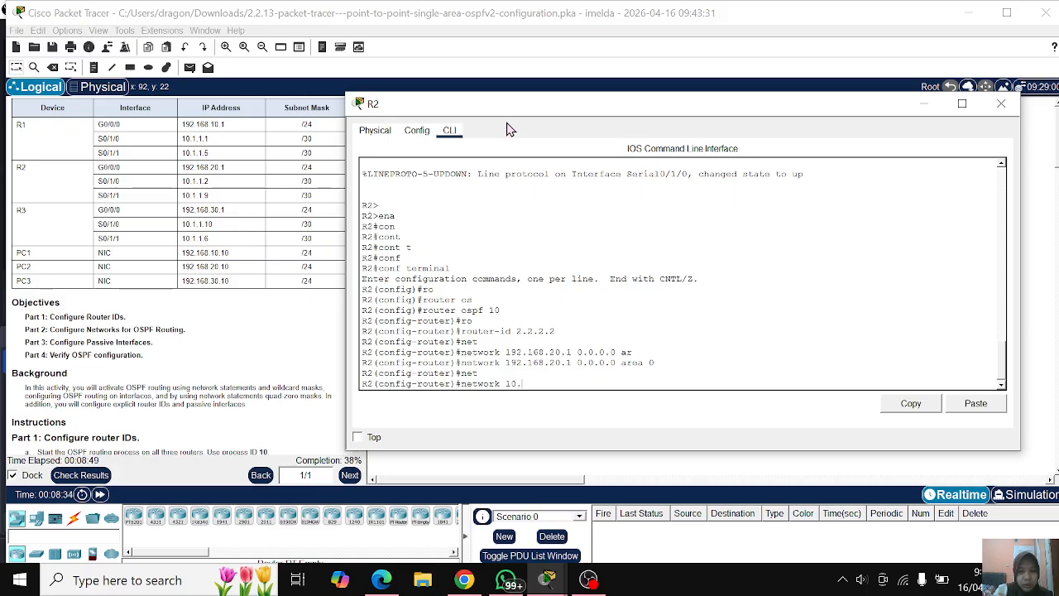
{"action": "type", "text": "1.1.2 0.0.0.0 ar"}
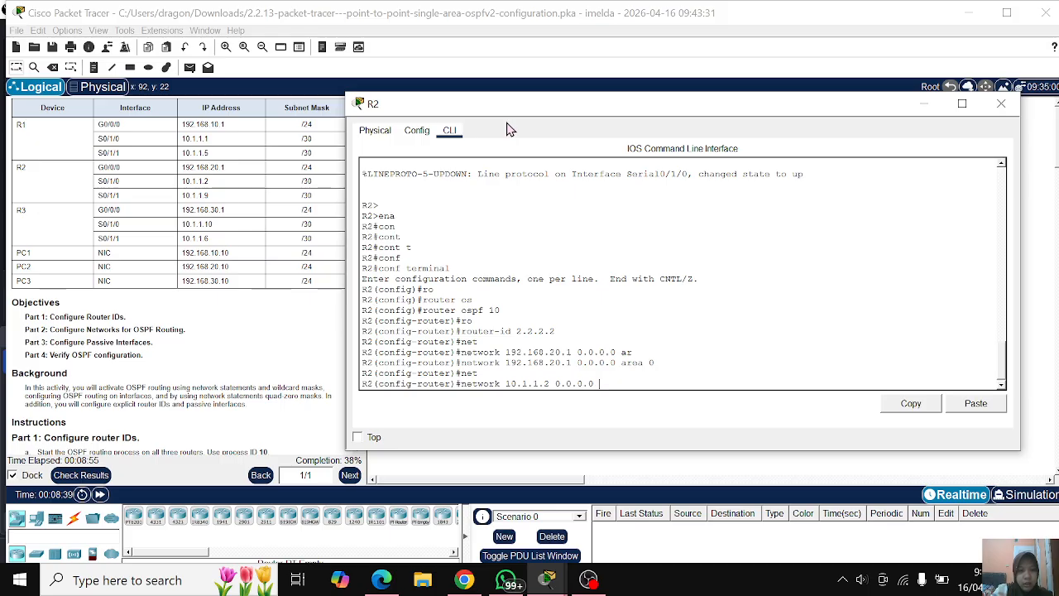
{"action": "key", "text": "Tab"}
{"action": "type", "text": "0"}
{"action": "key", "text": "Return"}
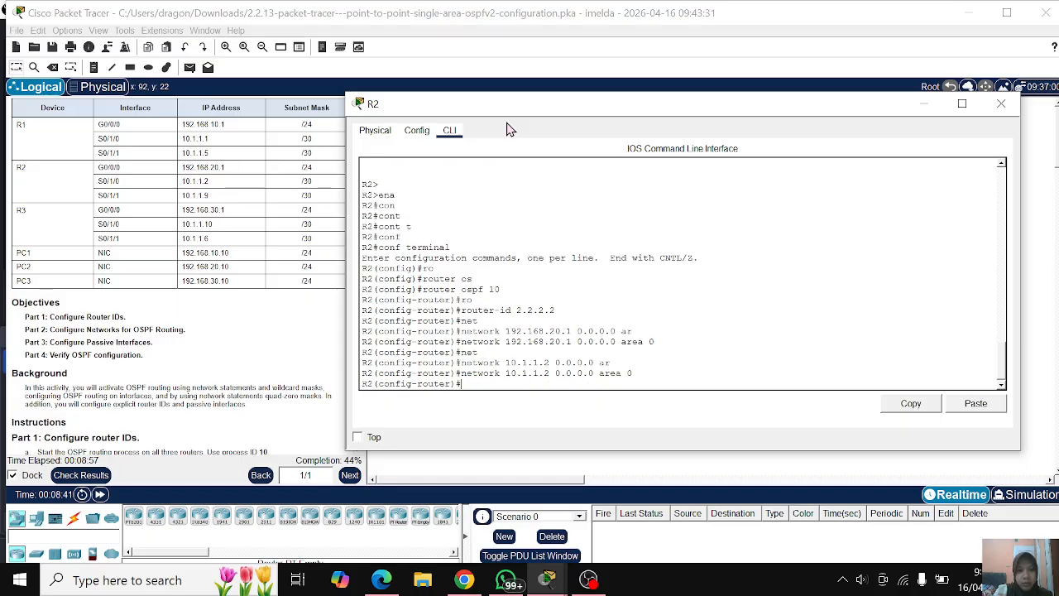
Step: Add R2's serial interface address 10.1.1.9 with the quad-zero mask 0.0.0.0 to area 0 in its OSPF process
{"action": "type", "text": "net"}
{"action": "key", "text": "Tab"}
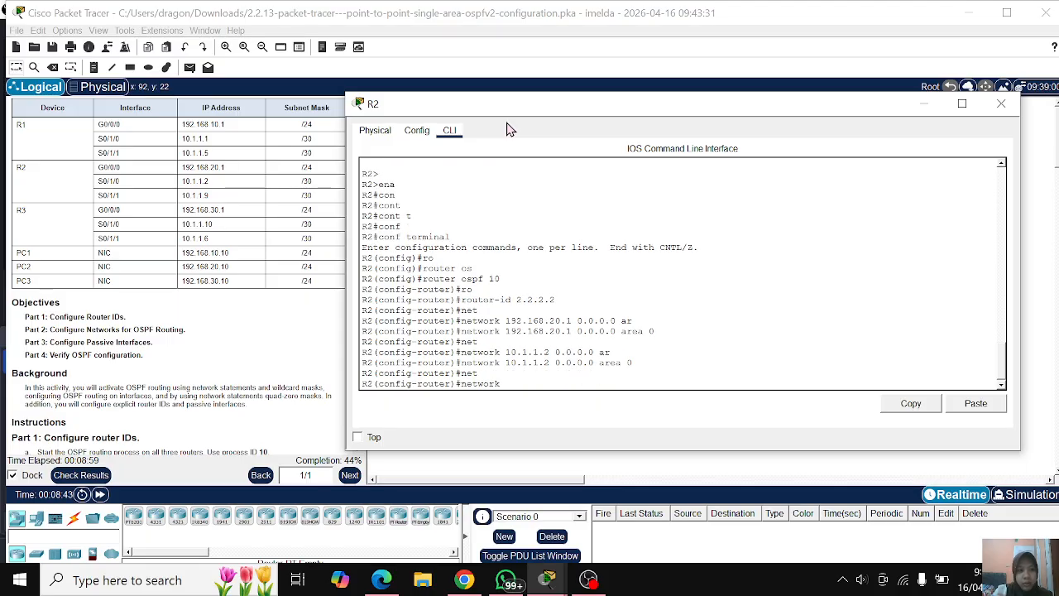
{"action": "type", "text": "10.1.1.9 0.0.0.0"}
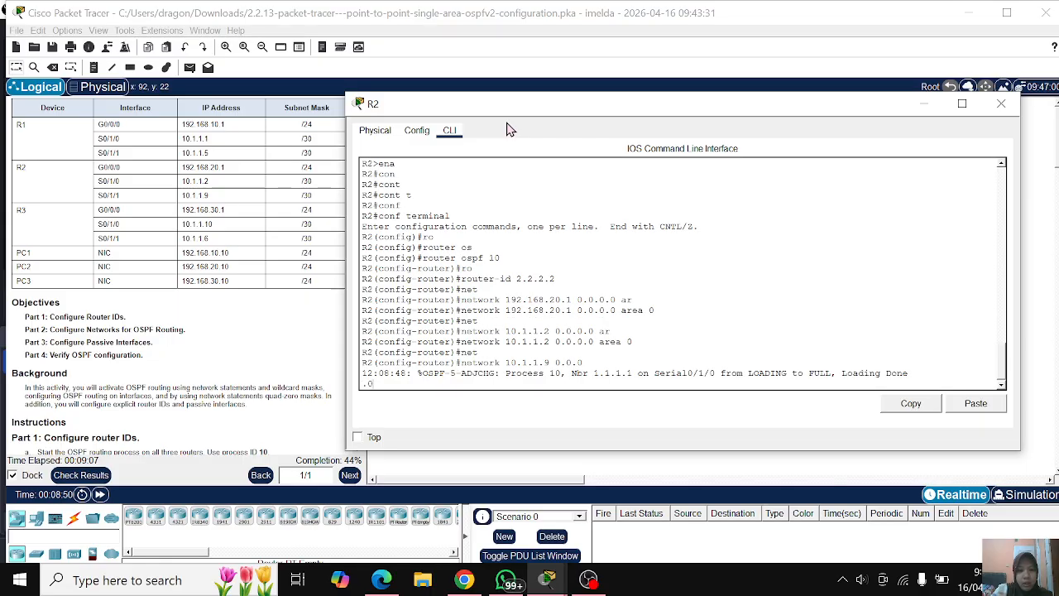
{"action": "type", "text": " ar"}
{"action": "key", "text": "Tab"}
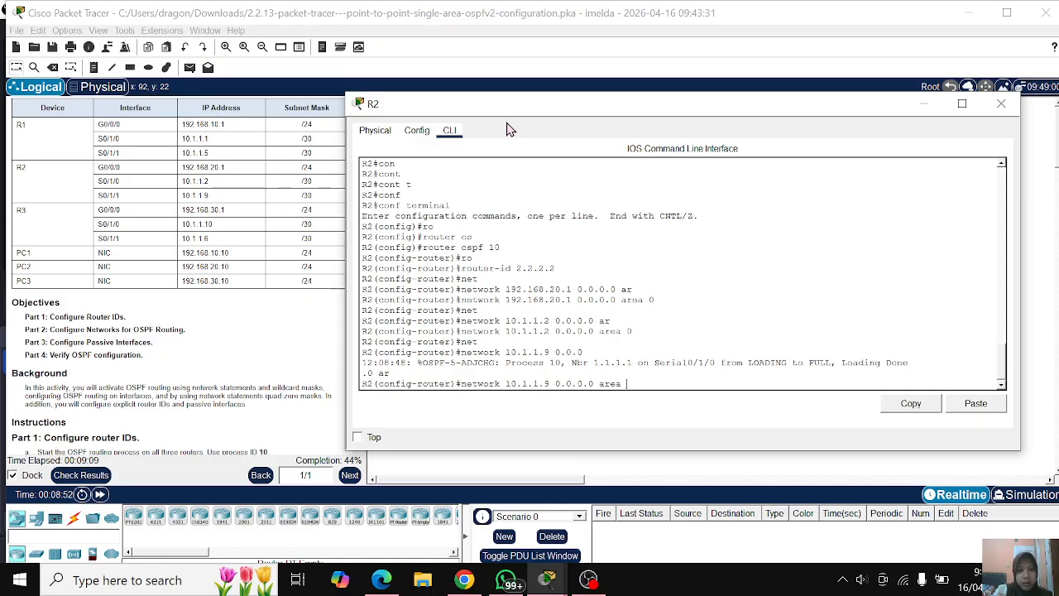
{"action": "type", "text": "0"}
{"action": "key", "text": "Return"}
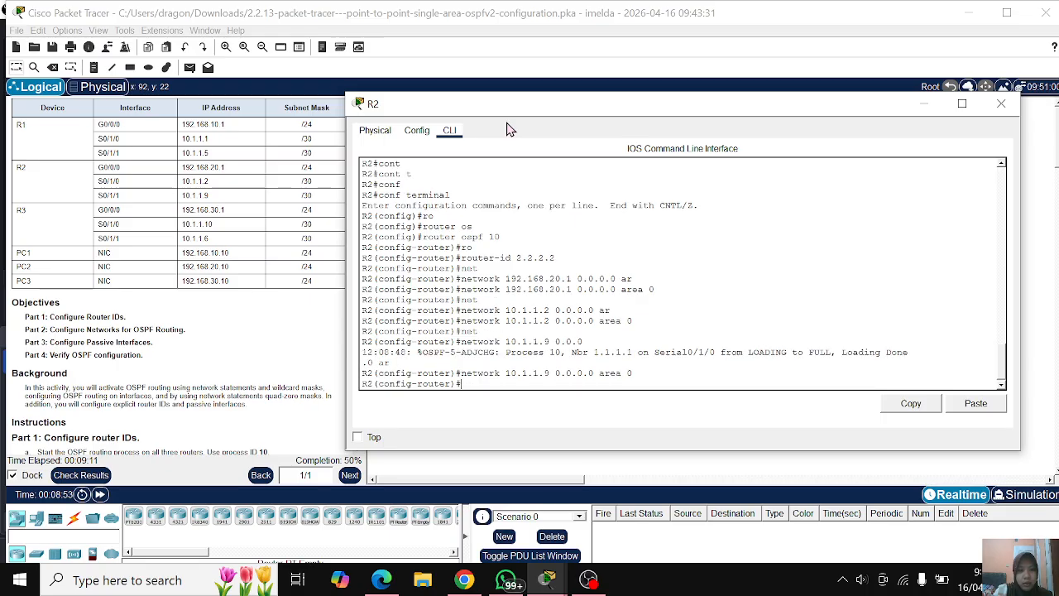
Step: Make R2's LAN interface g0/0/0 passive in OSPF and return to privileged EXEC mode
{"action": "type", "text": "pass"}
{"action": "key", "text": "Tab"}
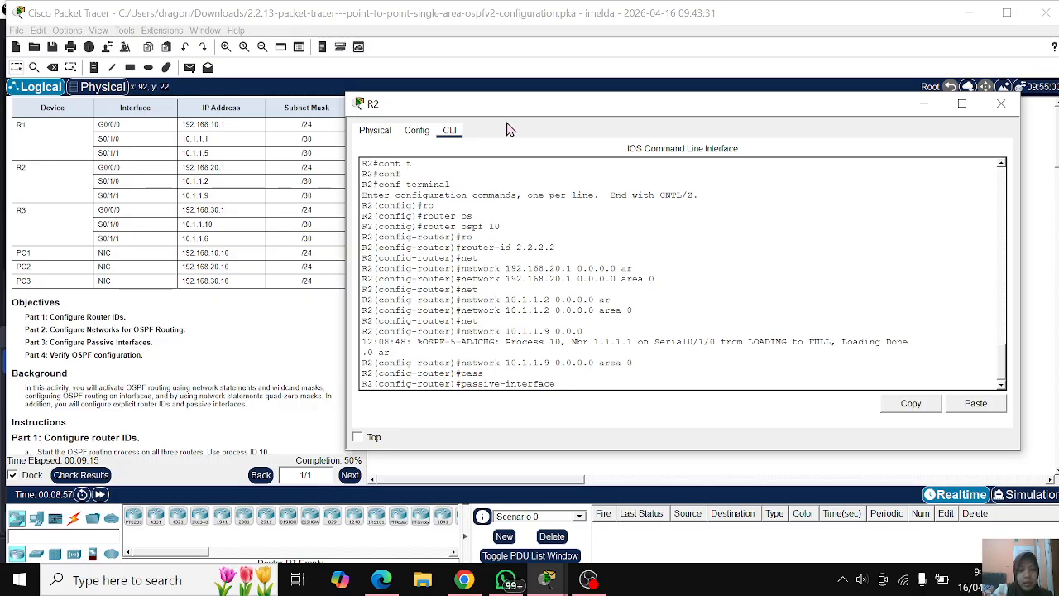
{"action": "type", "text": "g0/0/0"}
{"action": "key", "text": "Return"}
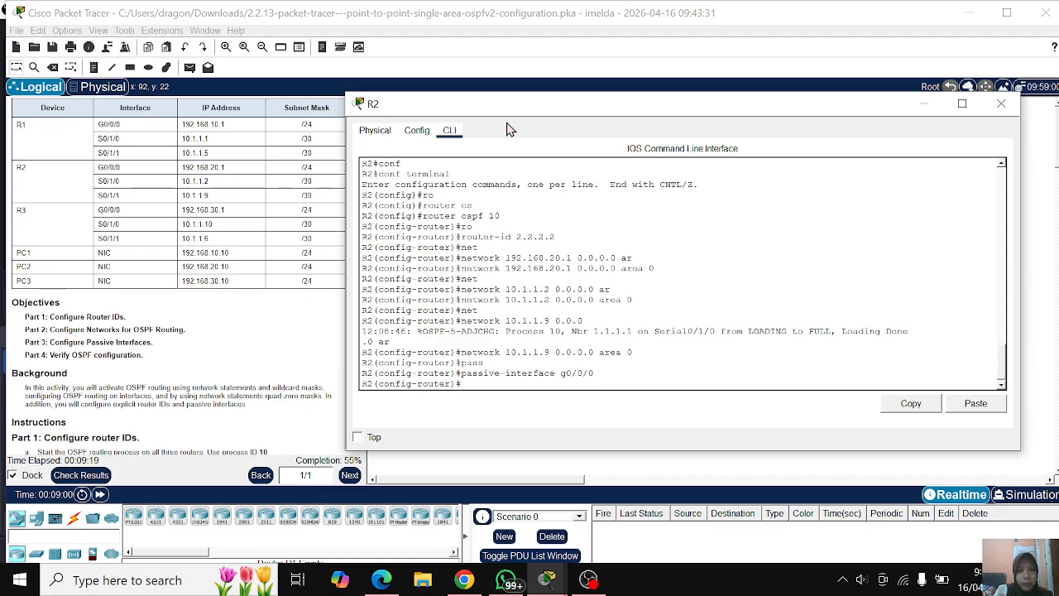
{"action": "type", "text": "end"}
{"action": "key", "text": "Return"}
{"action": "key", "text": "Return"}
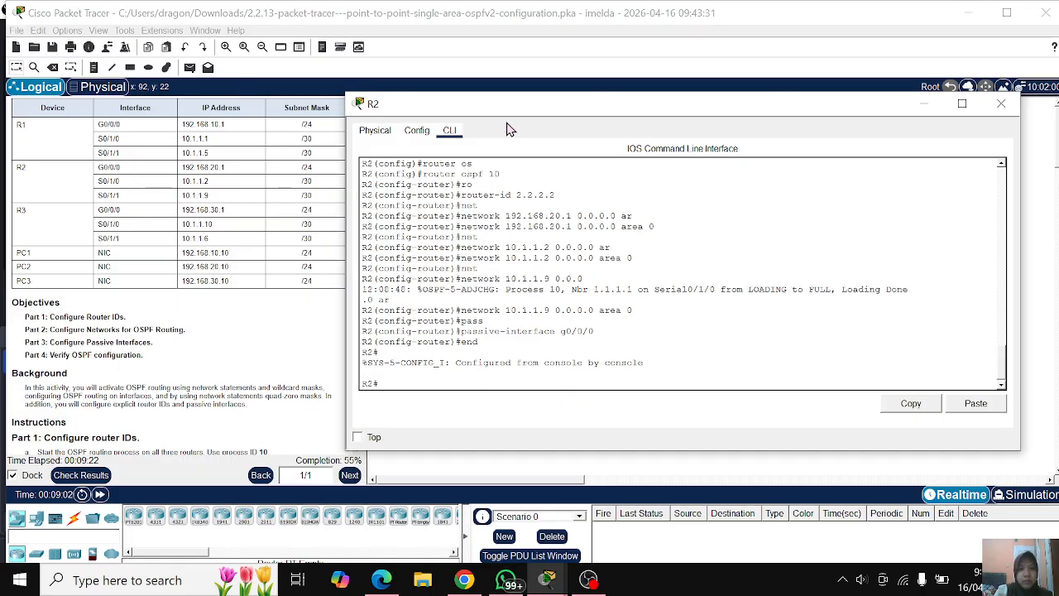
Step: Put R2's window away, open R3's command line and enter global configuration mode
{"action": "left_click", "coordinate": [924, 104]}
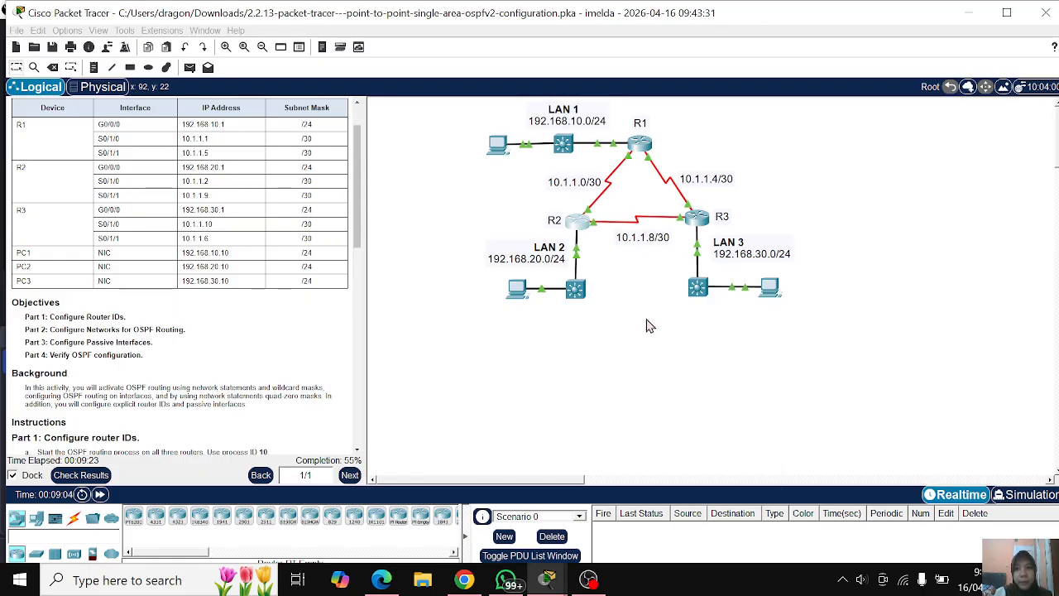
{"action": "left_click", "coordinate": [699, 219]}
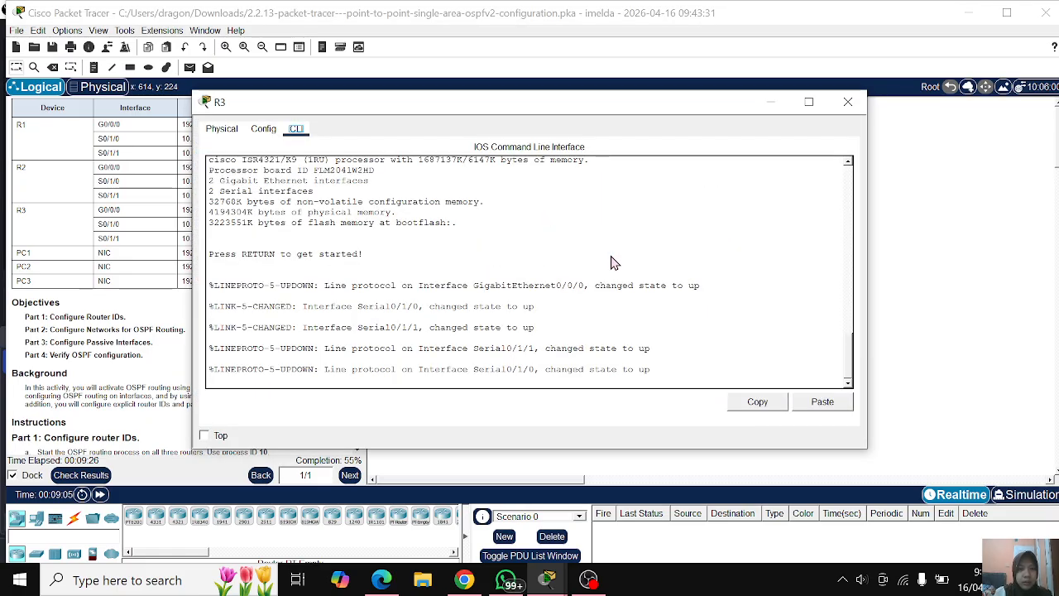
{"action": "key", "text": "Return"}
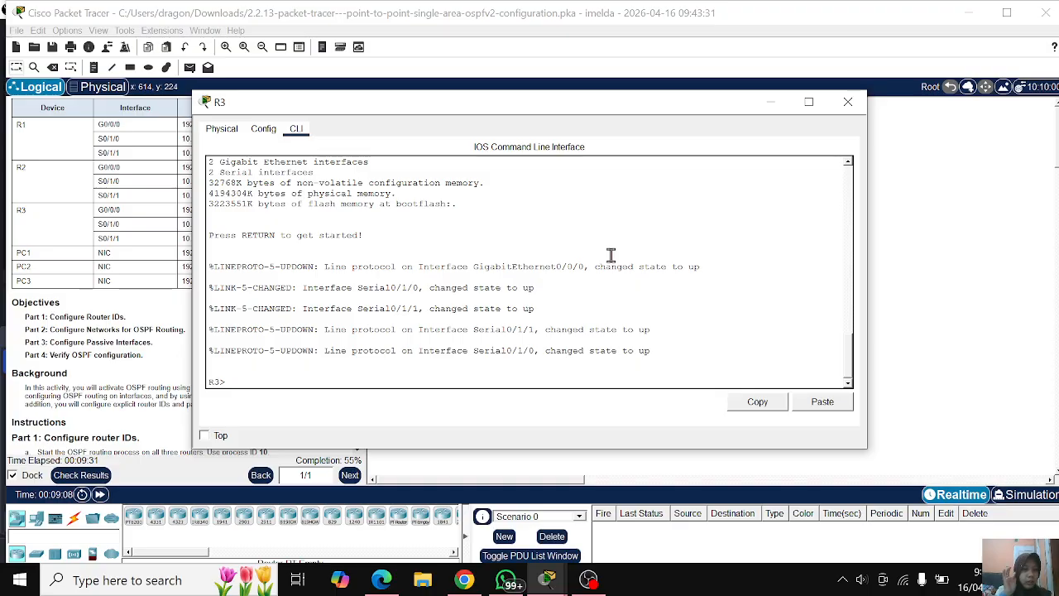
{"action": "type", "text": "con"}
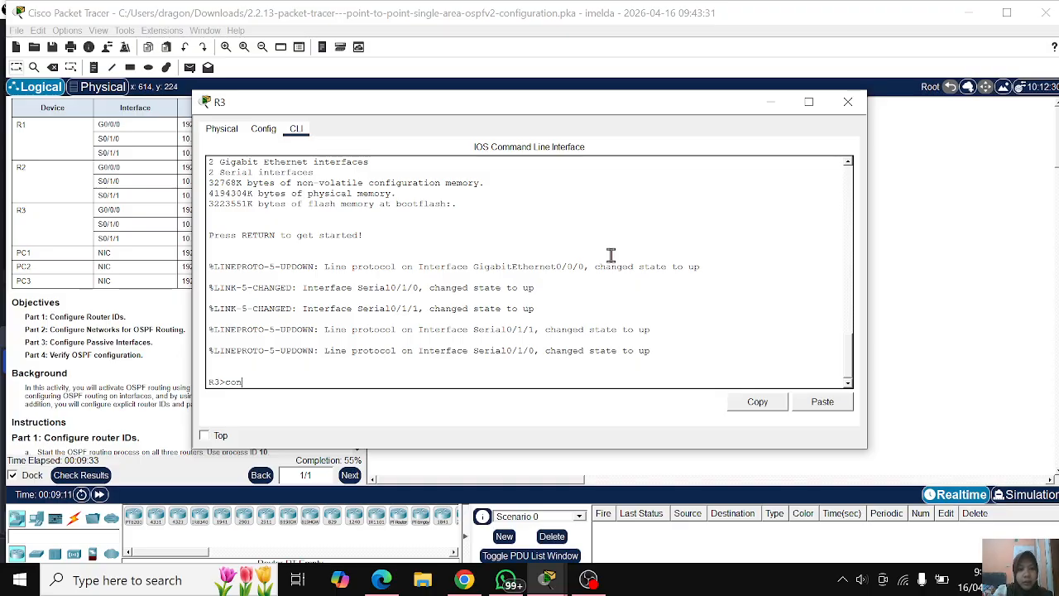
{"action": "key", "text": "BackSpace"}
{"action": "type", "text": "ena"}
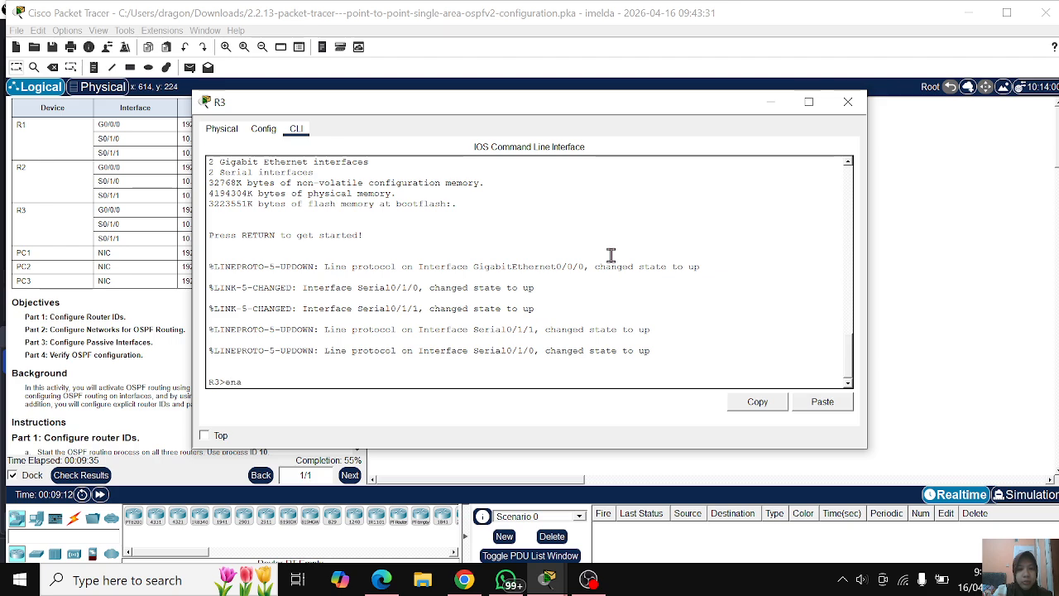
{"action": "key", "text": "Return"}
{"action": "type", "text": "conf t"}
{"action": "key", "text": "Return"}
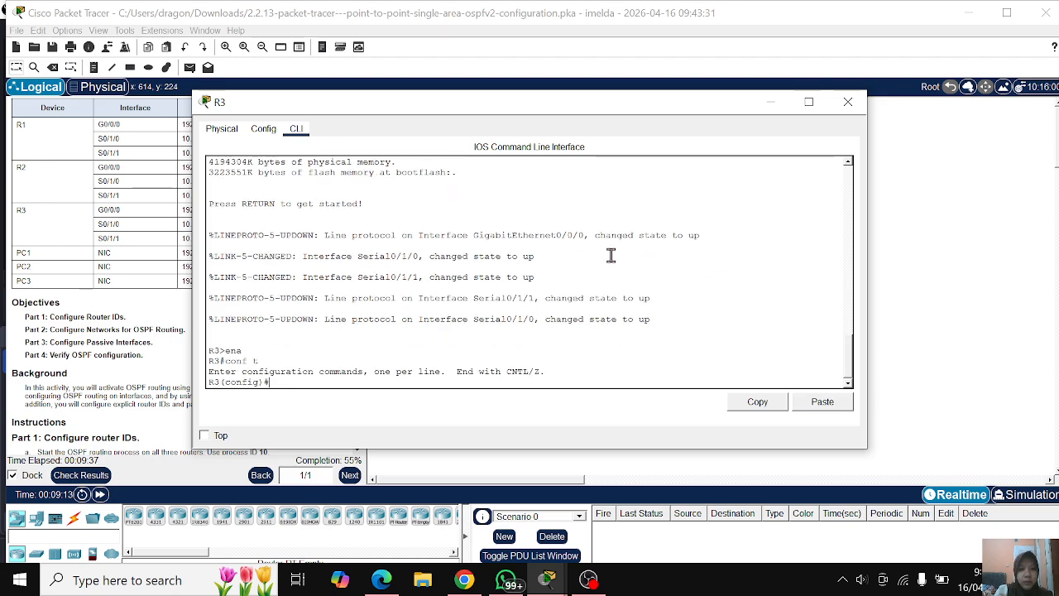
Step: Start the OSPF routing process on R3 with process ID 10
{"action": "type", "text": "rou"}
{"action": "key", "text": "Tab"}
{"action": "type", "text": "o"}
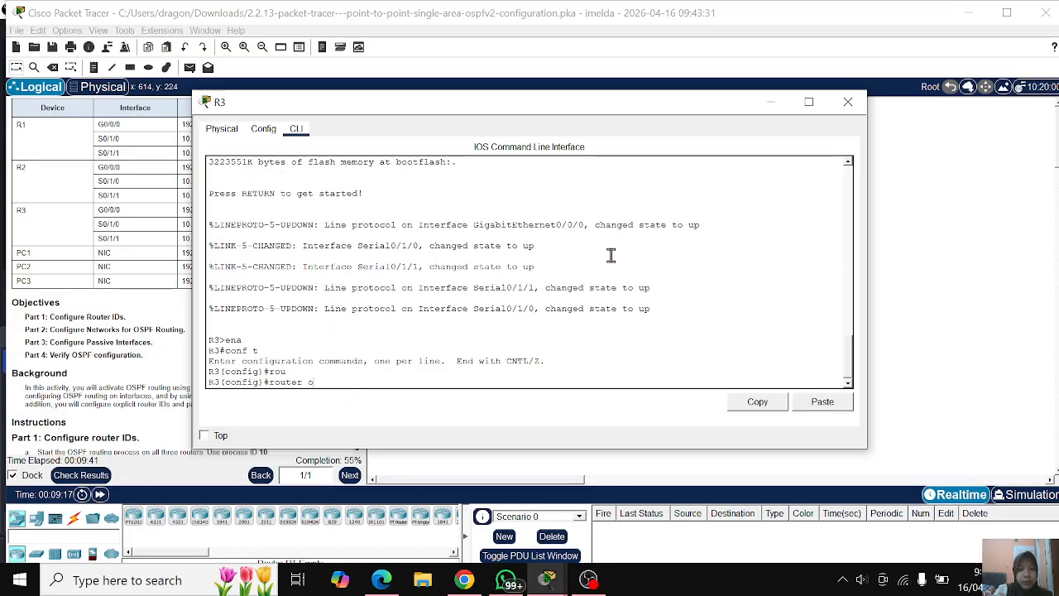
{"action": "key", "text": "Tab"}
{"action": "type", "text": "10"}
{"action": "key", "text": "Return"}
Step: Set R3's OSPF router ID to 3.3.3.3
{"action": "type", "text": "router)#ro"}
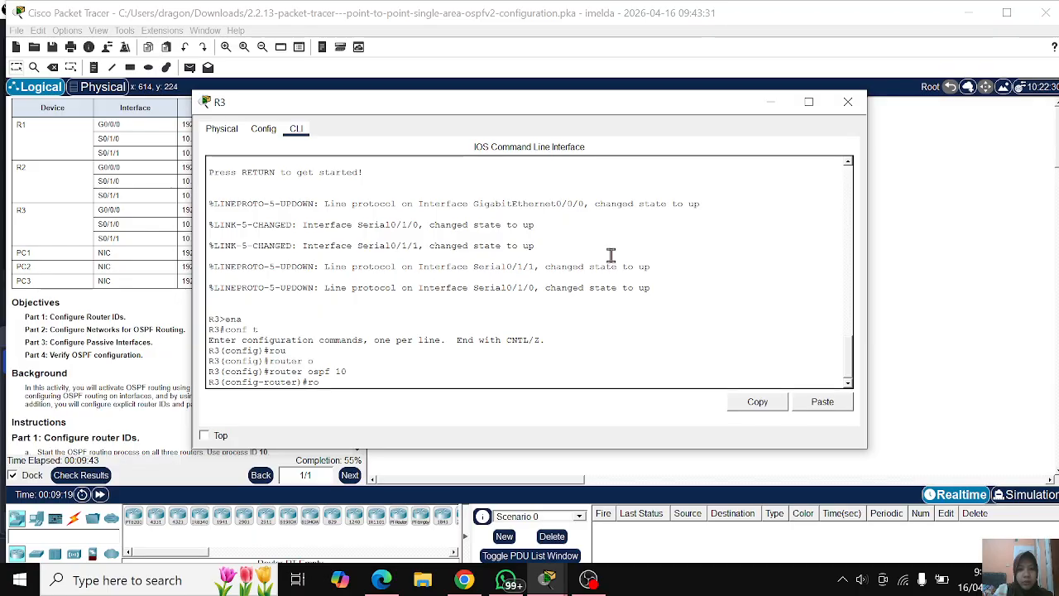
{"action": "key", "text": "Tab"}
{"action": "type", "text": "3"}
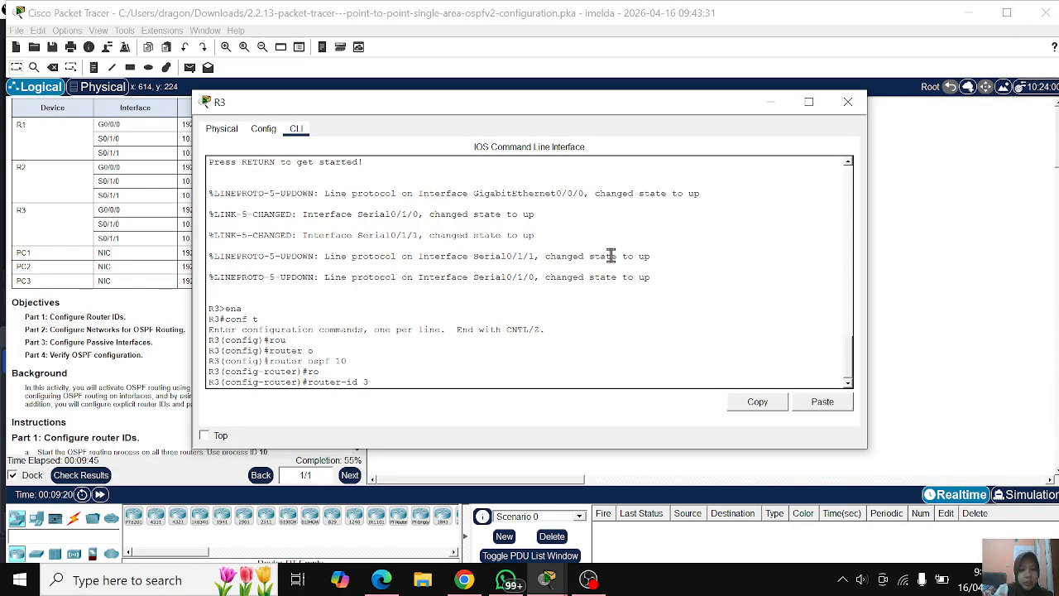
{"action": "key", "text": "Return"}
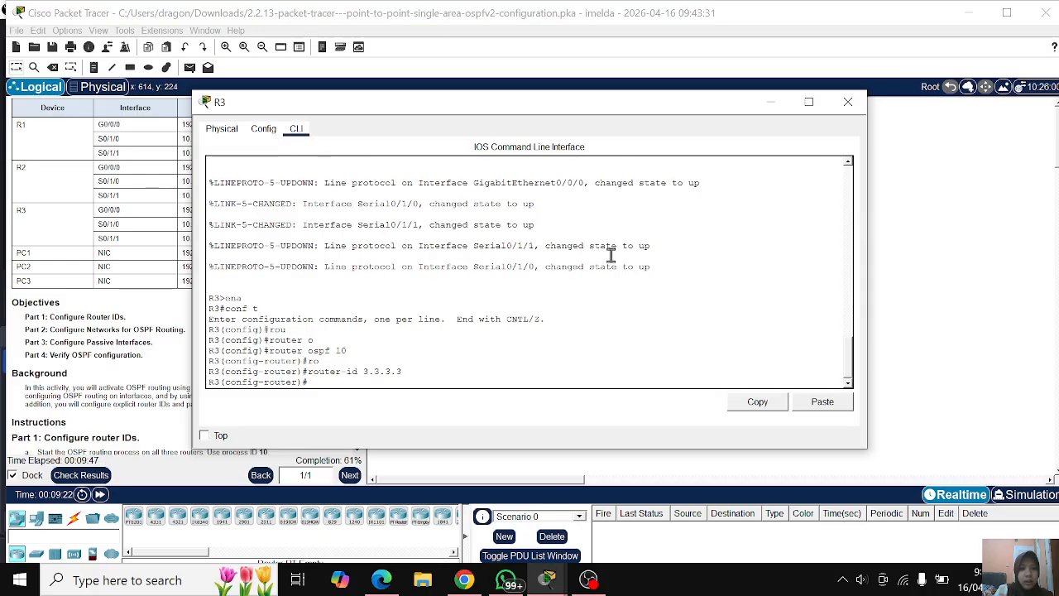
Step: Enable OSPF process 10 in area 0 directly on R3's LAN interface g0/0/0
{"action": "type", "text": "int"}
{"action": "key", "text": "Tab"}
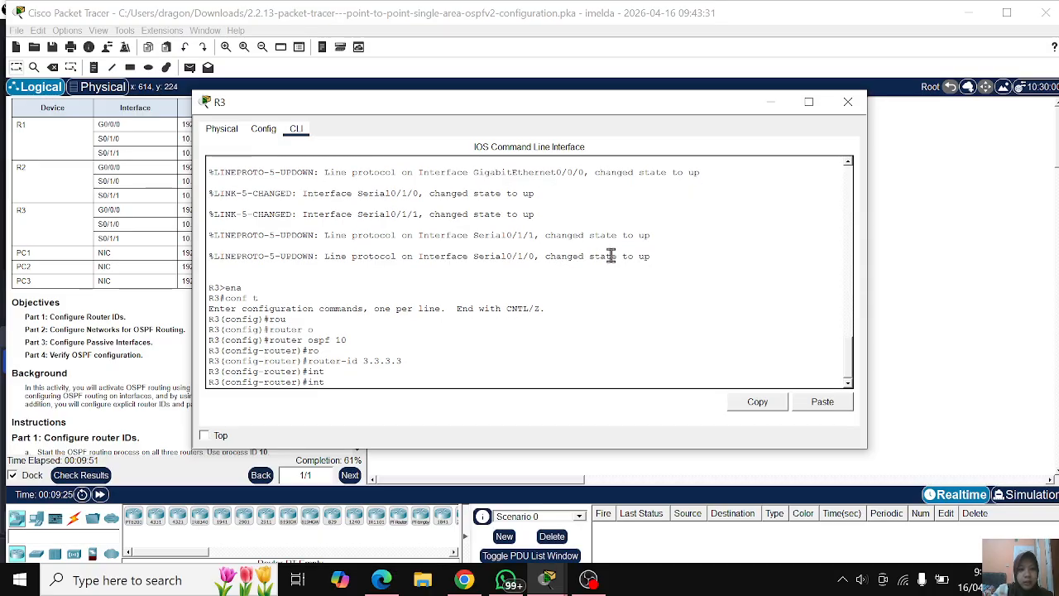
{"action": "type", "text": "er"}
{"action": "key", "text": "Tab"}
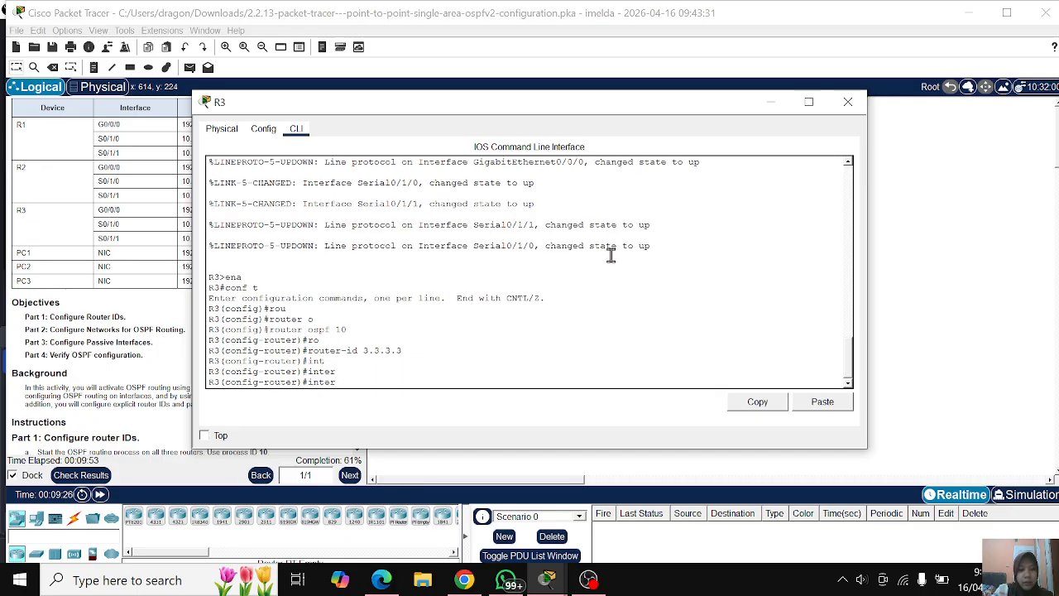
{"action": "type", "text": "face g"}
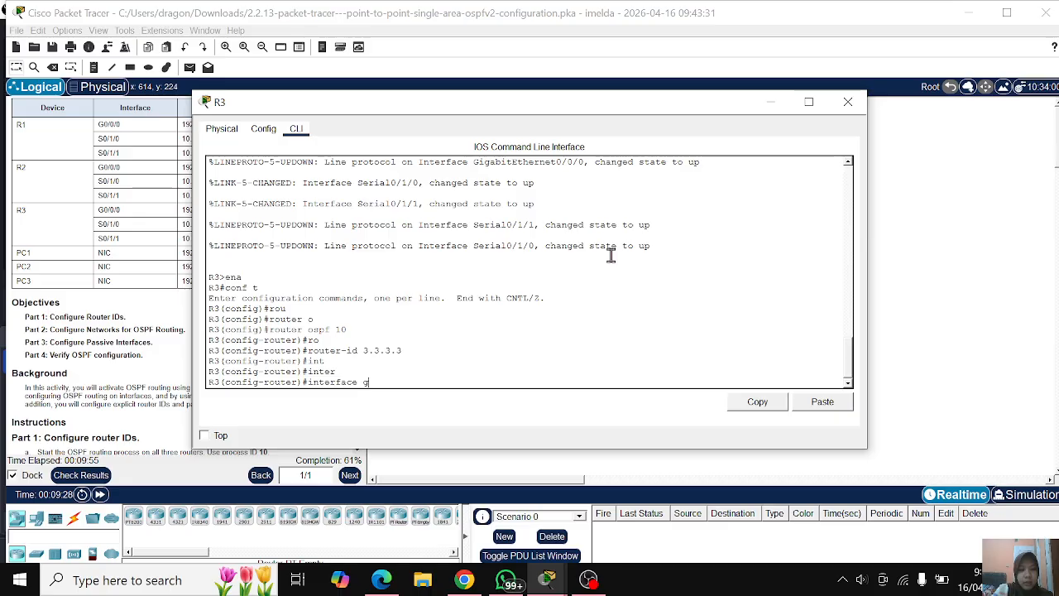
{"action": "type", "text": "0/0/0"}
{"action": "key", "text": "Return"}
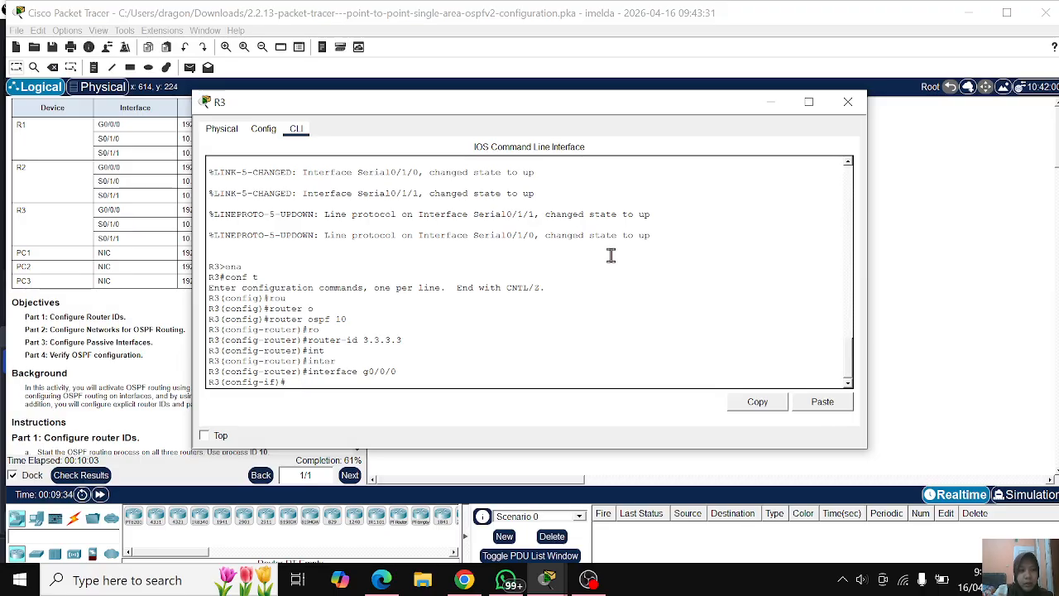
{"action": "type", "text": "p"}
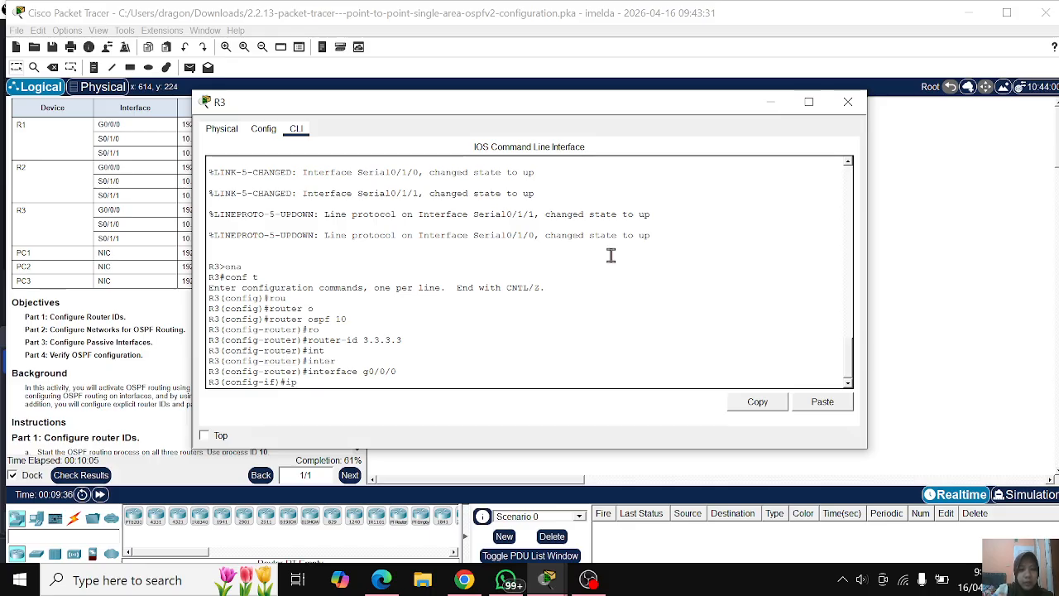
{"action": "type", "text": " os"}
{"action": "key", "text": "Tab"}
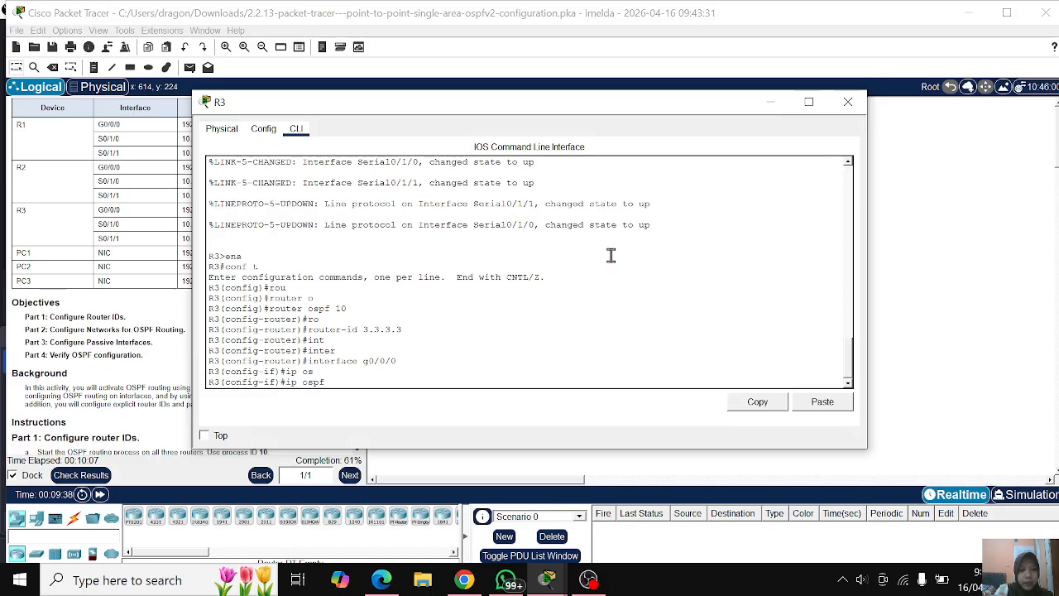
{"action": "type", "text": "1"}
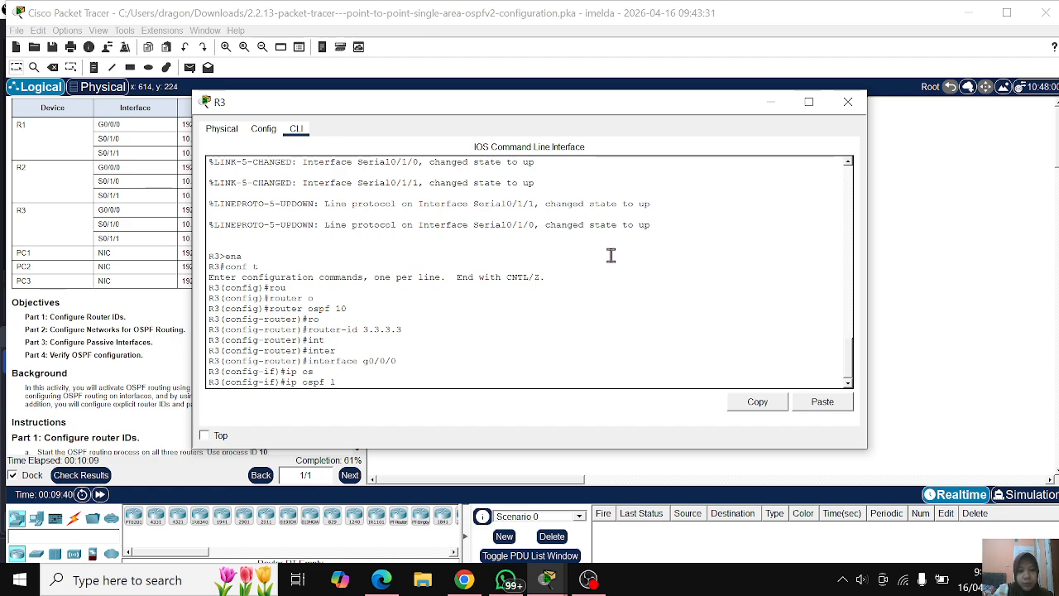
{"action": "type", "text": "0 ar"}
{"action": "key", "text": "Tab"}
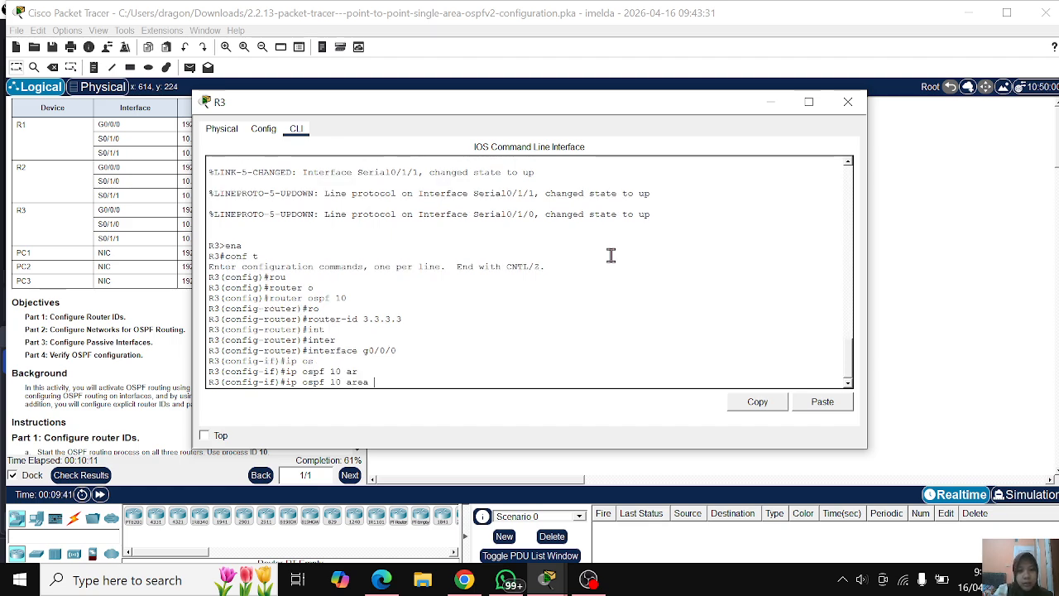
{"action": "type", "text": "0"}
{"action": "key", "text": "Return"}
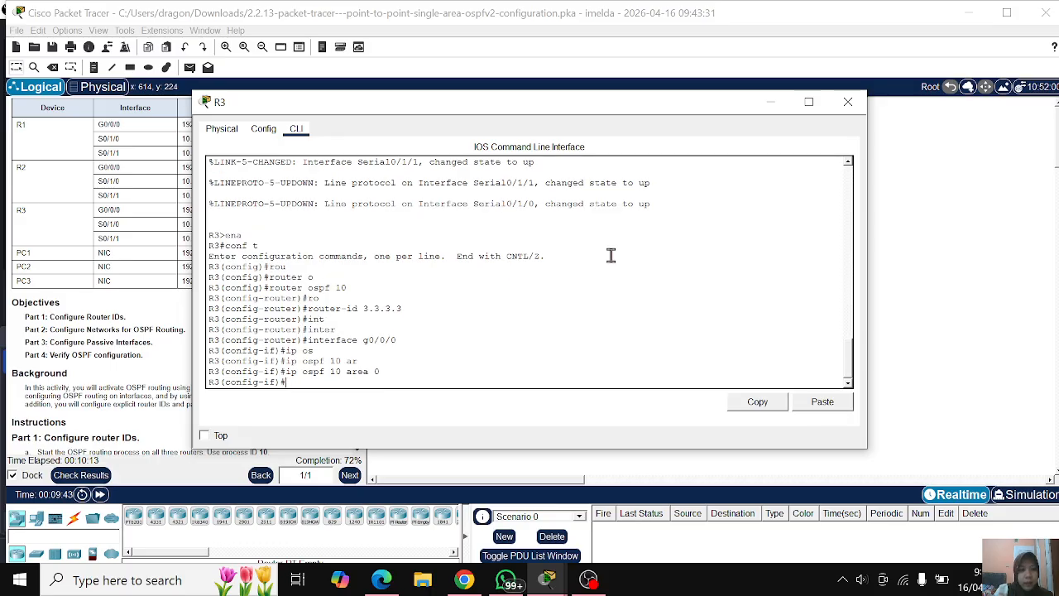
Step: Enable OSPF process 10 in area 0 directly on R3's serial interface s0/1/1
{"action": "type", "text": "int s"}
{"action": "key", "text": "Tab"}
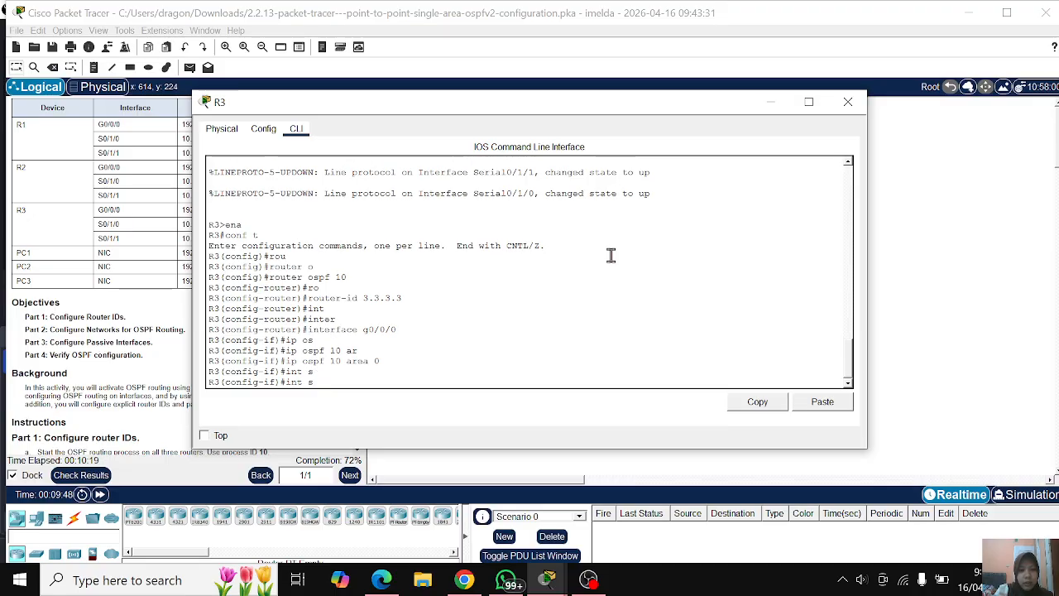
{"action": "type", "text": "0/1/1"}
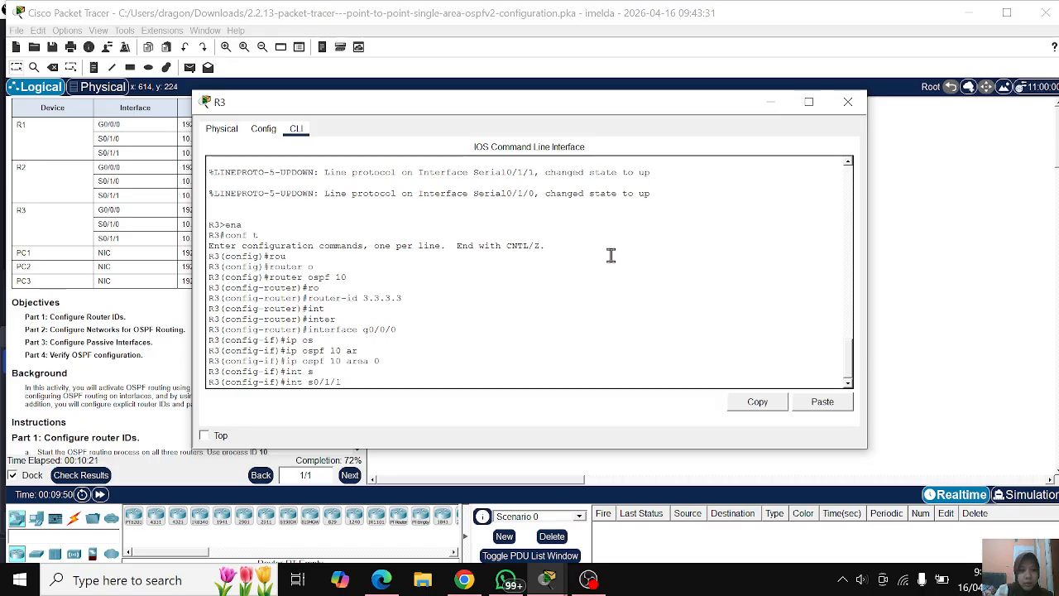
{"action": "key", "text": "Return"}
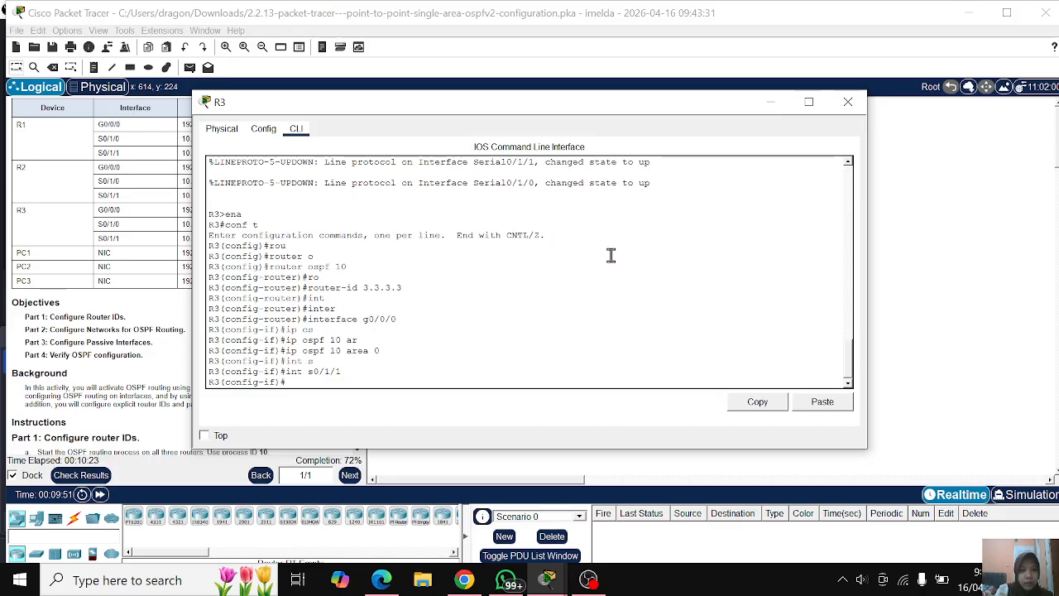
{"action": "type", "text": "ip"}
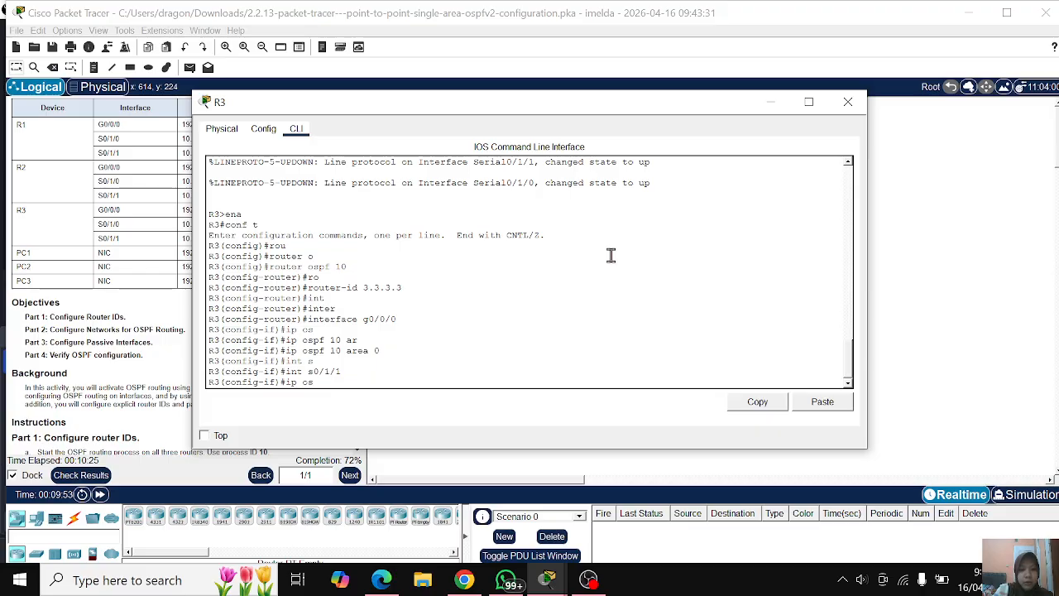
{"action": "type", "text": " os"}
{"action": "key", "text": "Tab"}
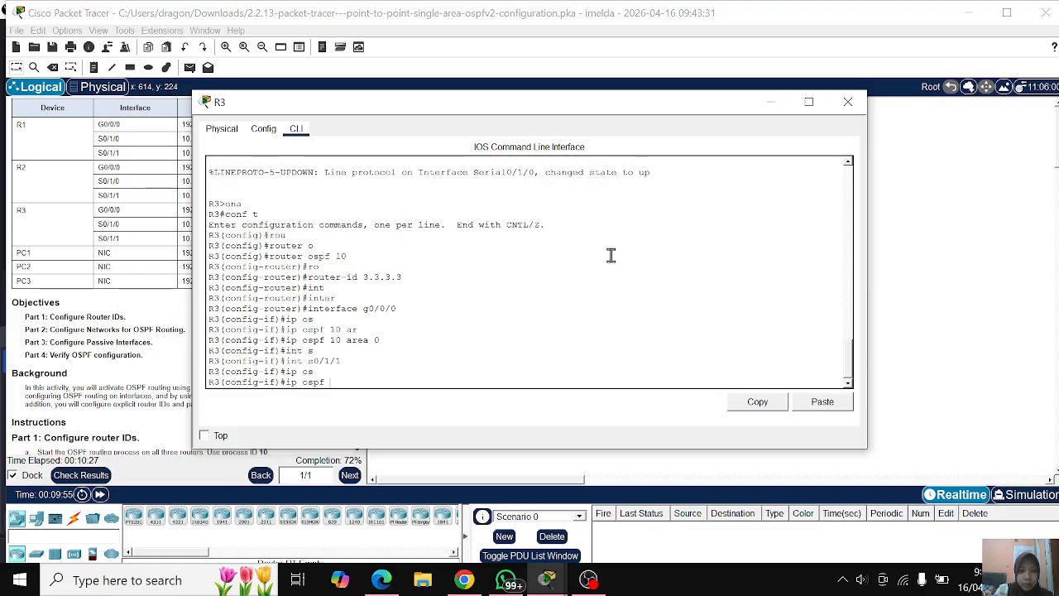
{"action": "type", "text": "10 ar"}
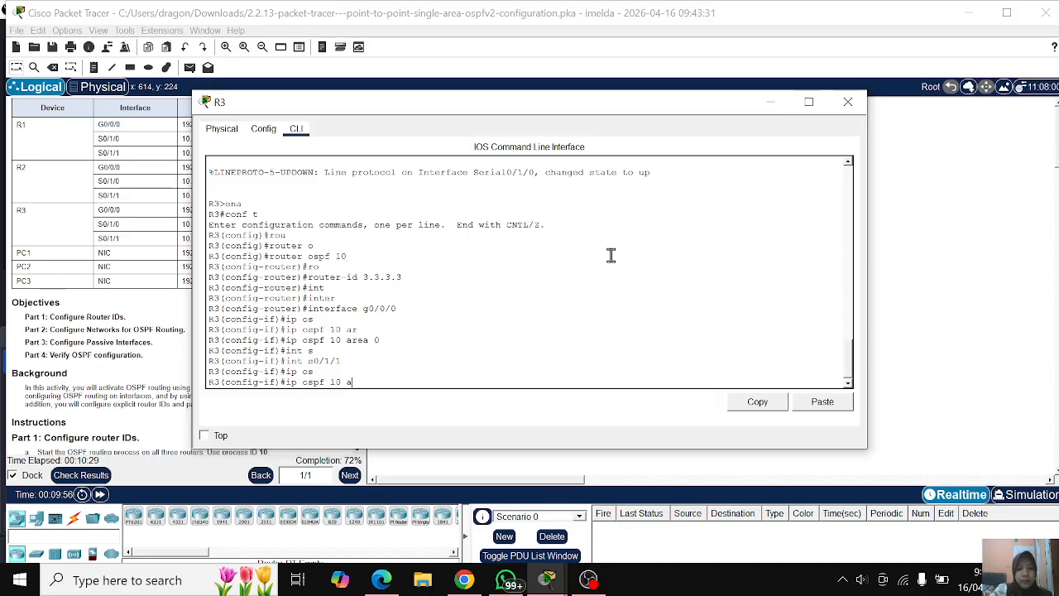
{"action": "key", "text": "Tab"}
{"action": "type", "text": "0"}
{"action": "key", "text": "Return"}
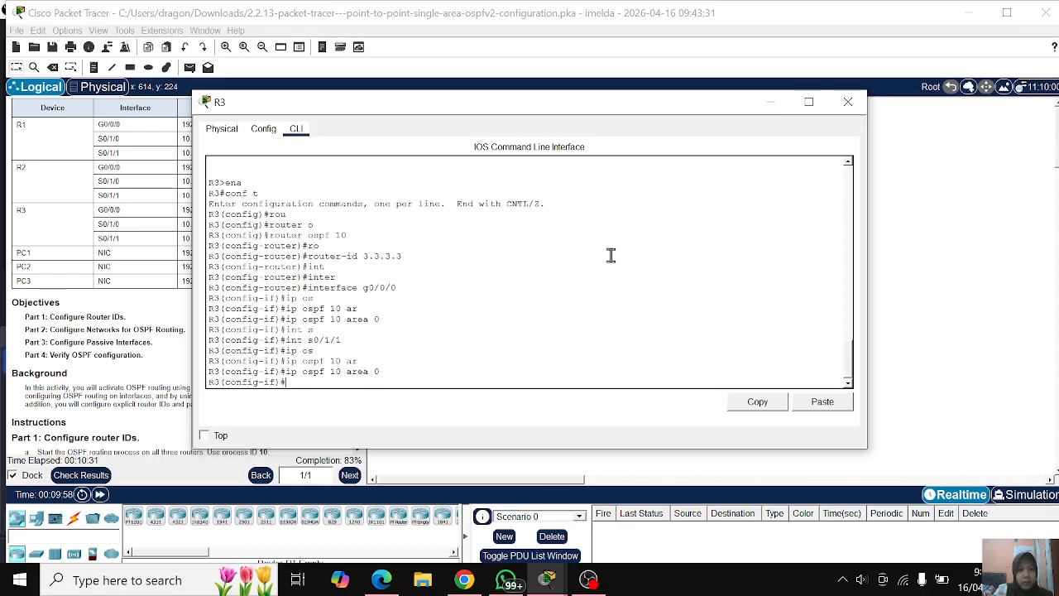
Step: Return to router configuration mode for OSPF process 10 on R3
{"action": "type", "text": "rou"}
{"action": "key", "text": "Tab"}
{"action": "type", "text": "te"}
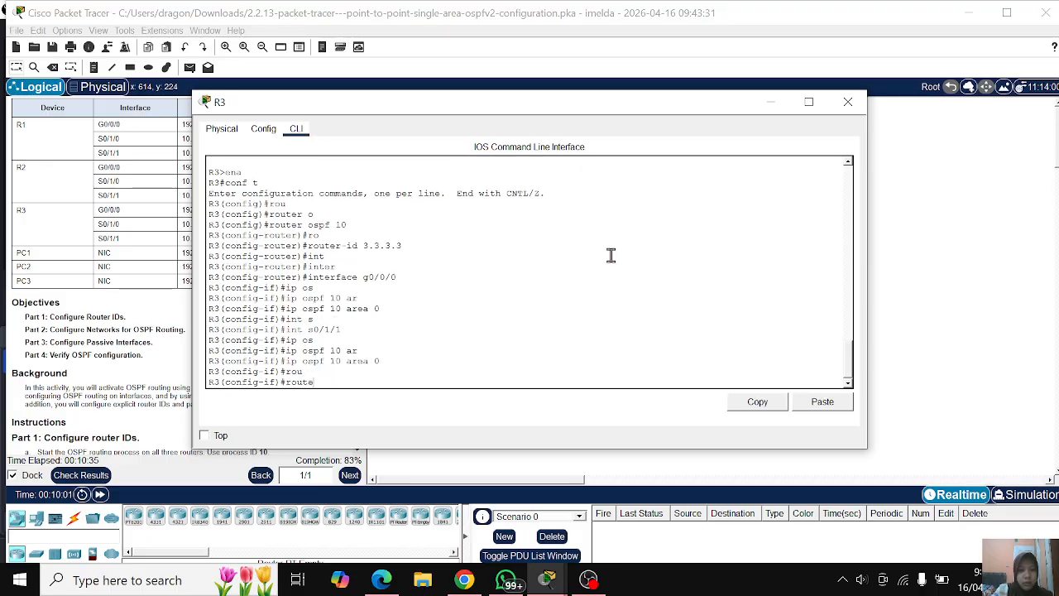
{"action": "key", "text": "Tab"}
{"action": "type", "text": "r "}
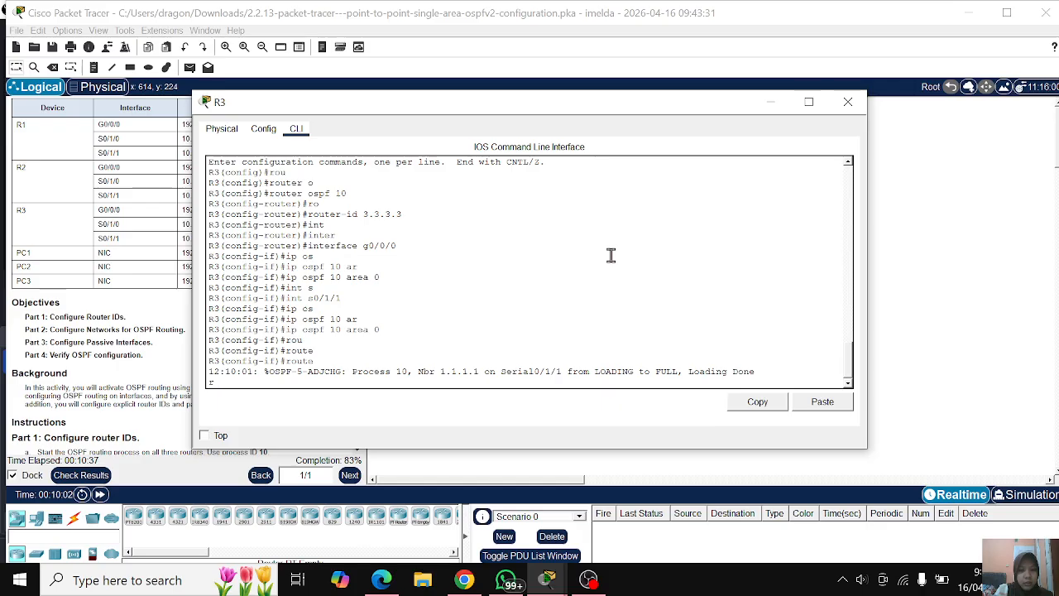
{"action": "type", "text": "os"}
{"action": "key", "text": "Tab"}
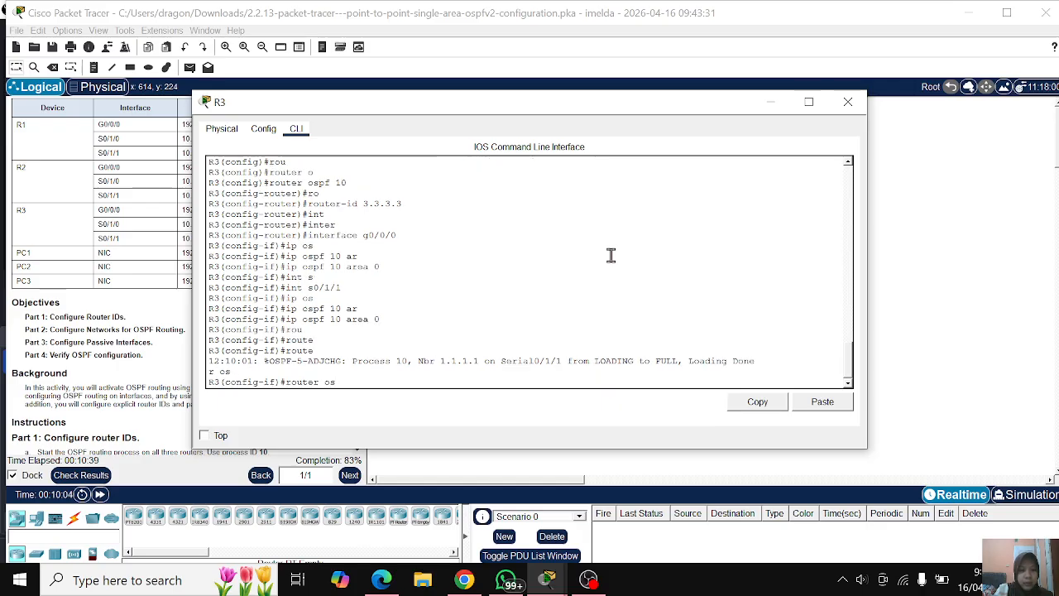
{"action": "type", "text": "pf 10"}
{"action": "key", "text": "Return"}
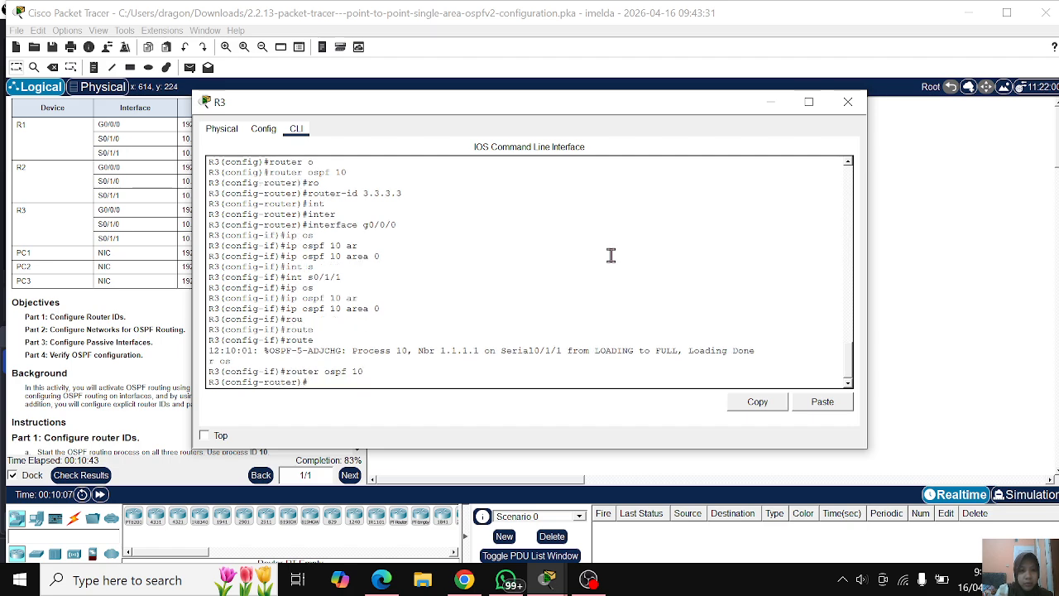
Step: Make R3's LAN interface g0/0/0 passive for OSPF
{"action": "type", "text": "pa"}
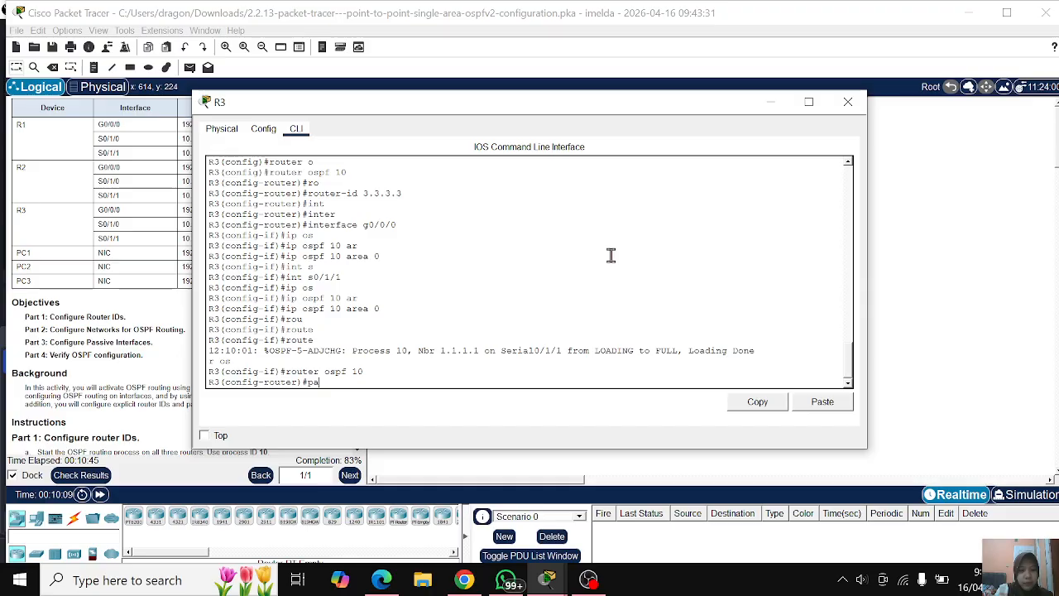
{"action": "type", "text": "ss"}
{"action": "key", "text": "Tab"}
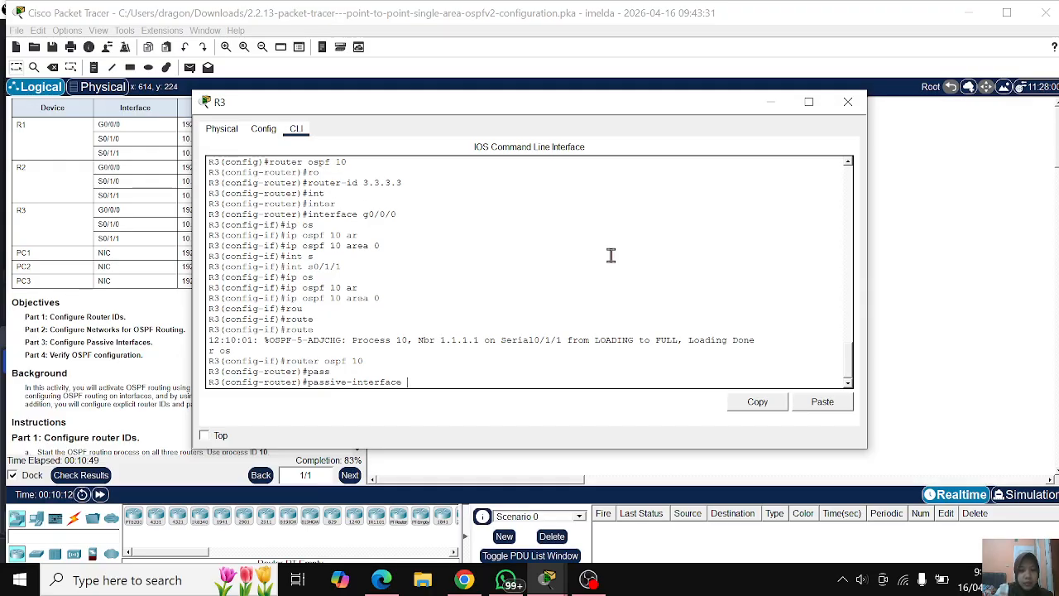
{"action": "type", "text": "g"}
{"action": "key", "text": "BackSpace"}
{"action": "key", "text": "BackSpace"}
{"action": "key", "text": "BackSpace"}
{"action": "key", "text": "BackSpace"}
{"action": "type", "text": "0/0/0"}
{"action": "key", "text": "Return"}
{"action": "key", "text": "Return"}
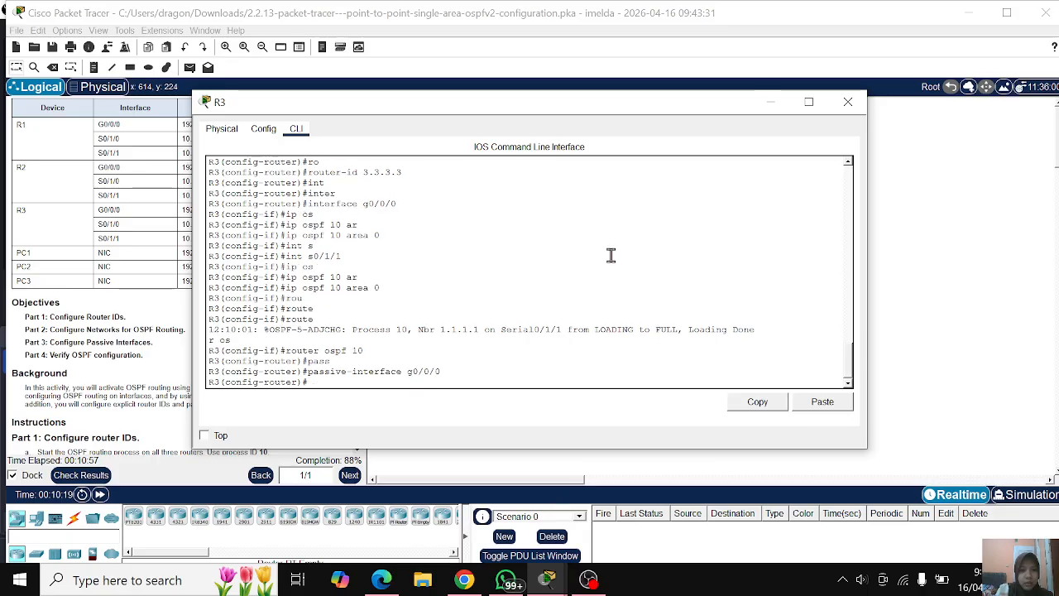
Step: Leave R3's configuration mode and put its window away
{"action": "type", "text": "end"}
{"action": "key", "text": "Return"}
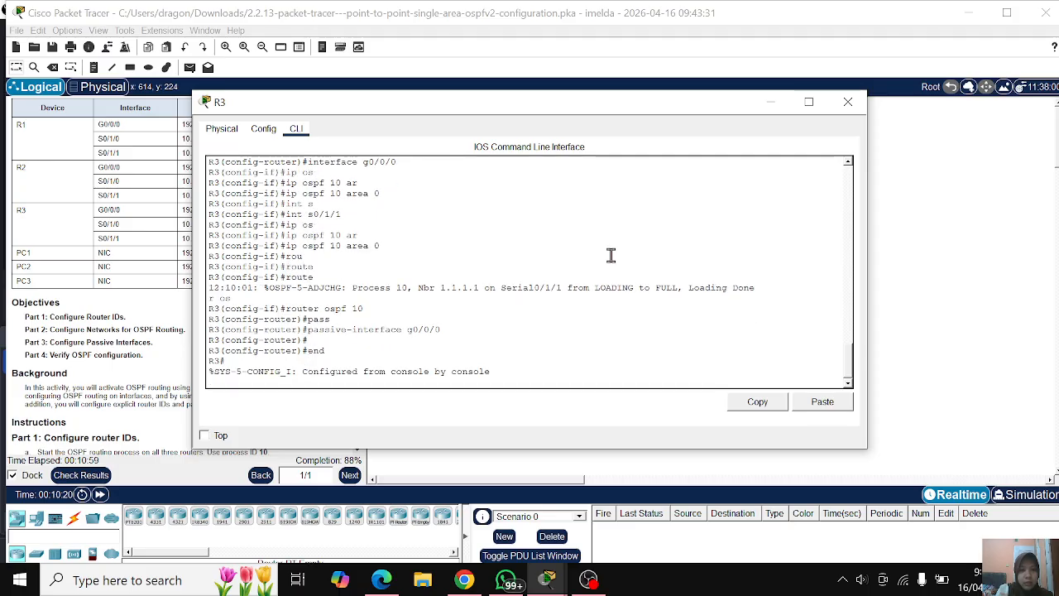
{"action": "key", "text": "Return"}
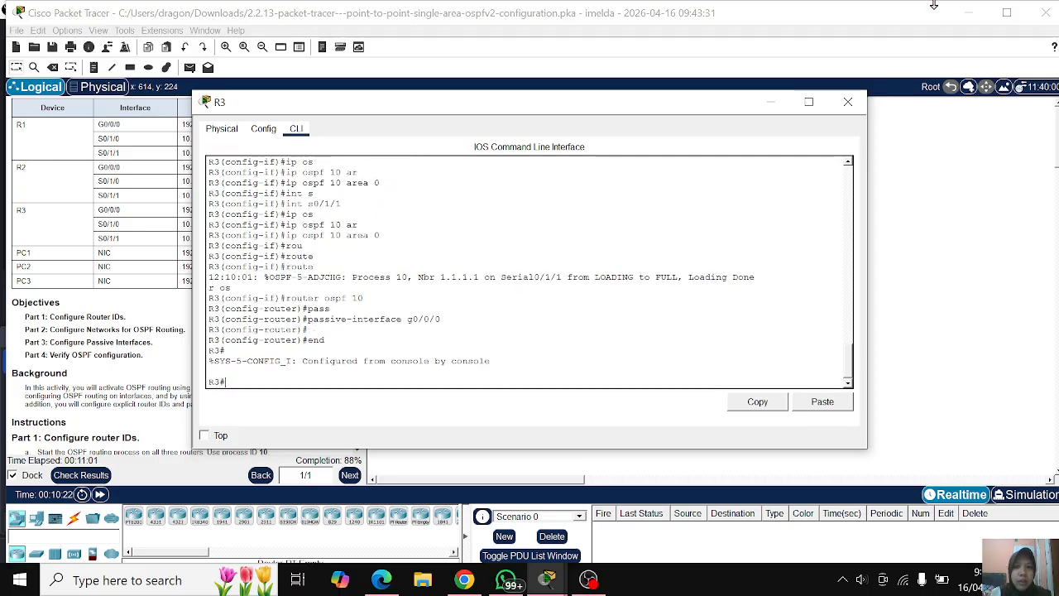
{"action": "left_click", "coordinate": [770, 101]}
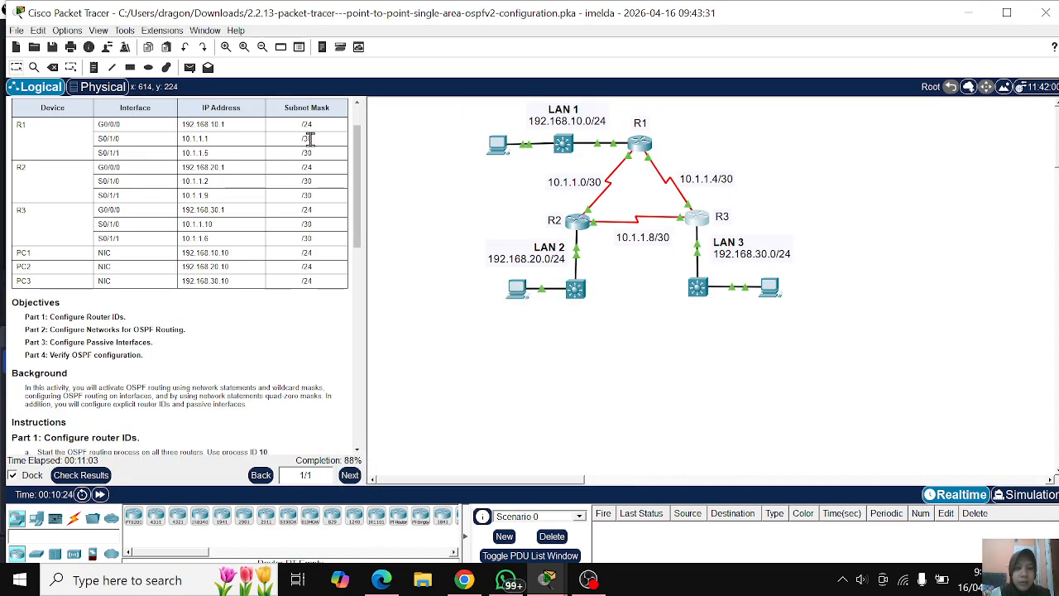
{"action": "left_click", "coordinate": [588, 580]}
{"action": "mouse_move", "coordinate": [547, 579]}
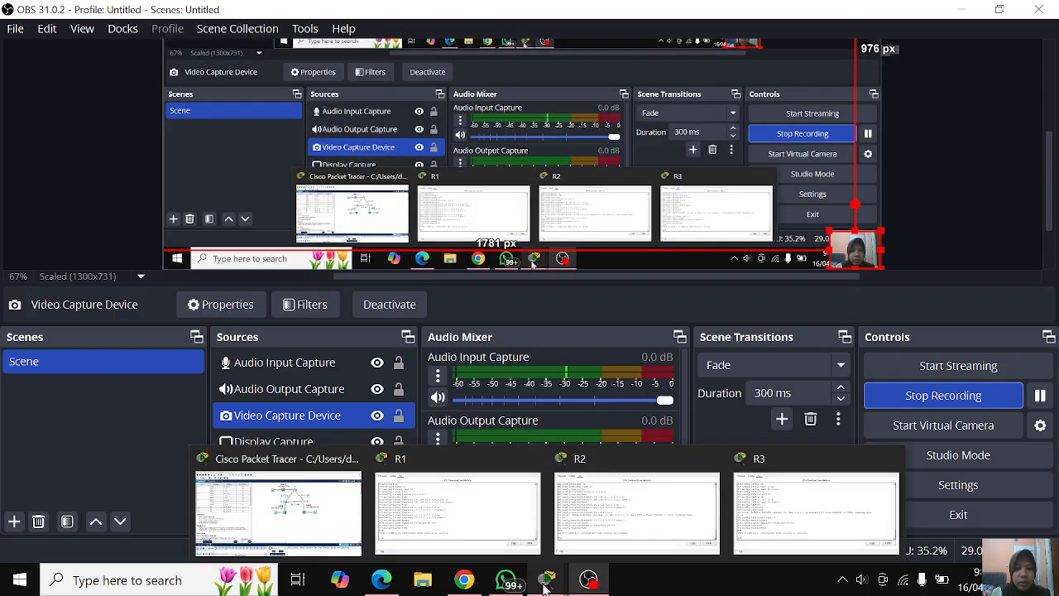
{"action": "left_click", "coordinate": [281, 508]}
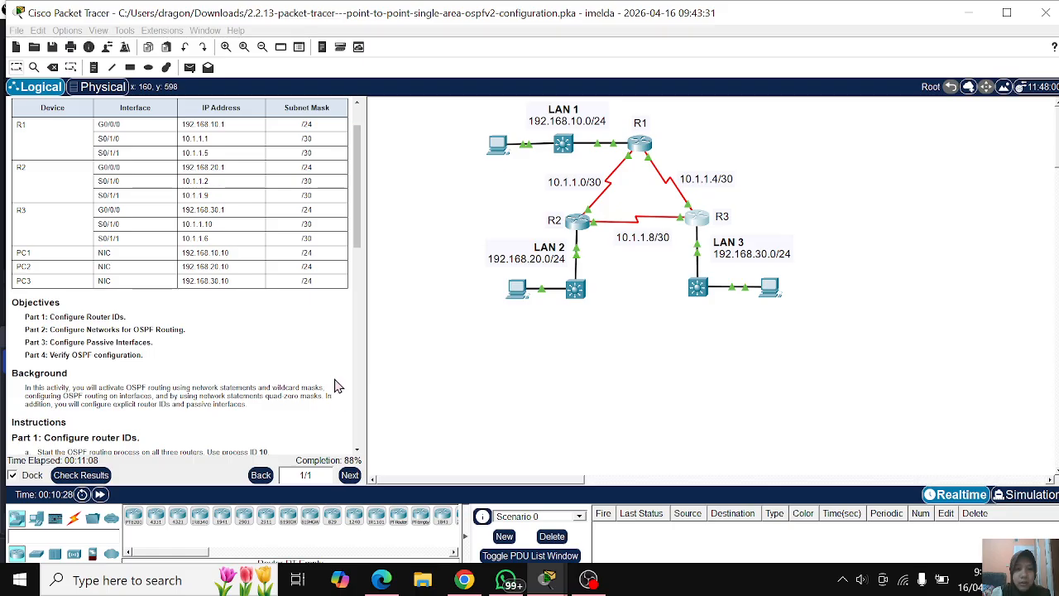
Step: Check the activity results, review the status of each assessment item, and return to the topology
{"action": "left_click", "coordinate": [80, 474]}
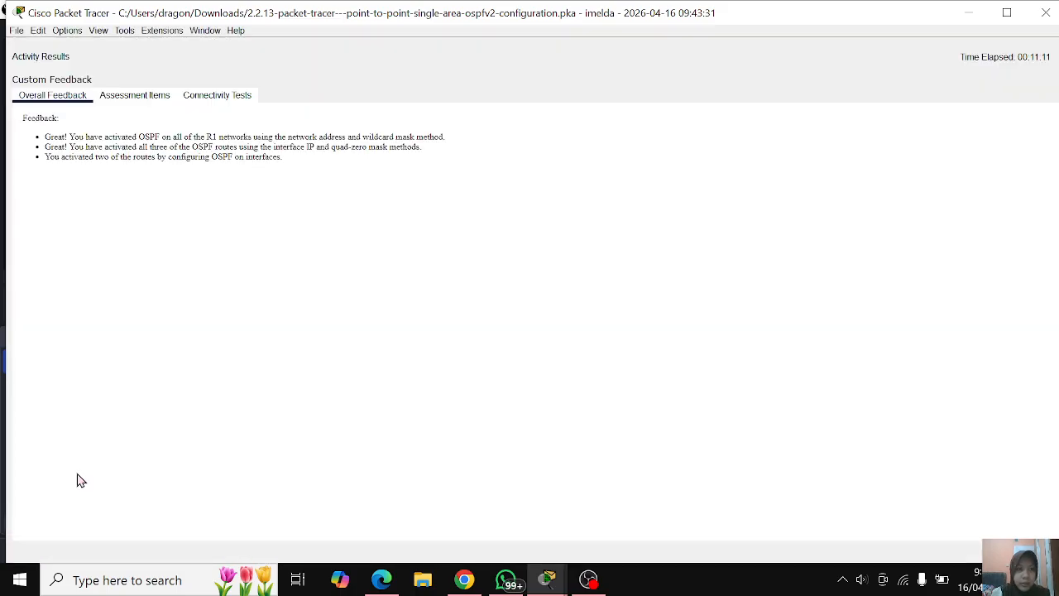
{"action": "left_click", "coordinate": [134, 96]}
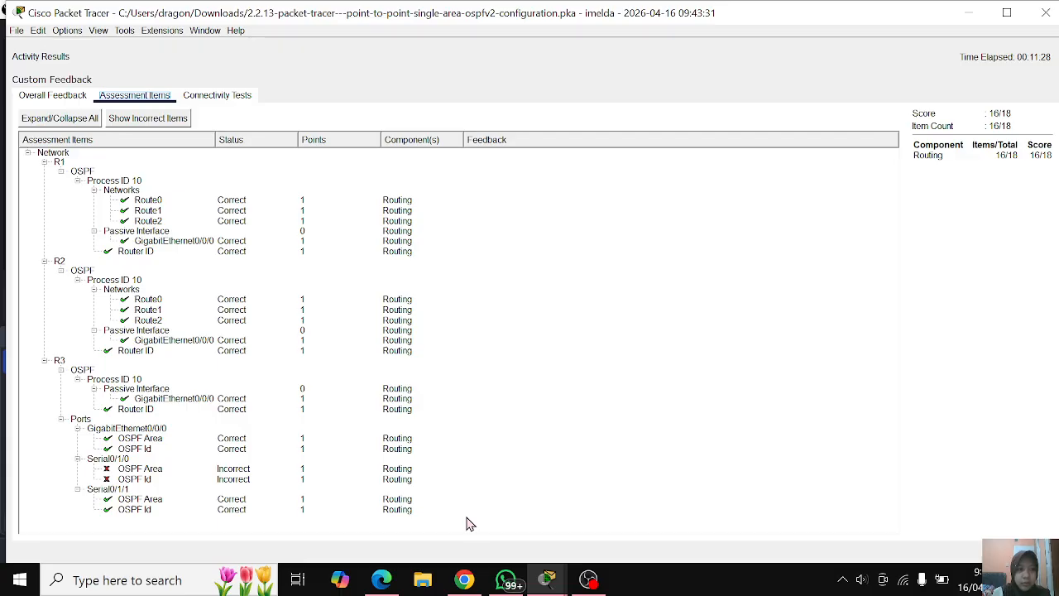
{"action": "left_click", "coordinate": [1020, 551]}
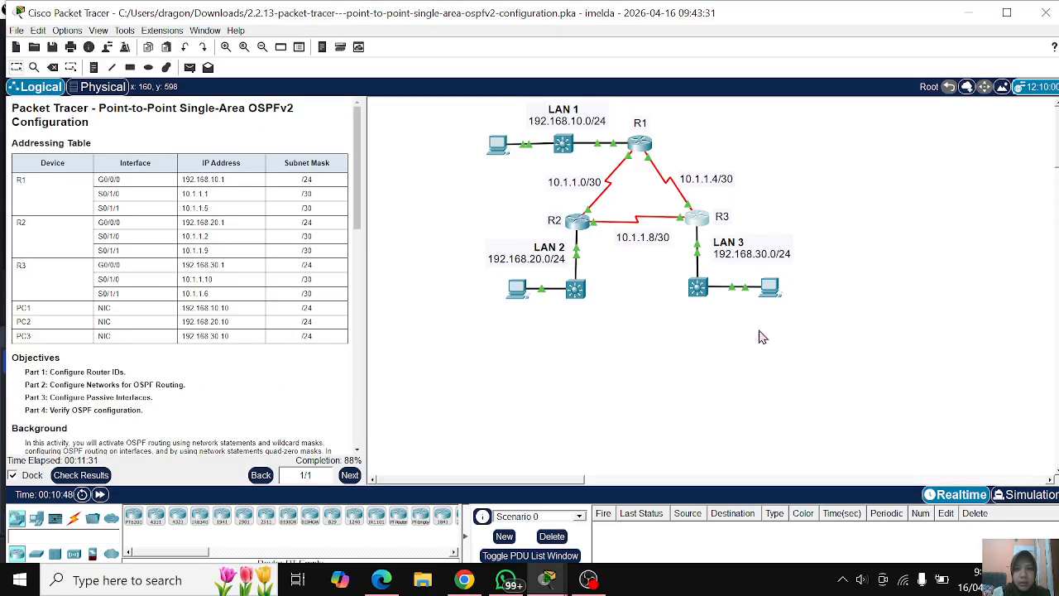
Step: Reopen R3's command line and enter interface configuration mode for serial interface s0/1/0
{"action": "left_click", "coordinate": [697, 222]}
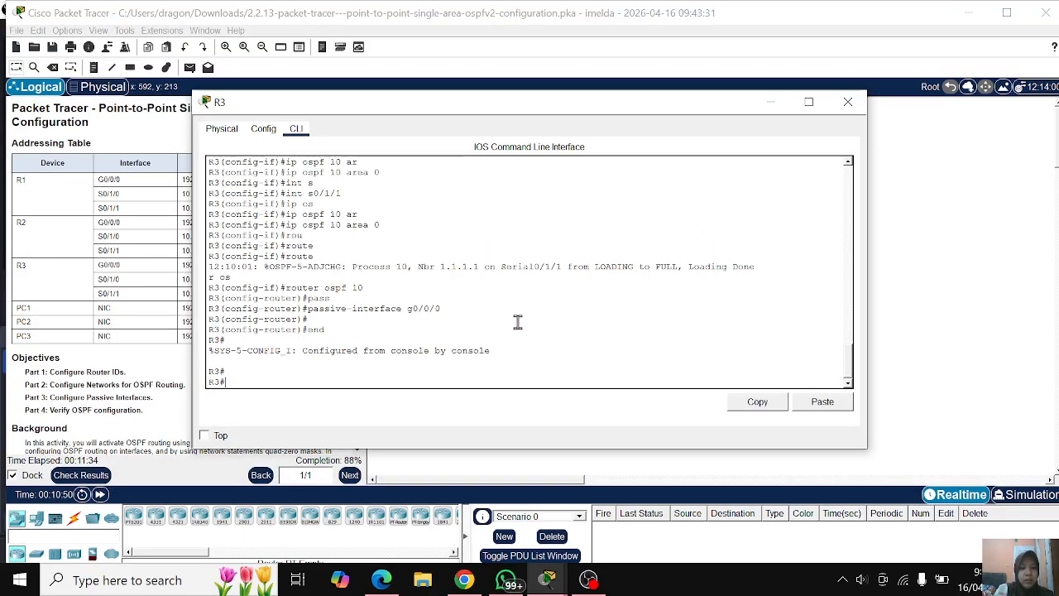
{"action": "type", "text": "conf t"}
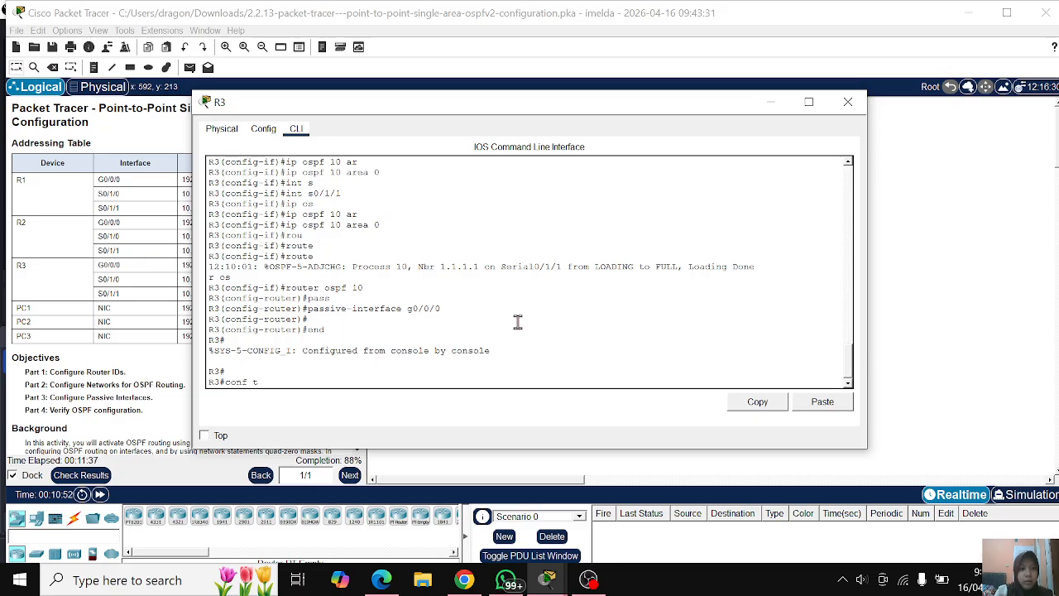
{"action": "key", "text": "Return"}
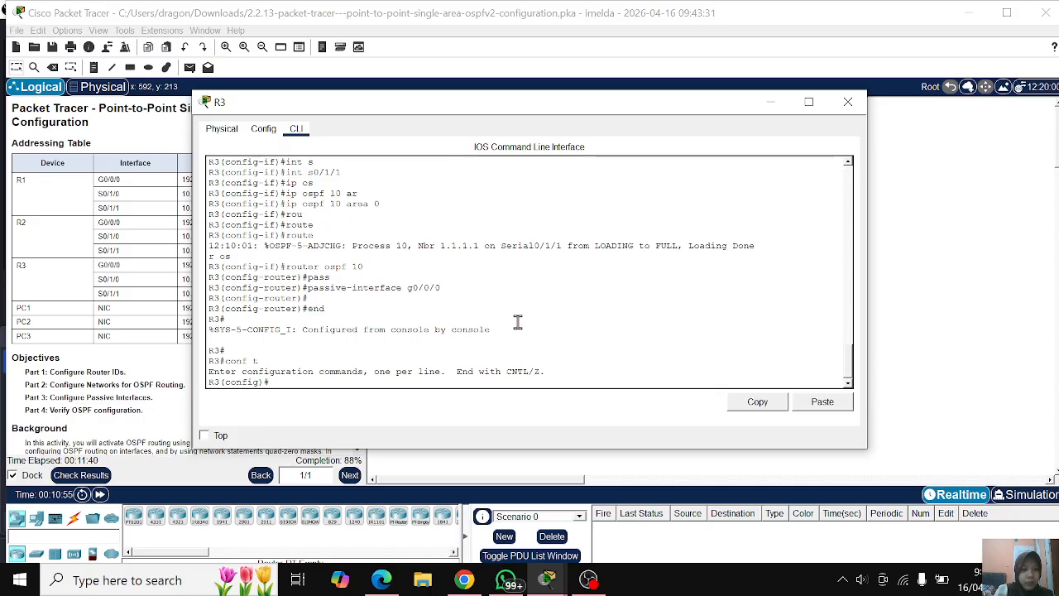
{"action": "type", "text": "int d0/1/0"}
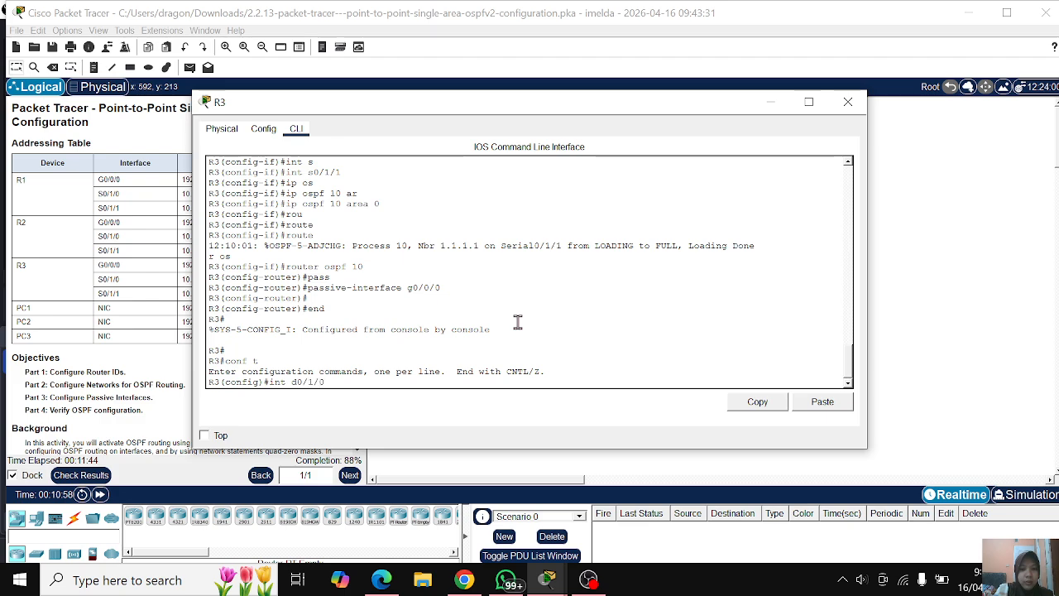
{"action": "key", "text": "BackSpace"}
{"action": "key", "text": "BackSpace"}
{"action": "key", "text": "BackSpace"}
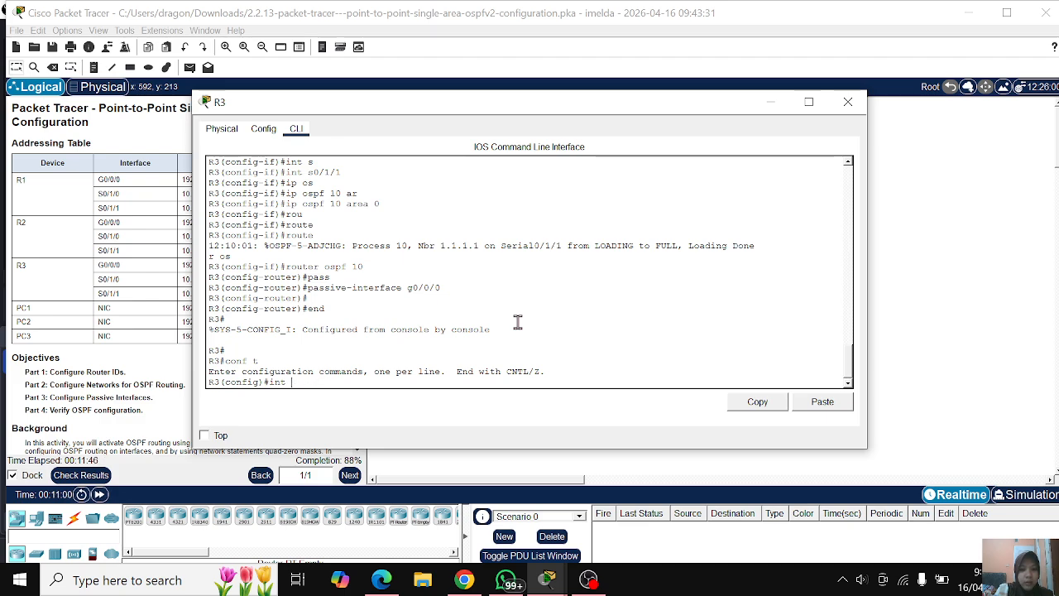
{"action": "type", "text": "s0/1/"}
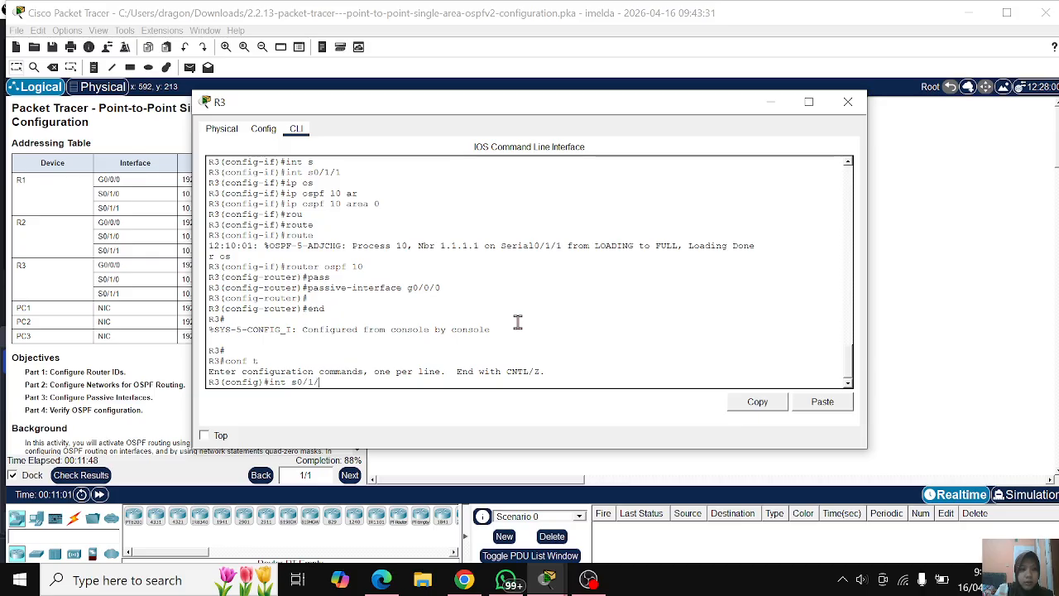
{"action": "type", "text": "0"}
{"action": "key", "text": "Return"}
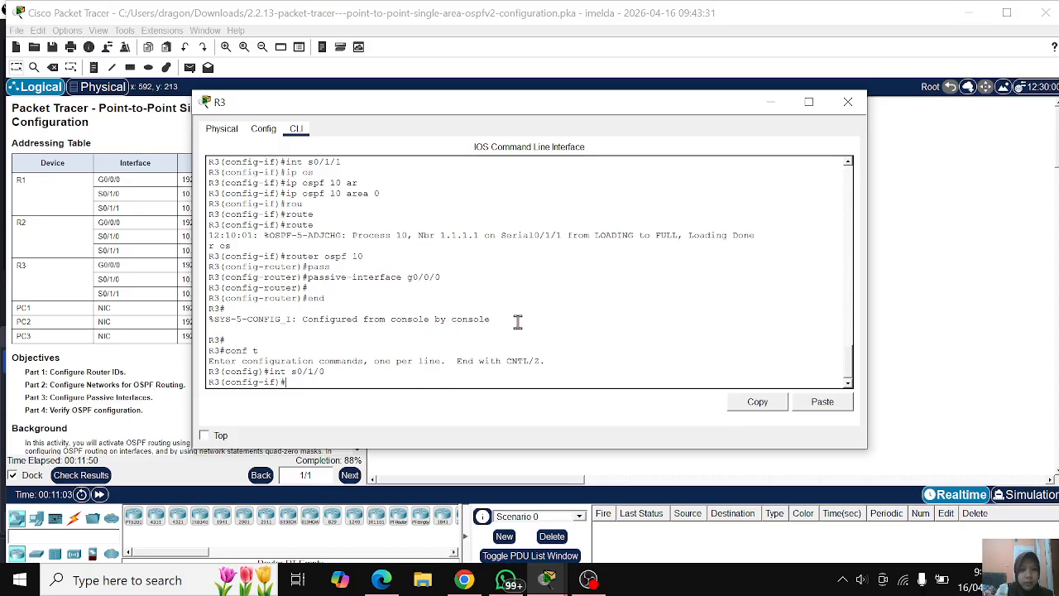
Step: Enable OSPF process 10 in area 0 on R3's serial interface s0/1/0
{"action": "type", "text": "ip os"}
{"action": "key", "text": "Tab"}
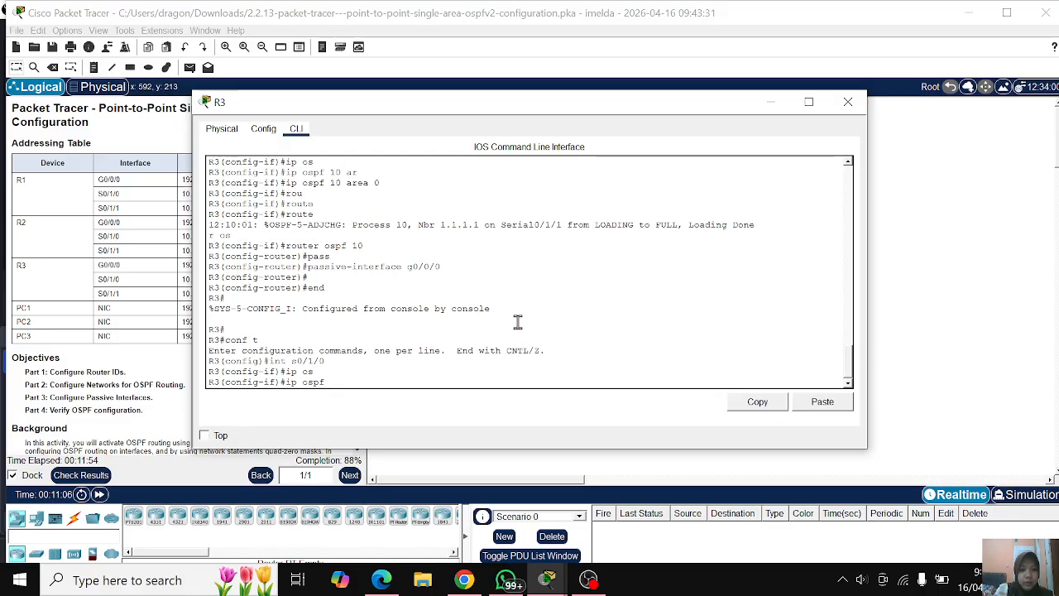
{"action": "type", "text": "10 a"}
{"action": "key", "text": "Tab"}
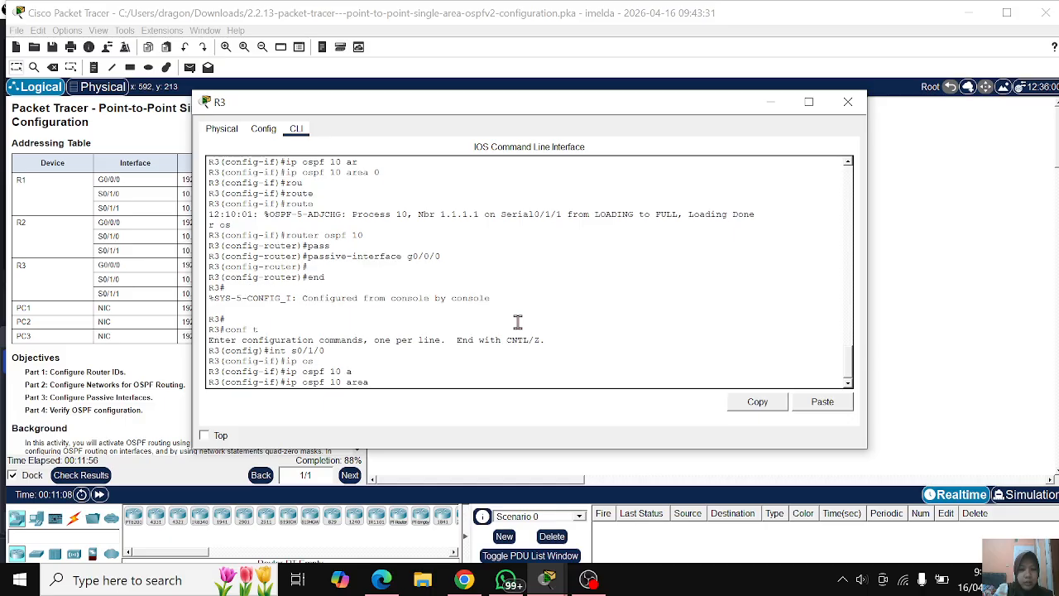
{"action": "type", "text": "0"}
{"action": "key", "text": "Return"}
{"action": "key", "text": "Return"}
{"action": "key", "text": "Return"}
{"action": "key", "text": "Return"}
{"action": "key", "text": "Return"}
{"action": "key", "text": "Return"}
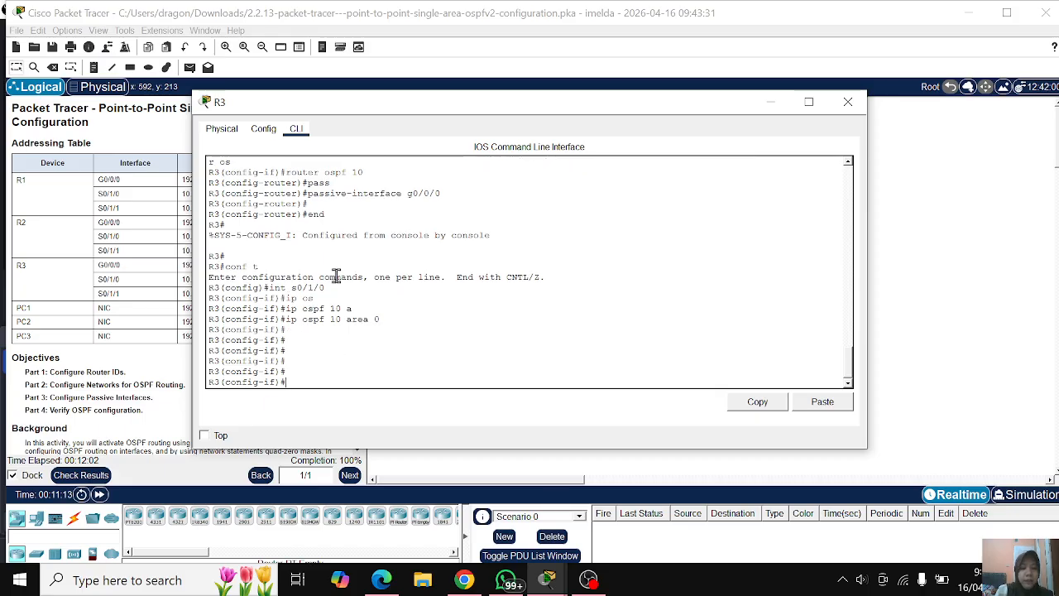
Step: Leave configuration mode, save R3's configuration with wr, and close its window
{"action": "type", "text": "end"}
{"action": "key", "text": "Return"}
{"action": "key", "text": "Return"}
{"action": "type", "text": "w"}
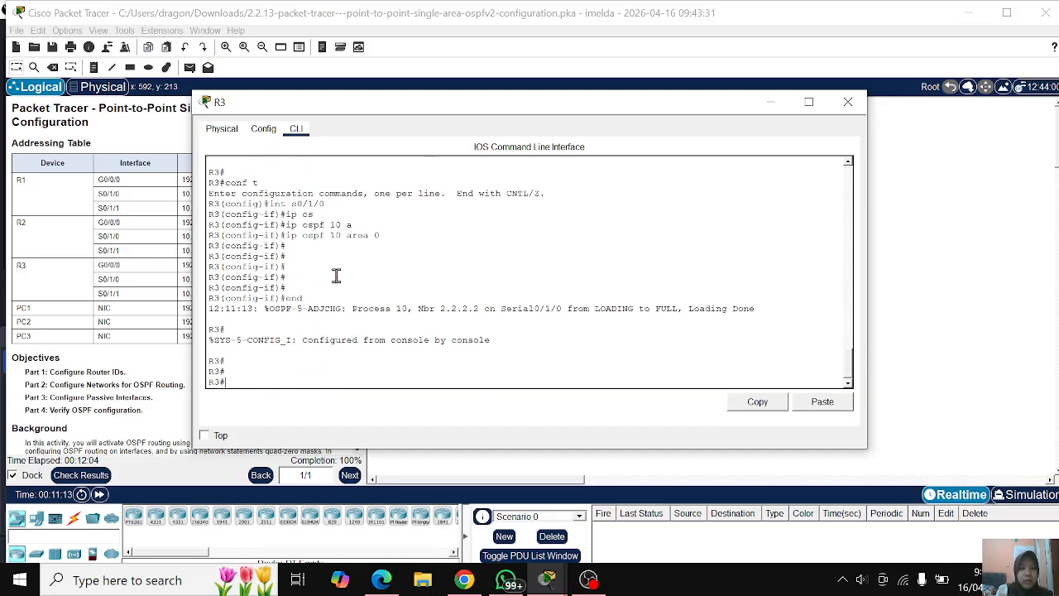
{"action": "type", "text": "r"}
{"action": "key", "text": "Return"}
{"action": "key", "text": "Return"}
{"action": "key", "text": "Return"}
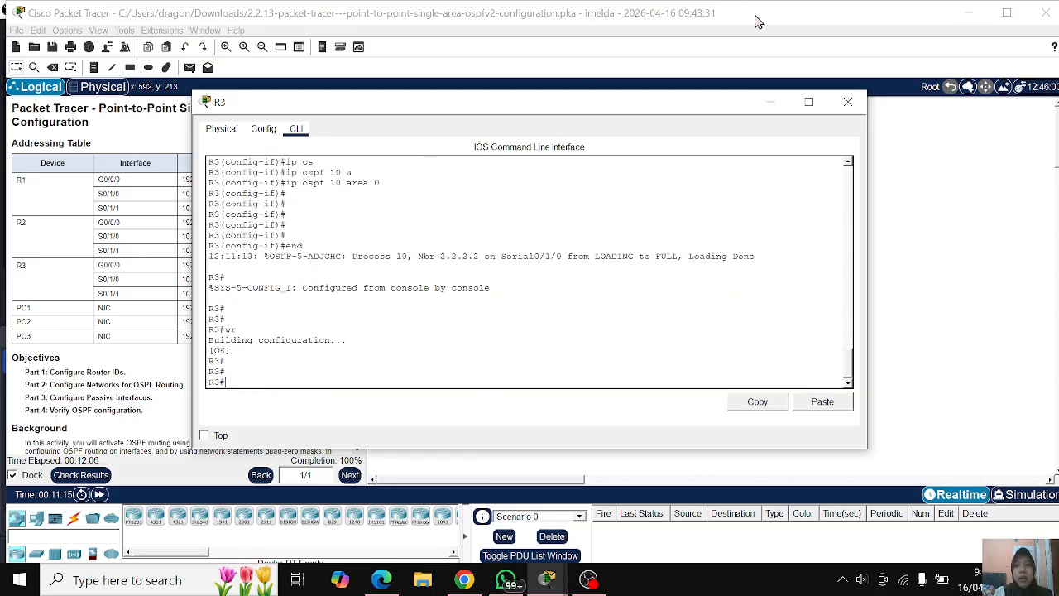
{"action": "left_click", "coordinate": [849, 102]}
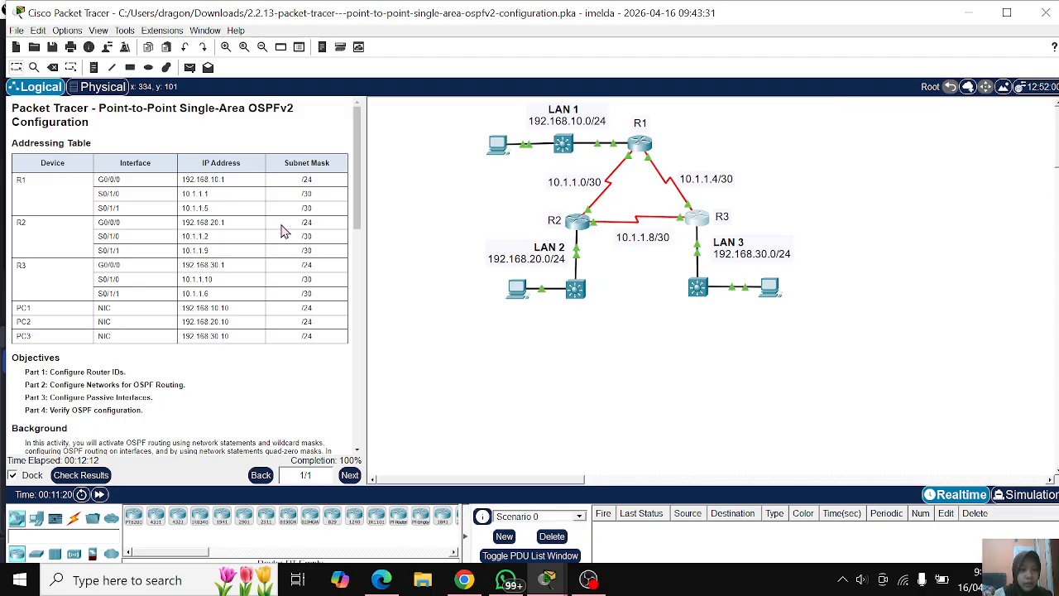
Step: Check the activity results again after the R3 fix, review the assessment items and score, and return to the topology
{"action": "scroll", "coordinate": [282, 231], "scroll_direction": "down", "scroll_amount": 2}
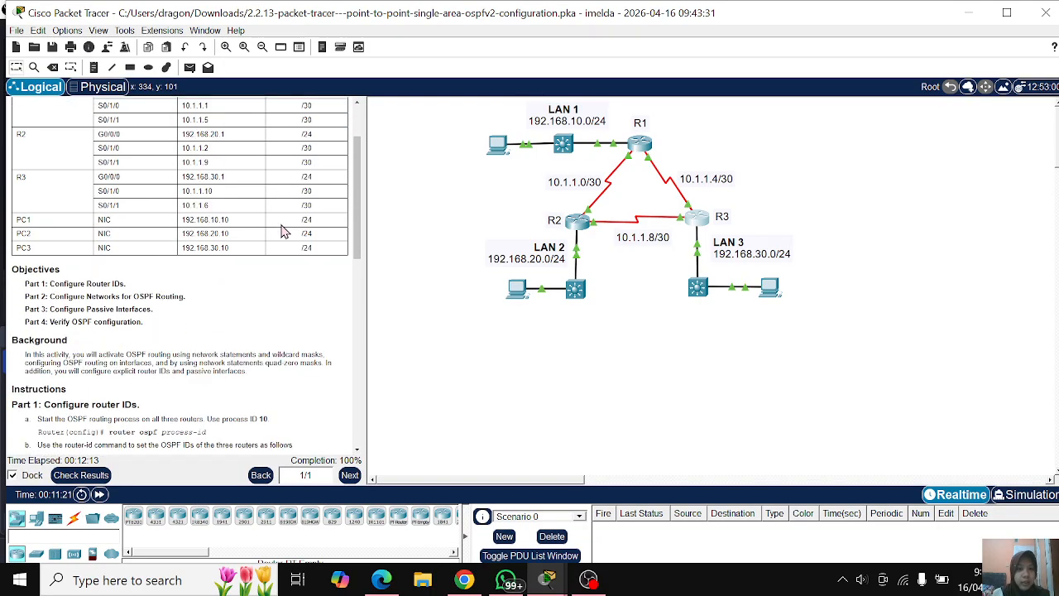
{"action": "left_click", "coordinate": [82, 478]}
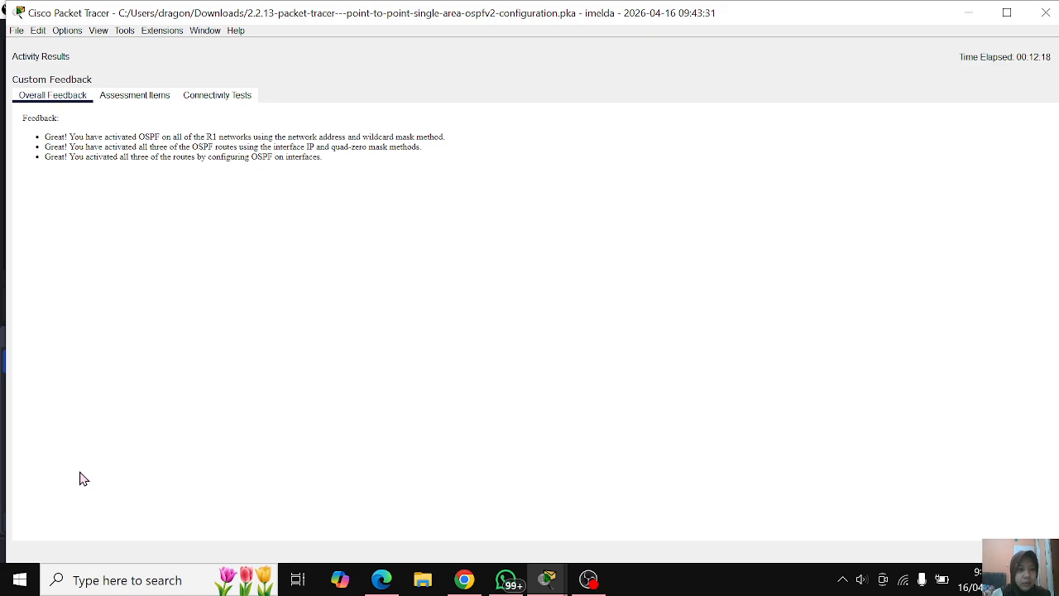
{"action": "left_click", "coordinate": [120, 96]}
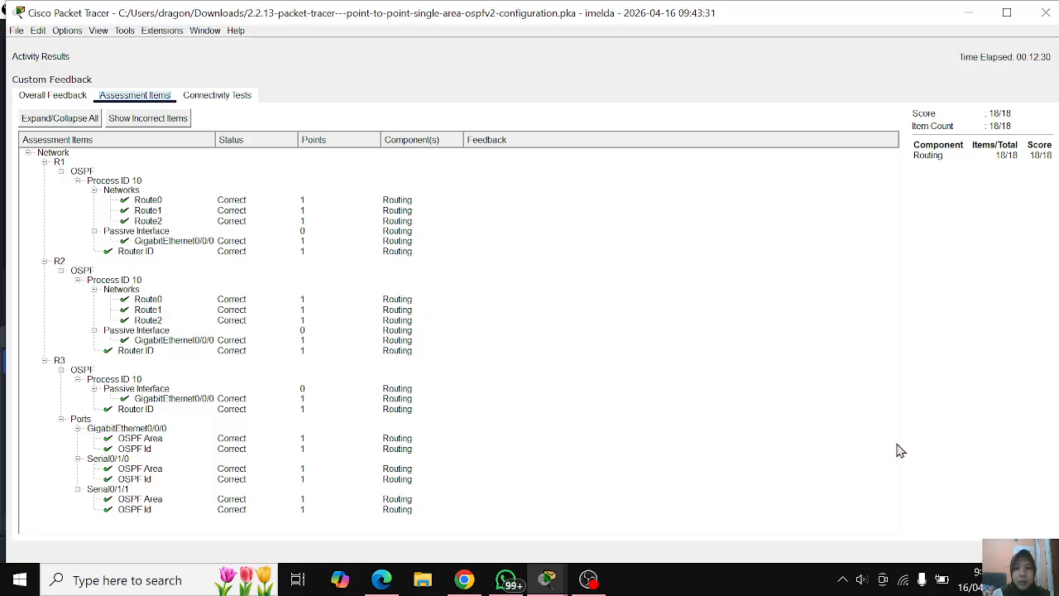
{"action": "left_click", "coordinate": [1021, 551]}
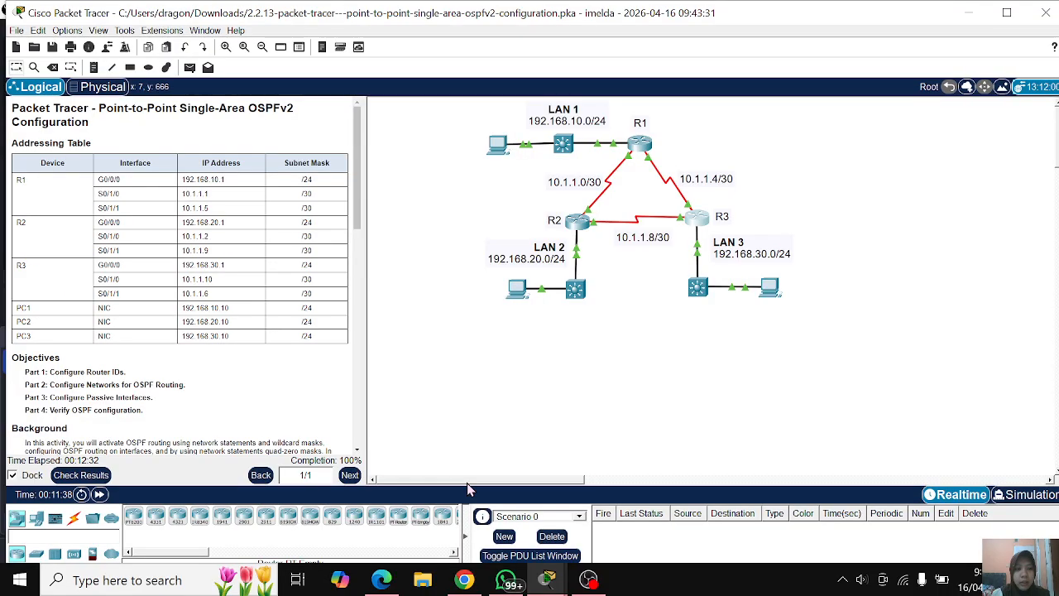
Step: Review the activity instructions from the Part 1 router IDs through the Part 2 steps for configuring OSPF networks
{"action": "scroll", "coordinate": [142, 401], "scroll_direction": "down", "scroll_amount": 2}
{"action": "scroll", "coordinate": [142, 400], "scroll_direction": "down", "scroll_amount": 3}
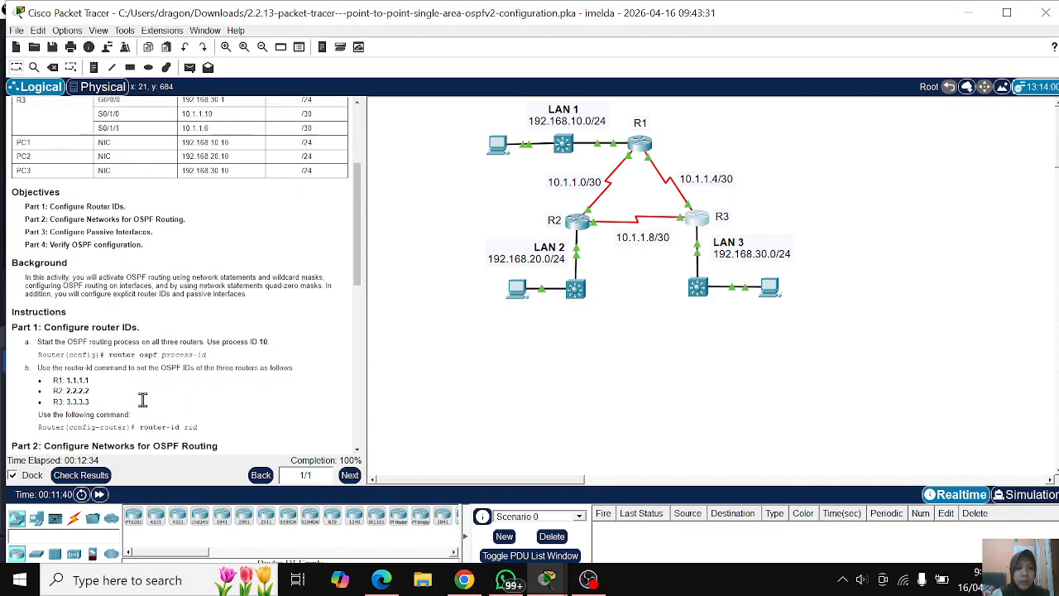
{"action": "scroll", "coordinate": [121, 324], "scroll_direction": "down", "scroll_amount": 1}
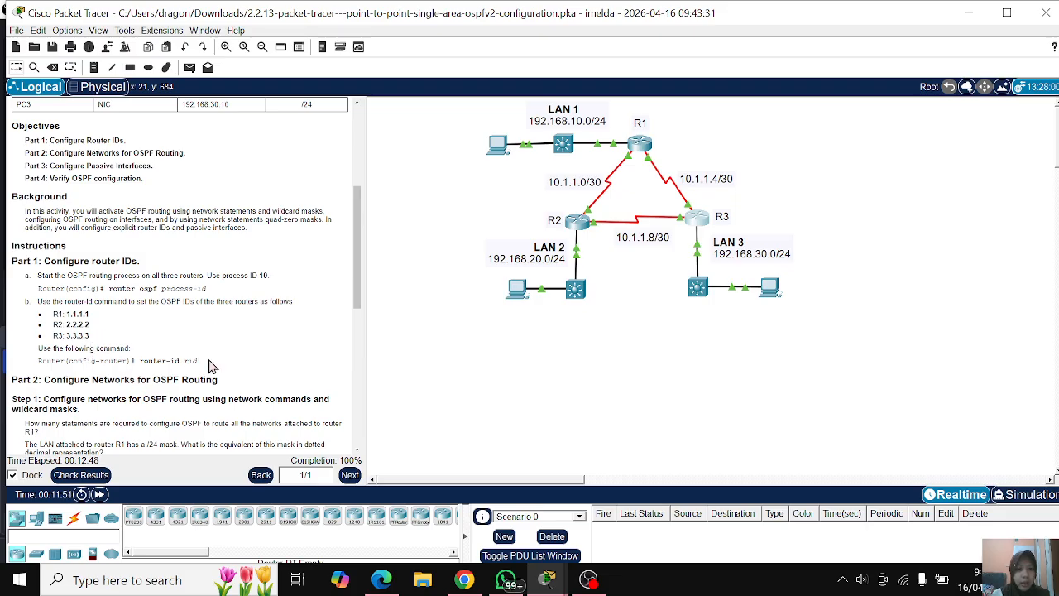
{"action": "scroll", "coordinate": [224, 365], "scroll_direction": "down", "scroll_amount": 3}
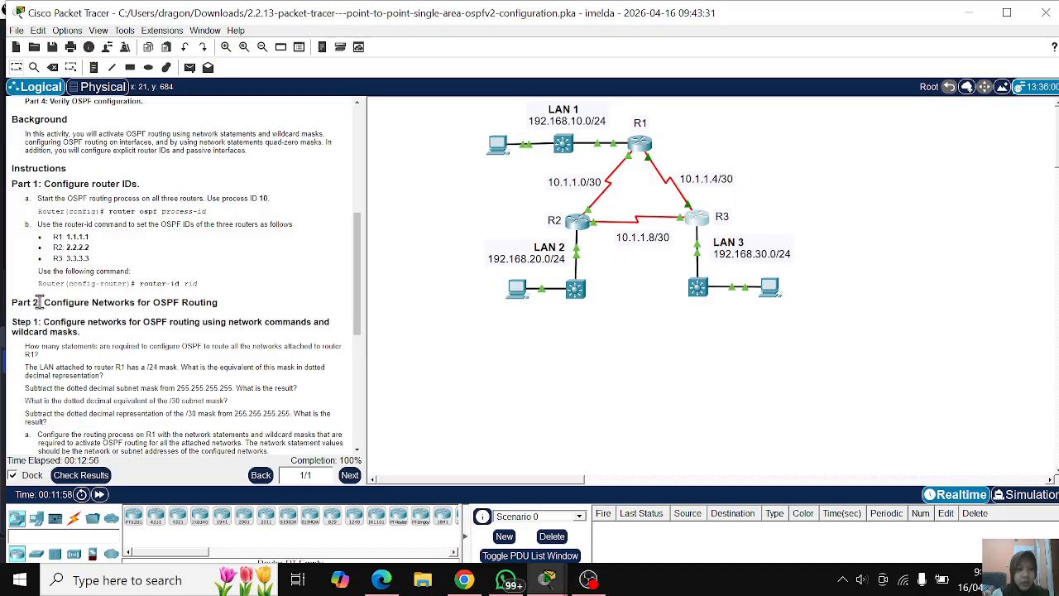
{"action": "left_click_drag", "start_coordinate": [38, 302], "coordinate": [227, 323]}
{"action": "left_click", "coordinate": [228, 323]}
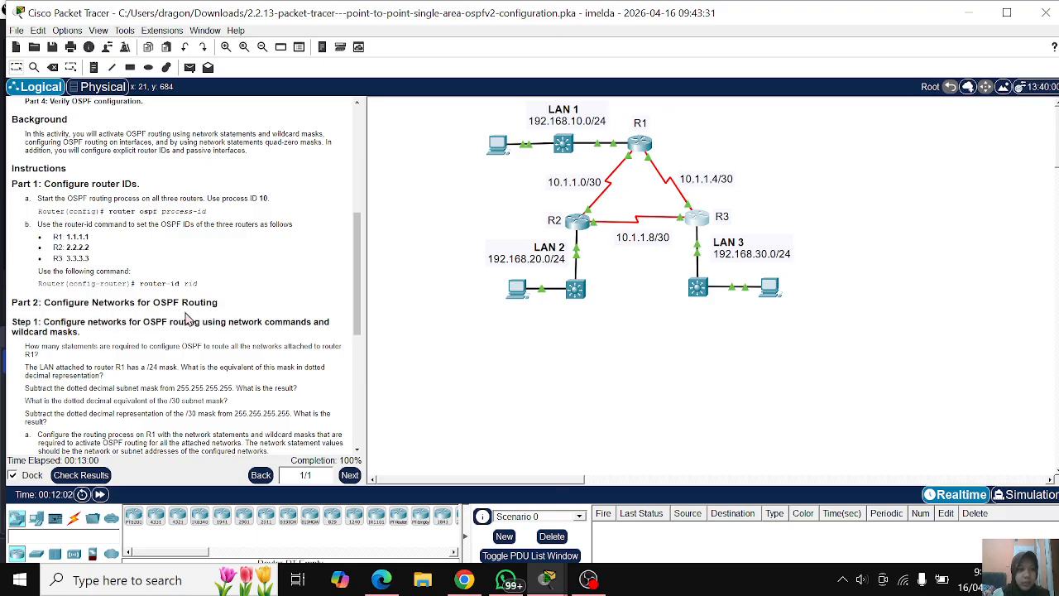
{"action": "scroll", "coordinate": [107, 326], "scroll_direction": "down", "scroll_amount": 2}
{"action": "scroll", "coordinate": [107, 327], "scroll_direction": "down", "scroll_amount": 1}
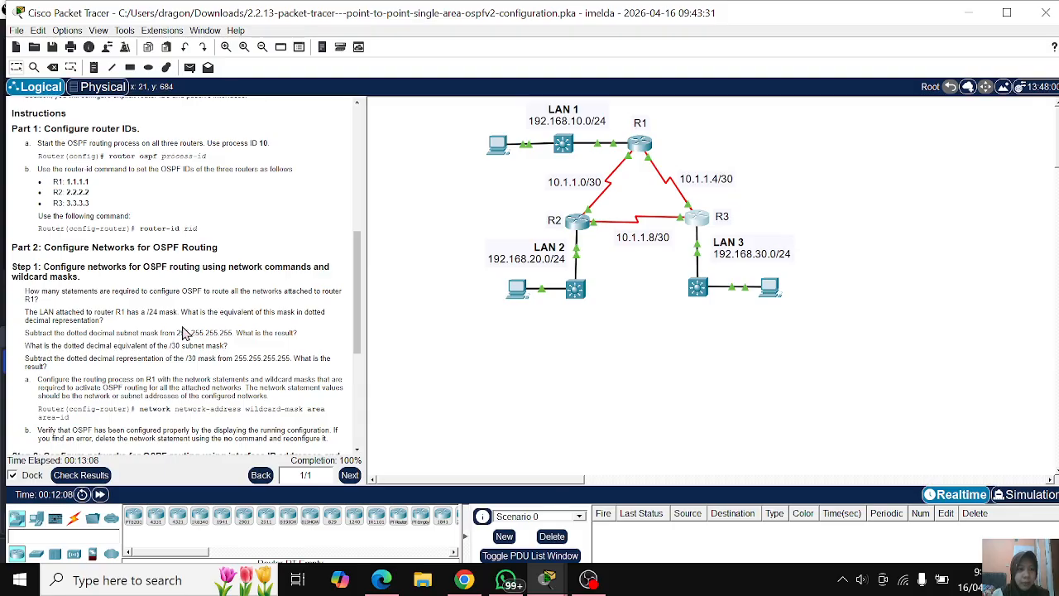
{"action": "scroll", "coordinate": [179, 331], "scroll_direction": "down", "scroll_amount": 2}
{"action": "scroll", "coordinate": [182, 325], "scroll_direction": "down", "scroll_amount": 1}
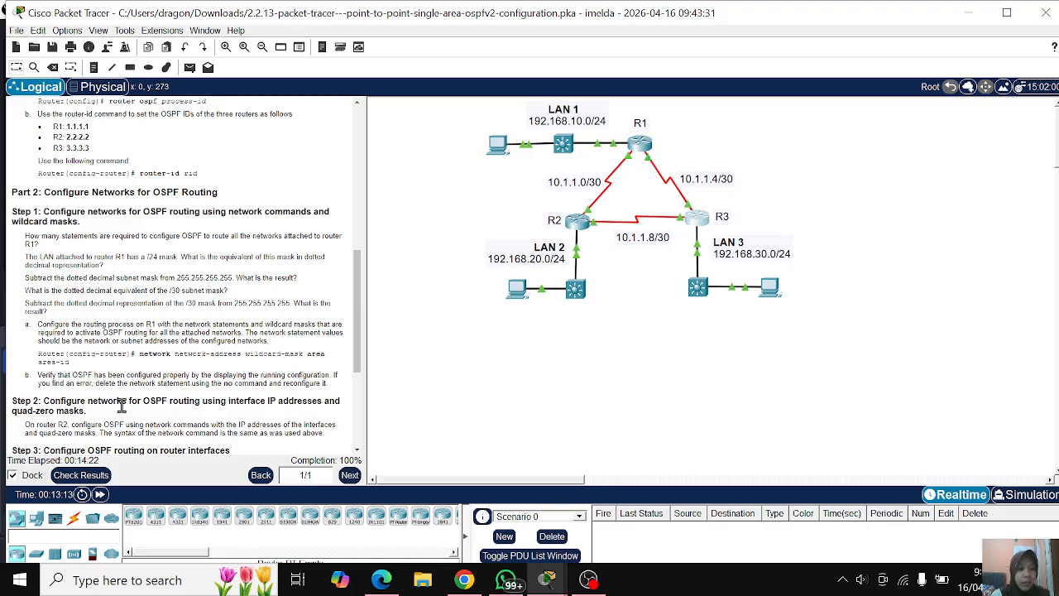
Step: Reopen the activity results and examine the status of the assessment items for R1, R2 and R3
{"action": "left_click", "coordinate": [101, 476]}
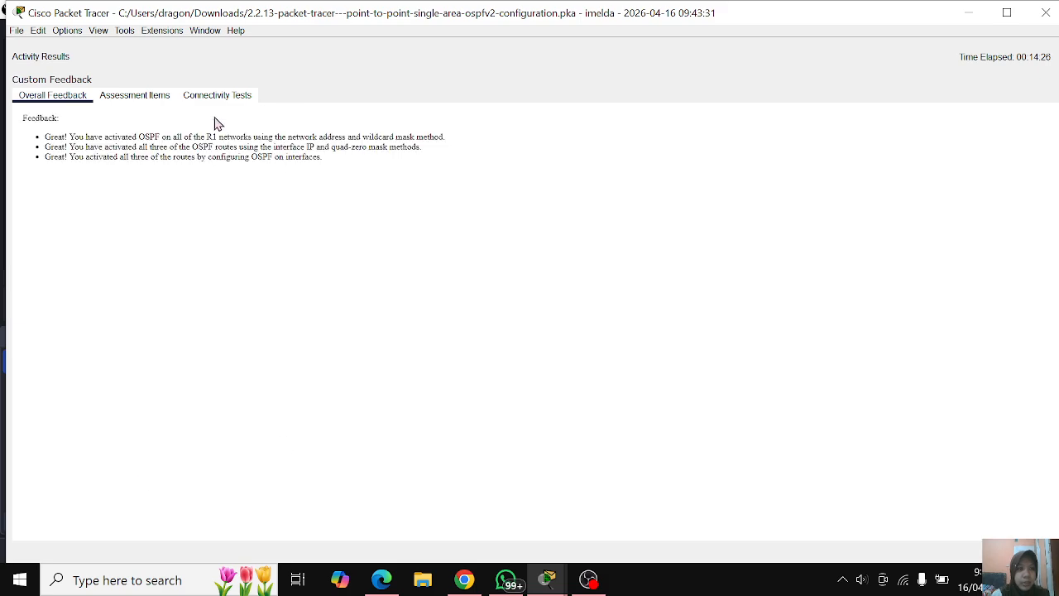
{"action": "left_click", "coordinate": [151, 103]}
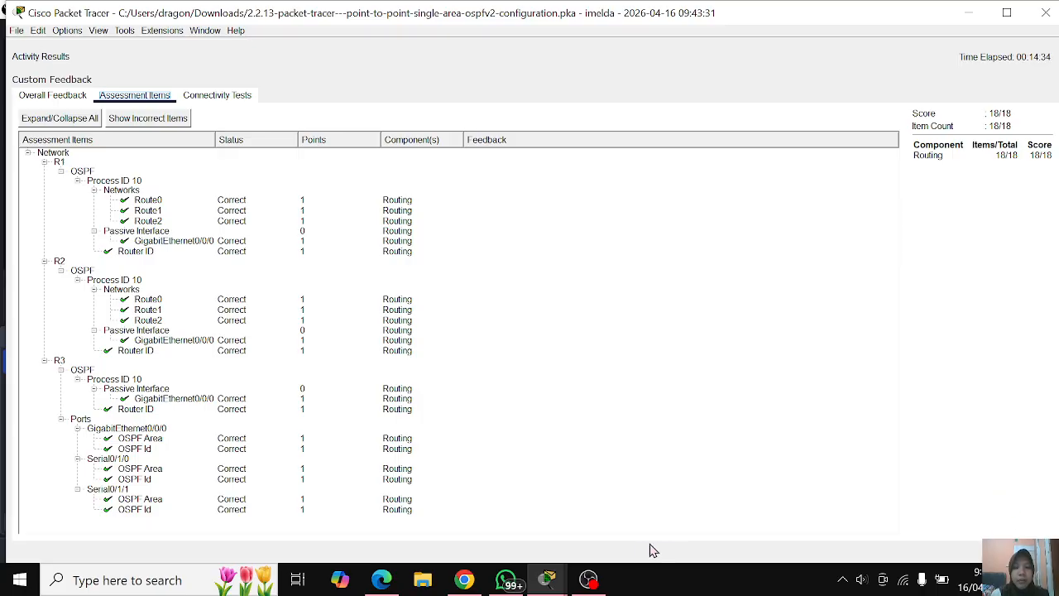
{"action": "left_click", "coordinate": [587, 581]}
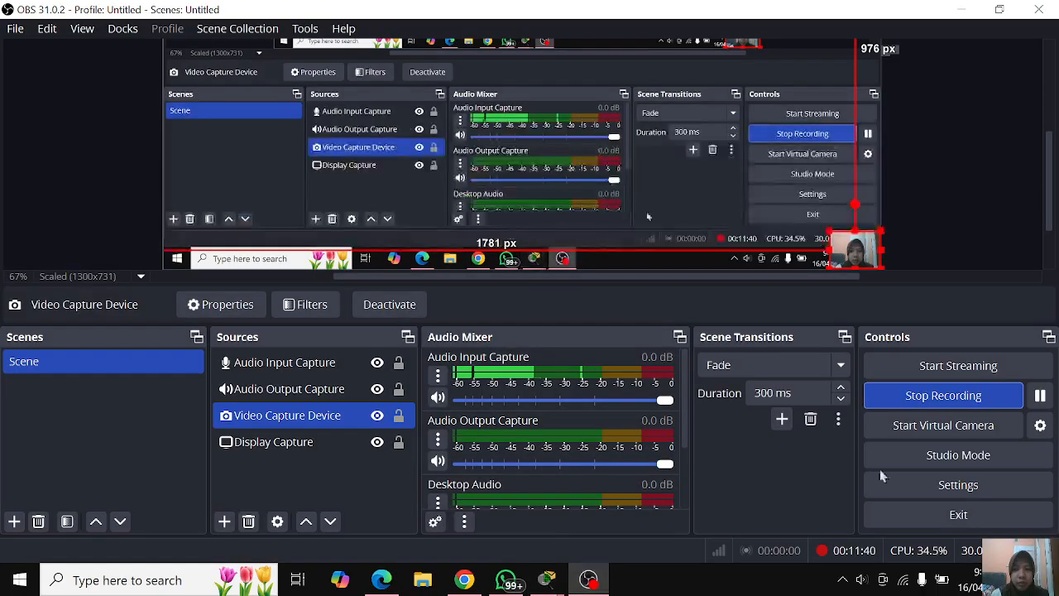